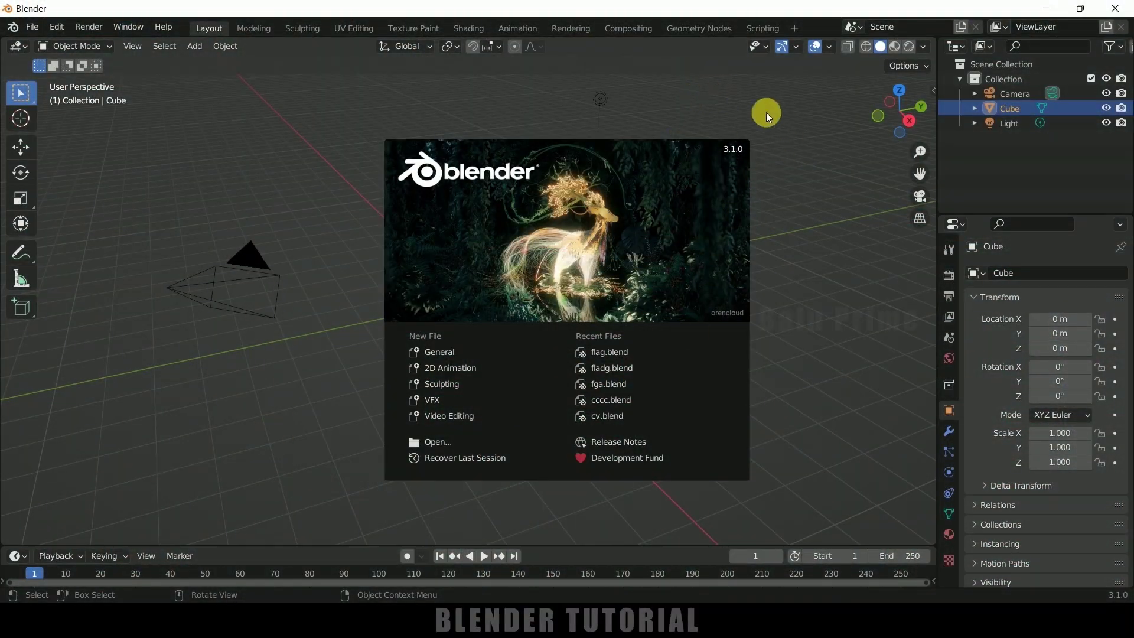
# - Dismiss the splash screen and delete all default objects from the scene
pyautogui.click(785, 239)
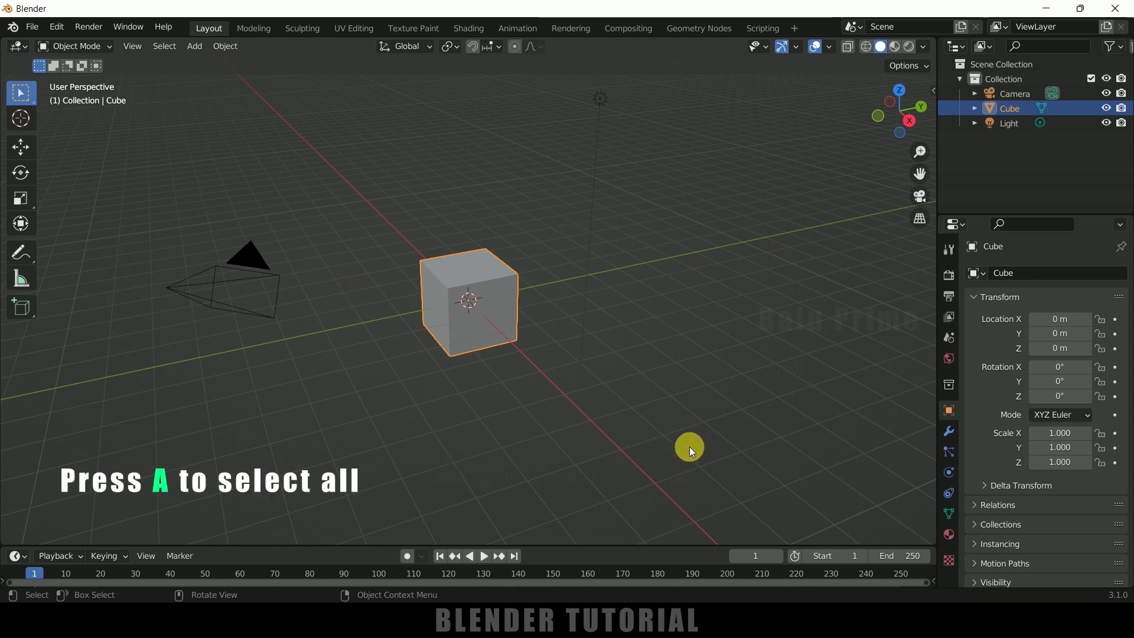
pyautogui.press('a')
pyautogui.press('Delete')
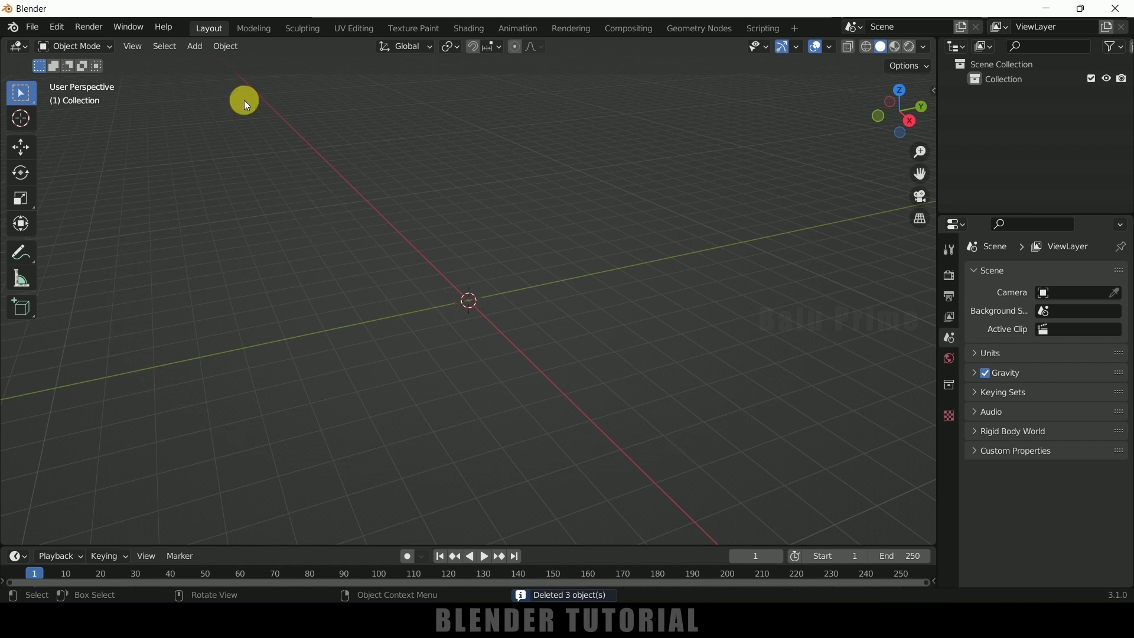
# - Add a plane mesh at the world origin and select it
pyautogui.click(194, 47)
pyautogui.moveTo(311, 65)
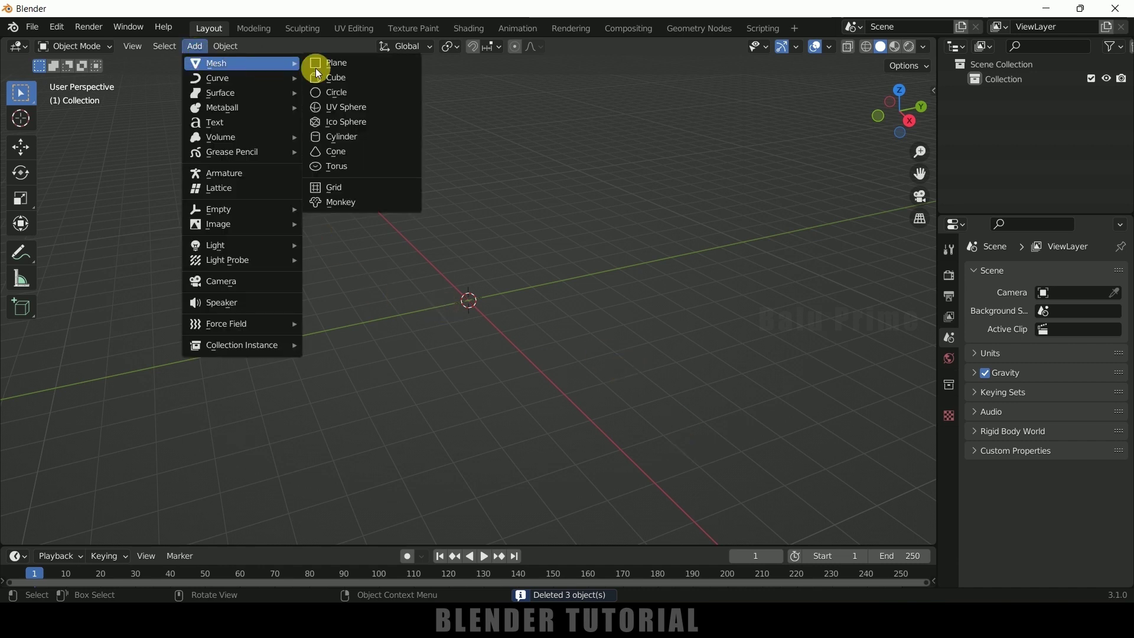
pyautogui.click(353, 66)
pyautogui.click(592, 389)
pyautogui.click(494, 296)
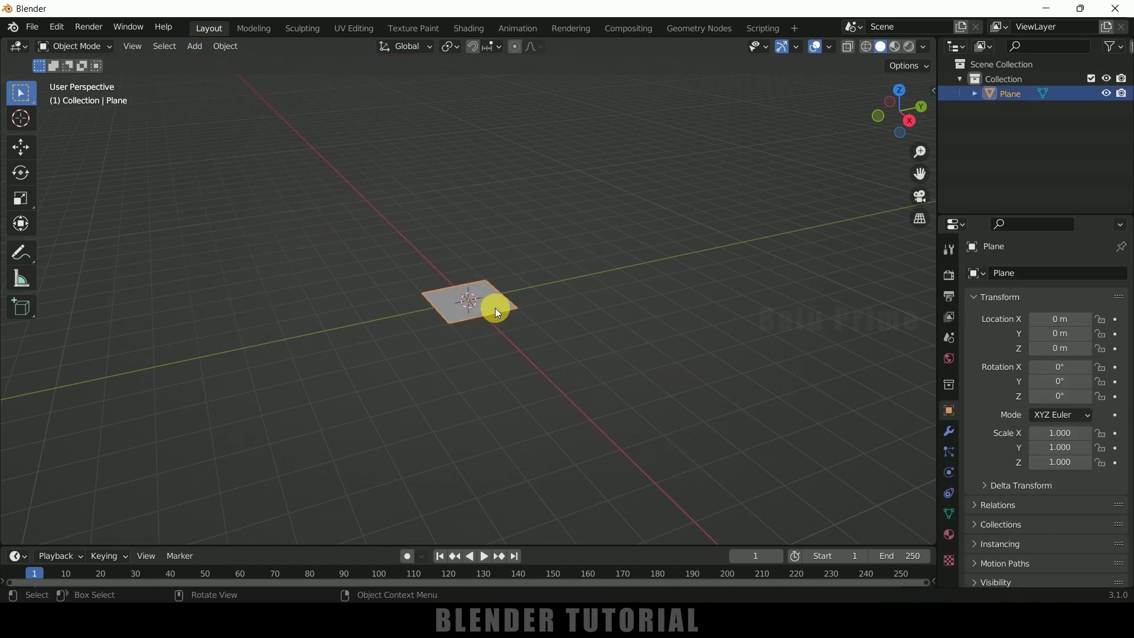
# - Add an Ocean physics modifier to the plane
pyautogui.click(950, 432)
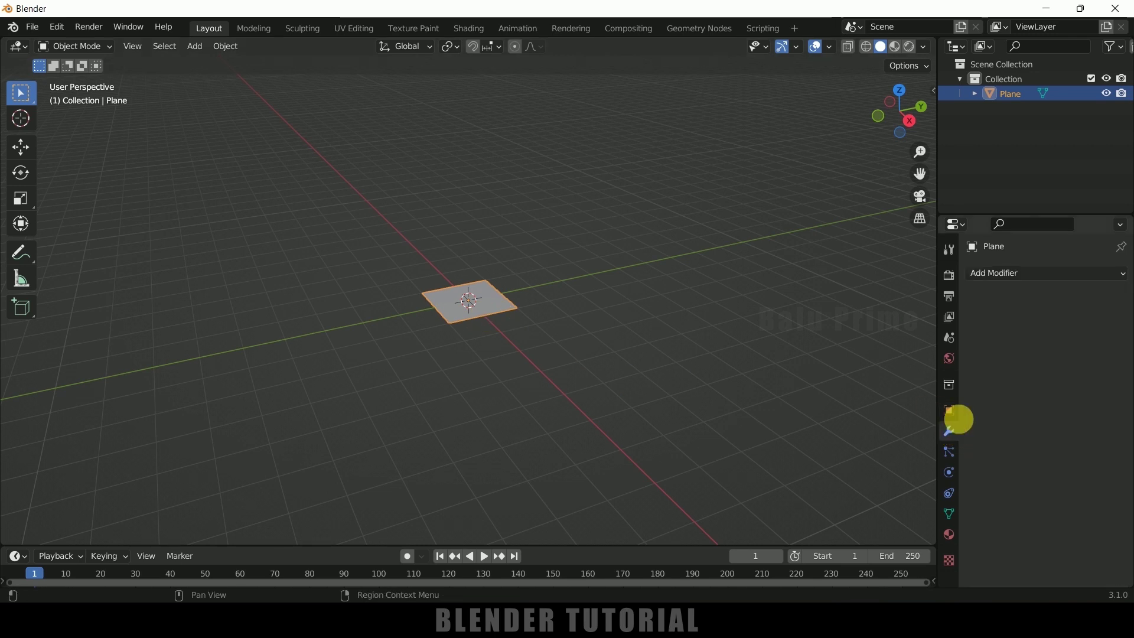
pyautogui.click(1014, 272)
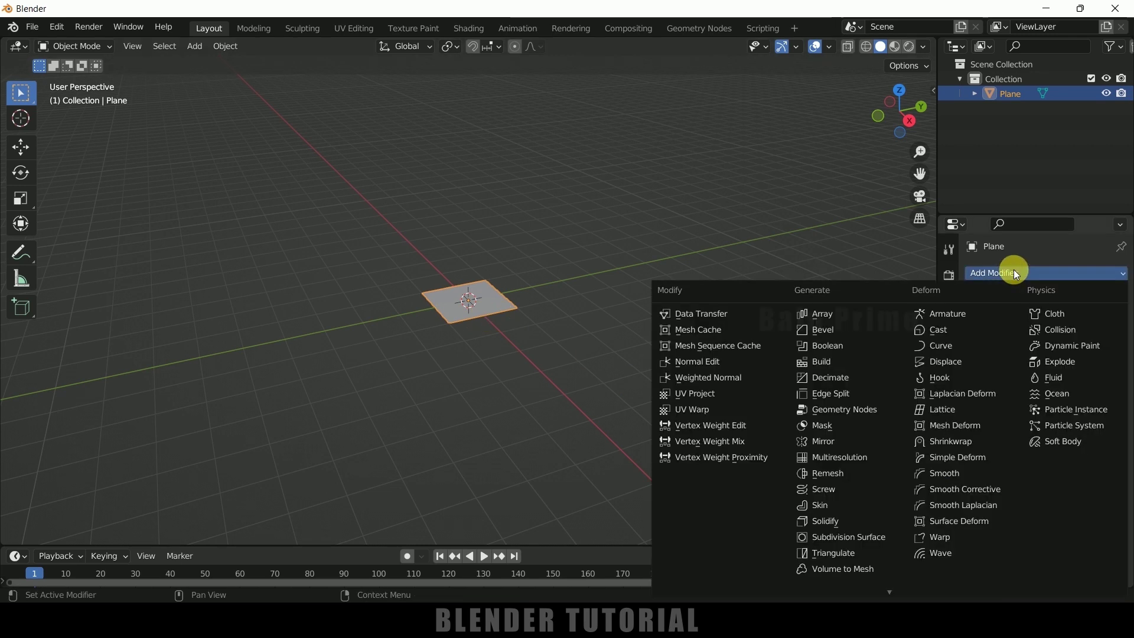
pyautogui.click(1054, 391)
pyautogui.scroll(-8, 666, 367)
pyautogui.moveTo(665, 367); pyautogui.dragTo(619, 377, button='middle')
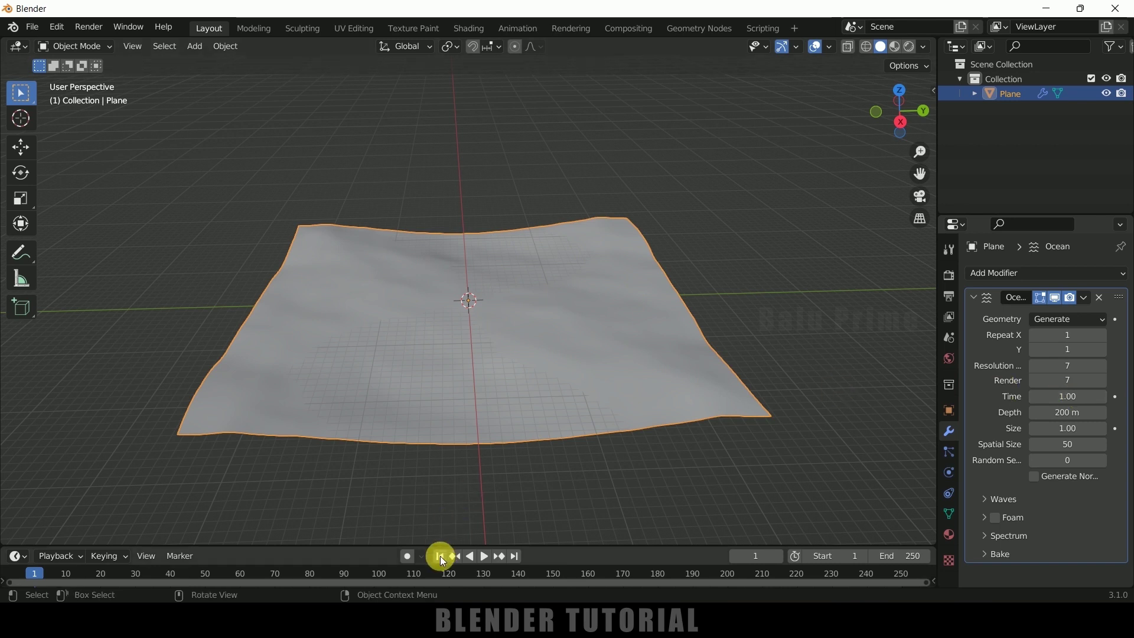
# - Keyframe the Ocean modifier's Time at 1.00 on frame 1 and at 15 on frame 250
pyautogui.click(1116, 396)
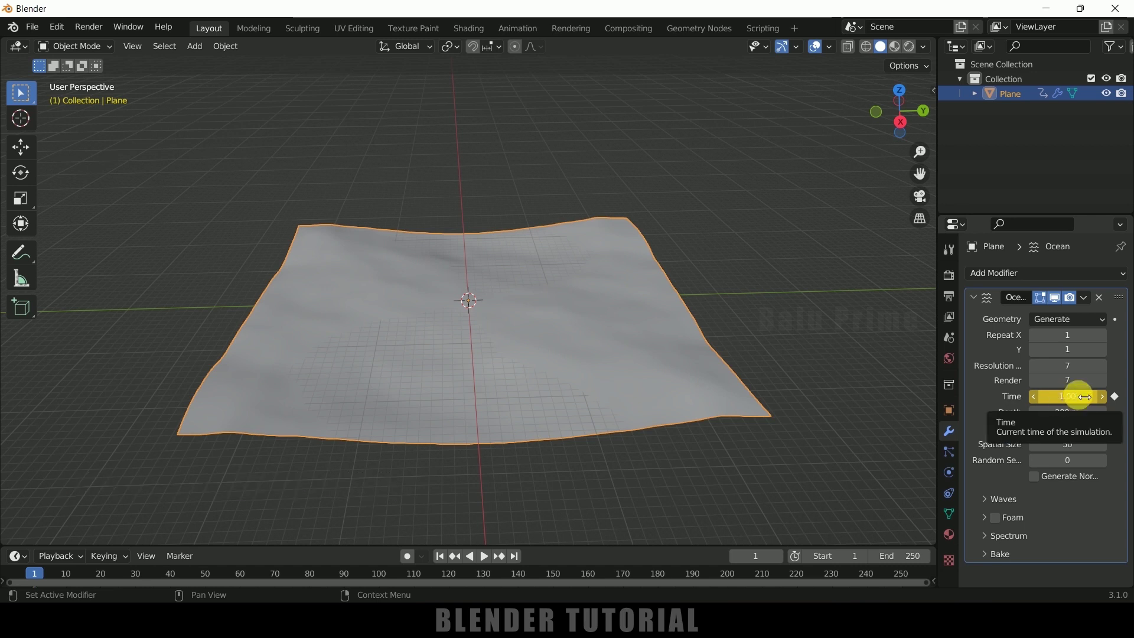
pyautogui.click(517, 556)
pyautogui.click(1086, 401)
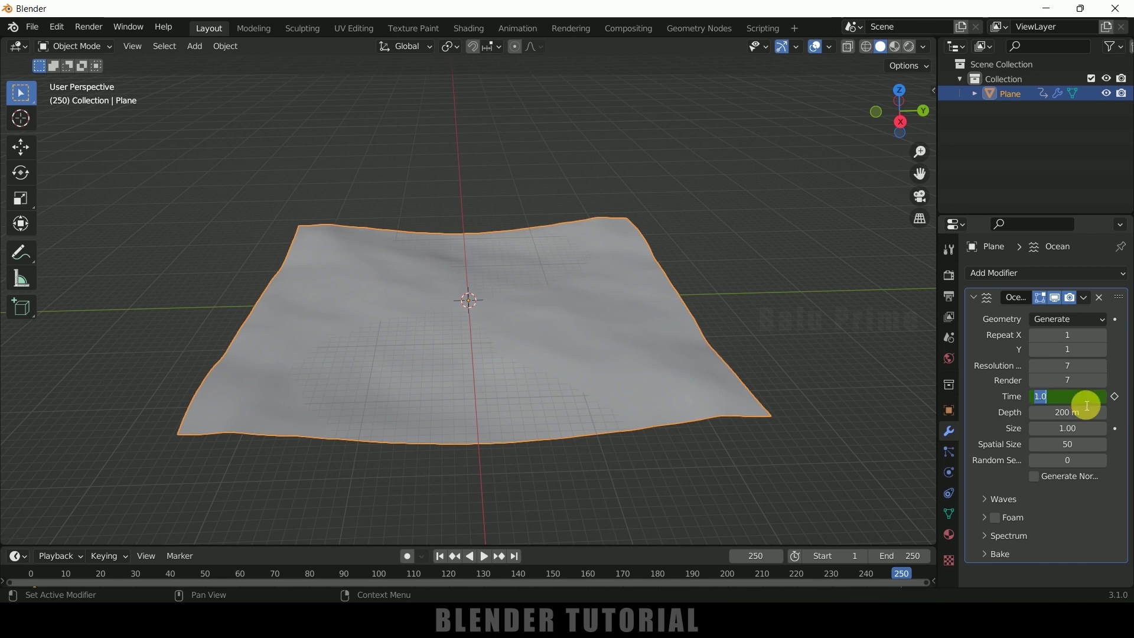
pyautogui.write('15')
pyautogui.press('Return')
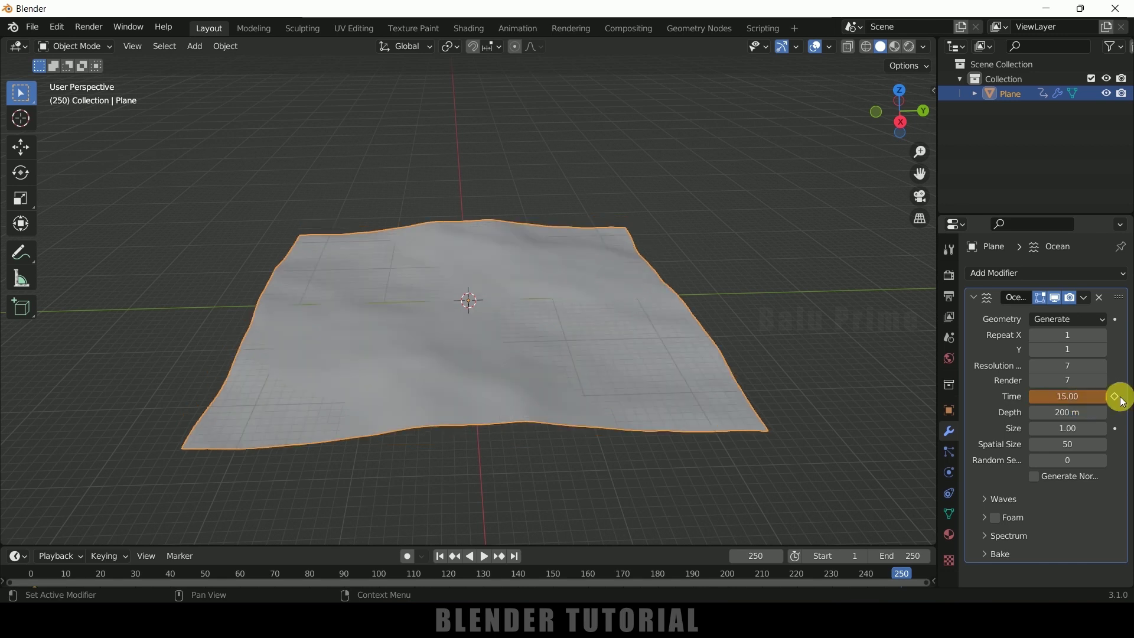
pyautogui.click(1116, 398)
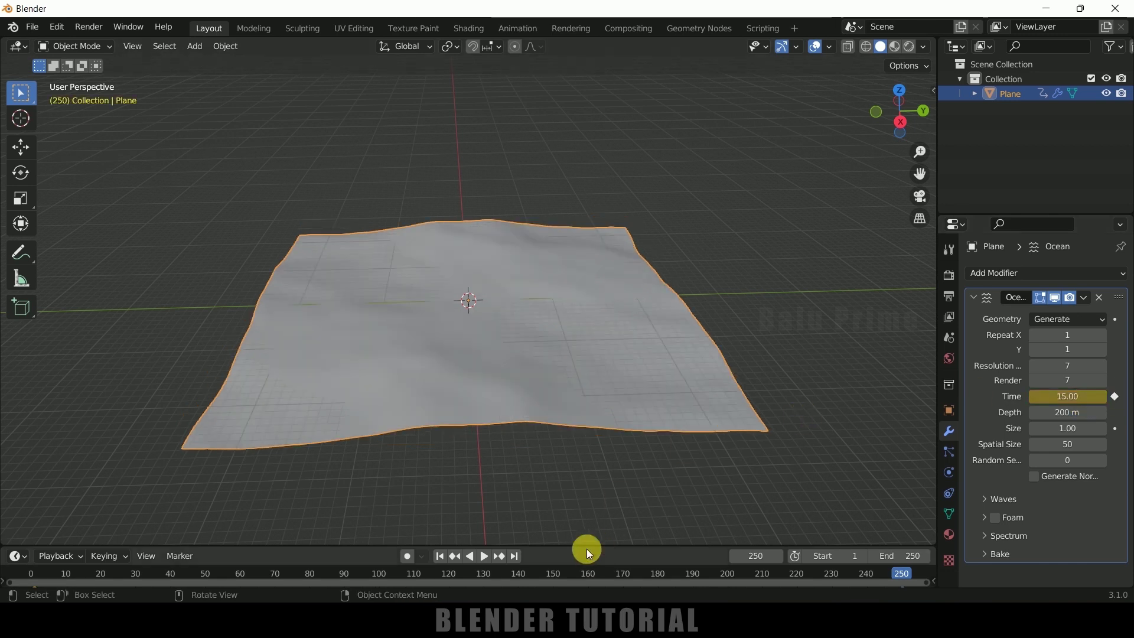
# - Enlarge the timeline and set the Time keyframes' interpolation to Linear
pyautogui.moveTo(586, 547); pyautogui.dragTo(597, 441)
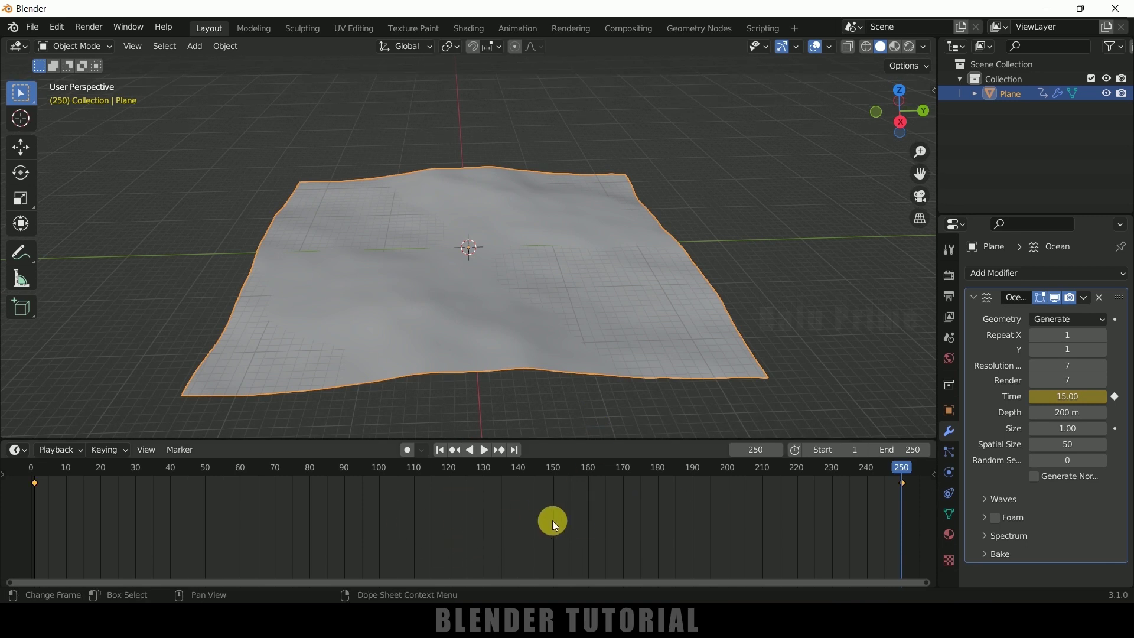
pyautogui.press('t')
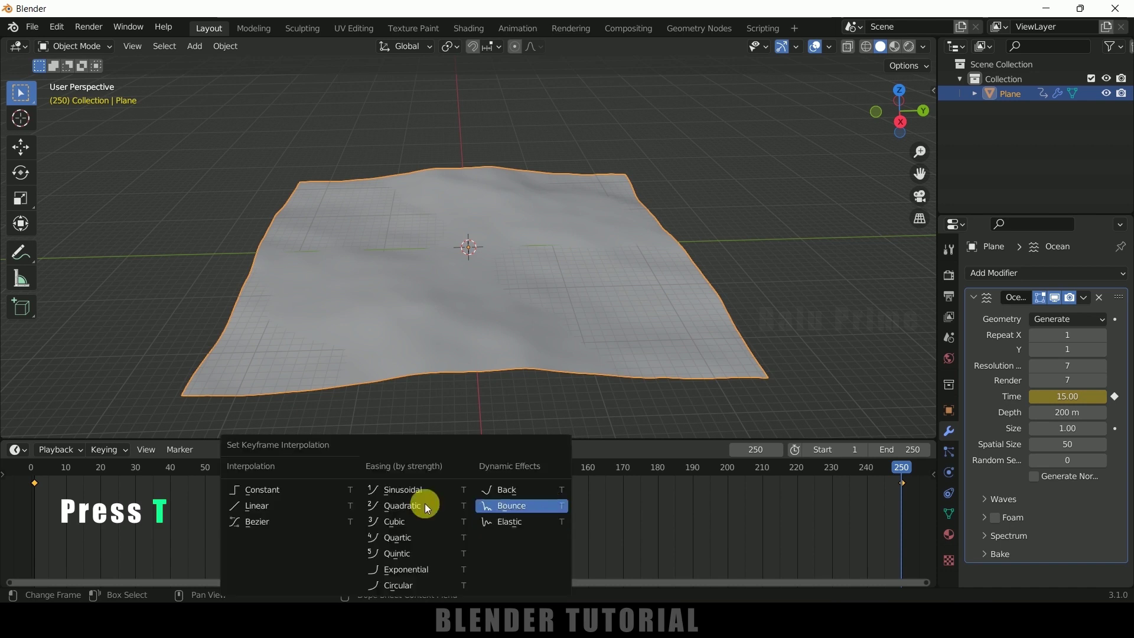
pyautogui.click(279, 506)
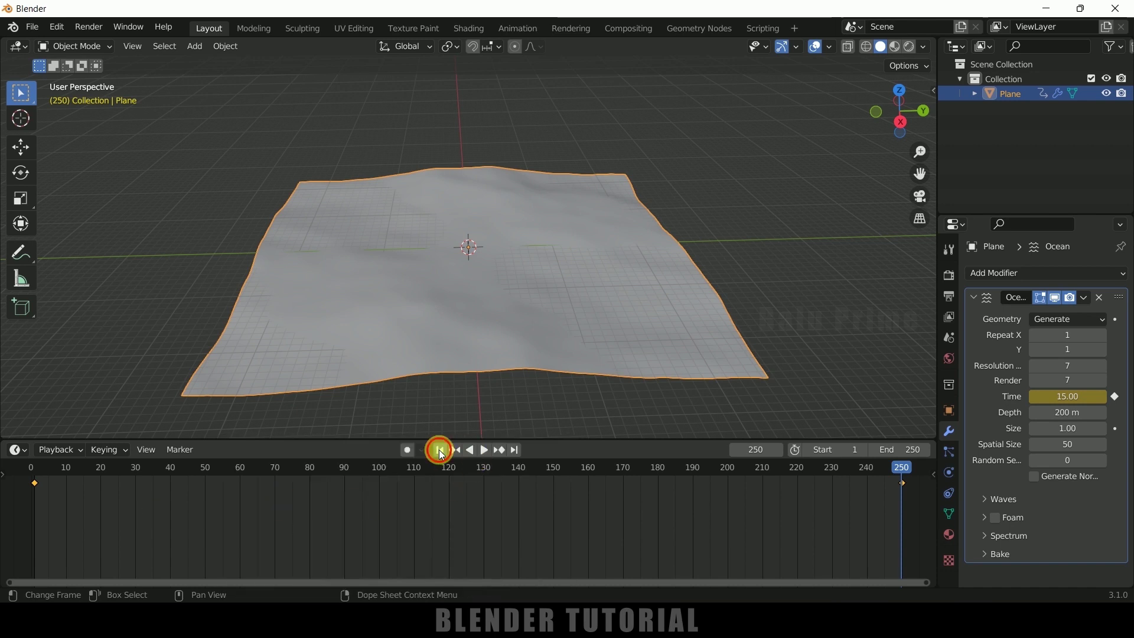
# - Play the ocean animation from the first frame to check the wave motion, and shrink the timeline area
pyautogui.click(439, 450)
pyautogui.click(483, 451)
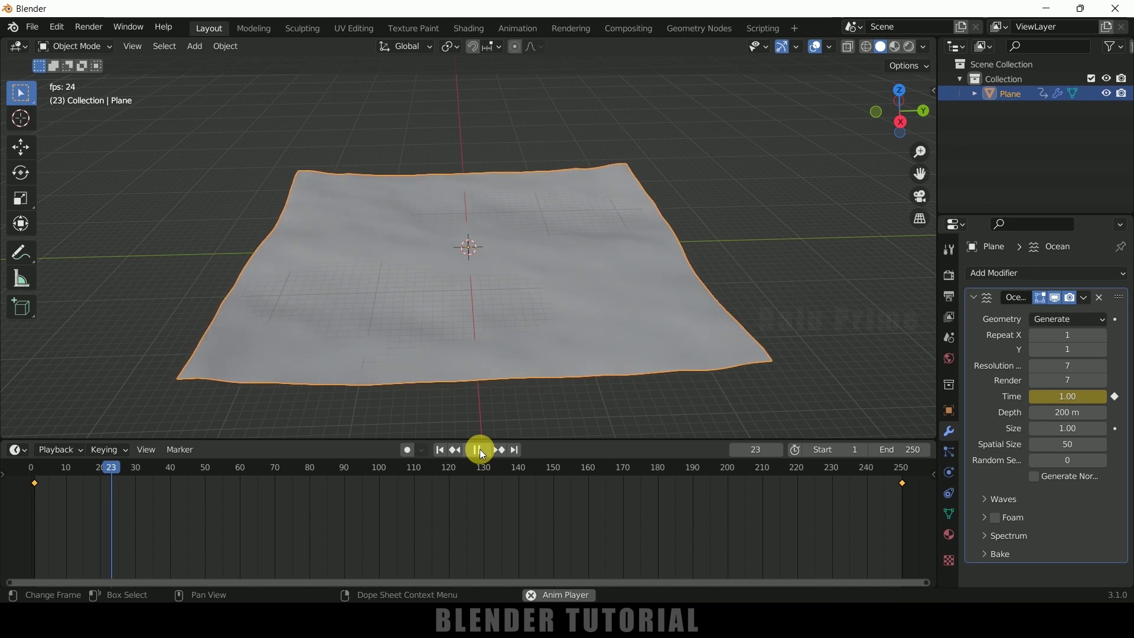
pyautogui.click(479, 450)
pyautogui.moveTo(584, 441); pyautogui.dragTo(698, 509)
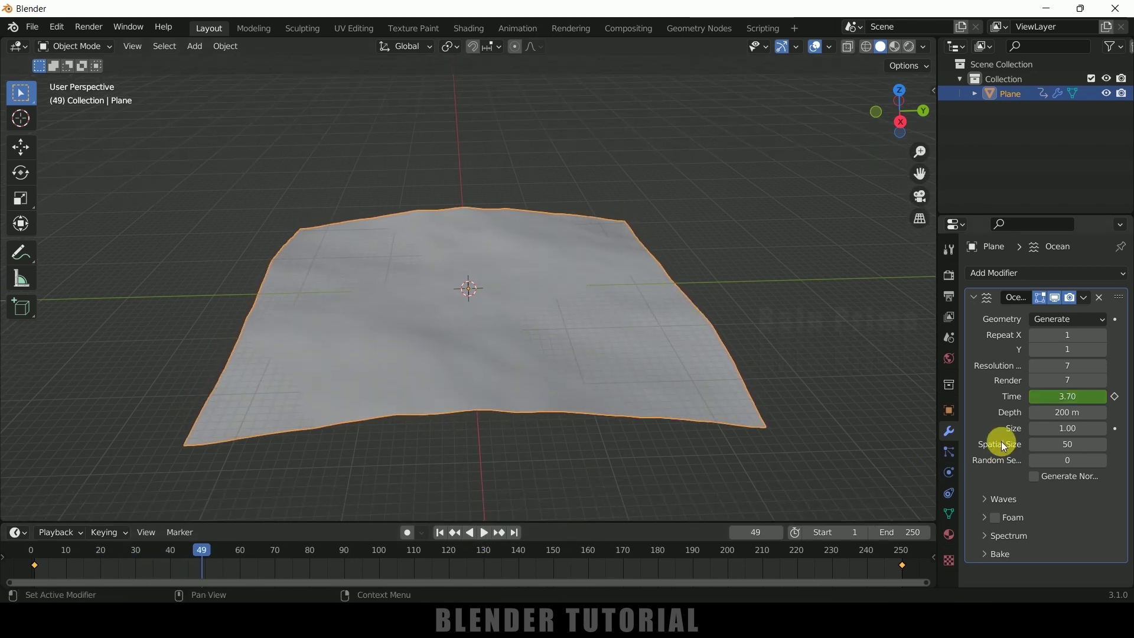
# - Try a Scale of 4 and a Choppiness of 4 in the Ocean modifier's Waves settings, restoring both to 1
pyautogui.click(984, 499)
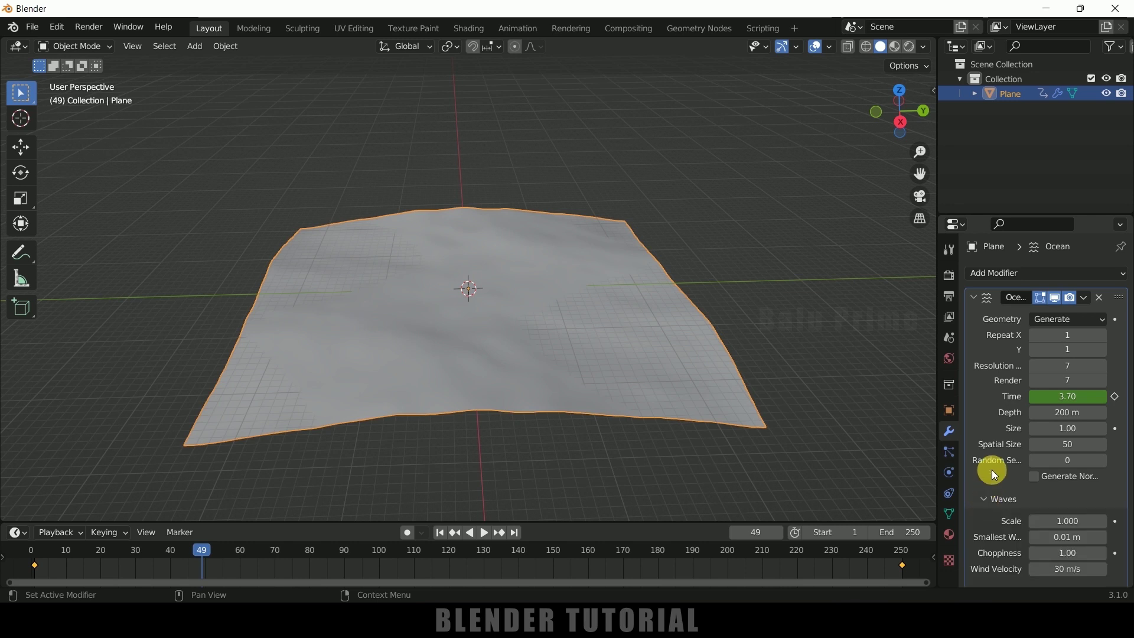
pyautogui.scroll(-4, 991, 469)
pyautogui.click(1063, 426)
pyautogui.write('4')
pyautogui.press('Return')
pyautogui.moveTo(1067, 427)
pyautogui.mouseDown()
pyautogui.moveTo(1034, 427)
pyautogui.moveTo(1056, 426)
pyautogui.mouseUp()
pyautogui.click(1075, 433)
pyautogui.write('1')
pyautogui.press('Return')
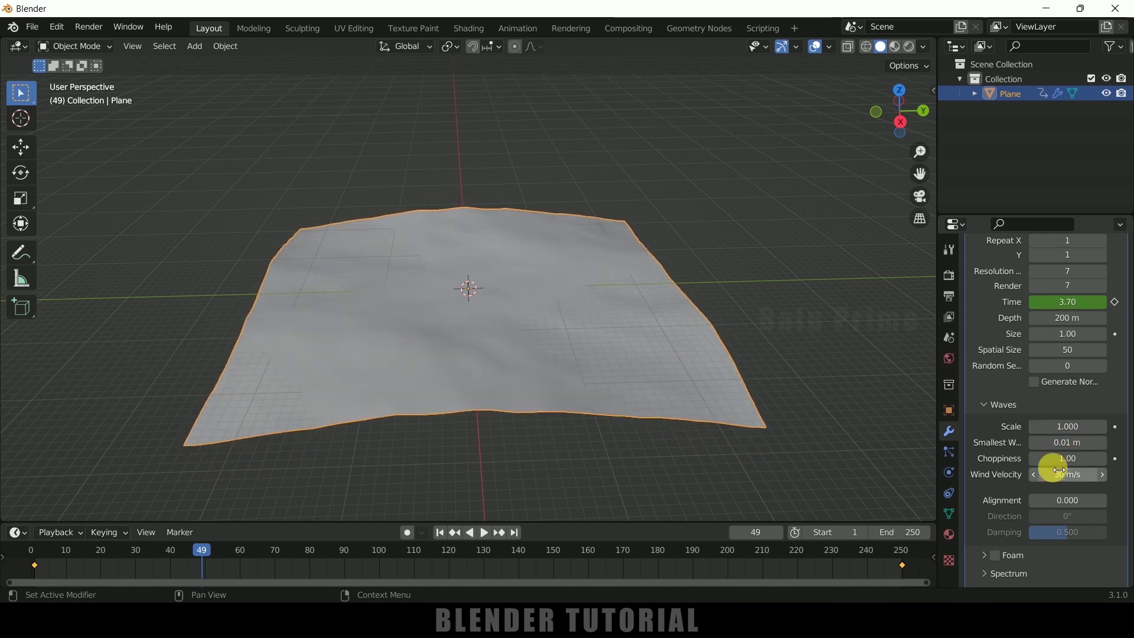
pyautogui.moveTo(1067, 458); pyautogui.dragTo(1039, 458)
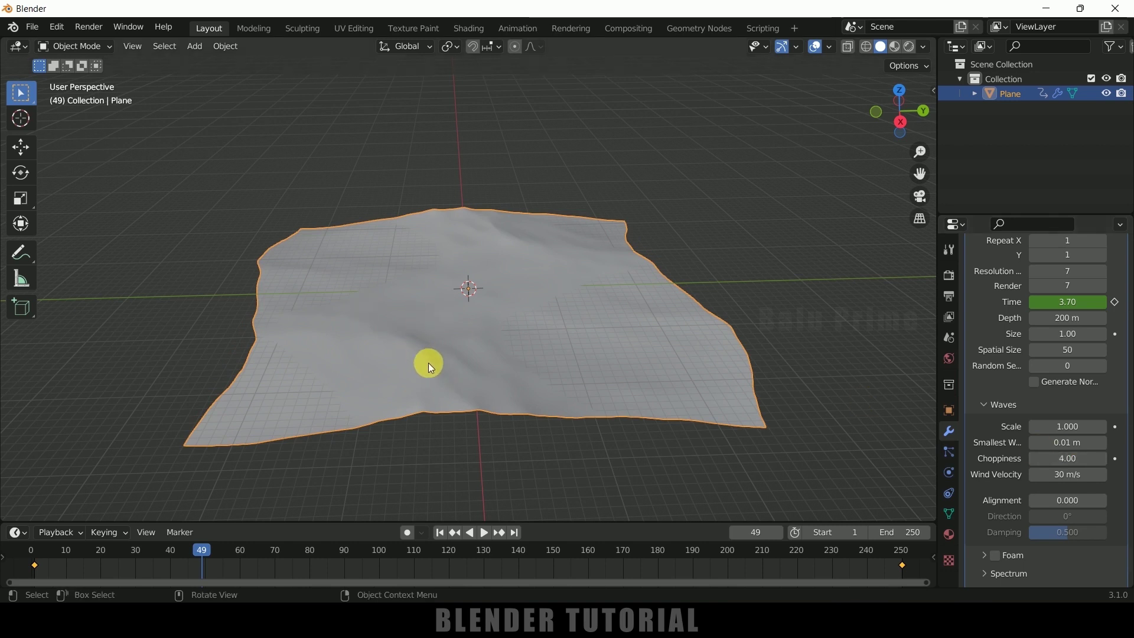
pyautogui.moveTo(1080, 458); pyautogui.dragTo(1057, 459)
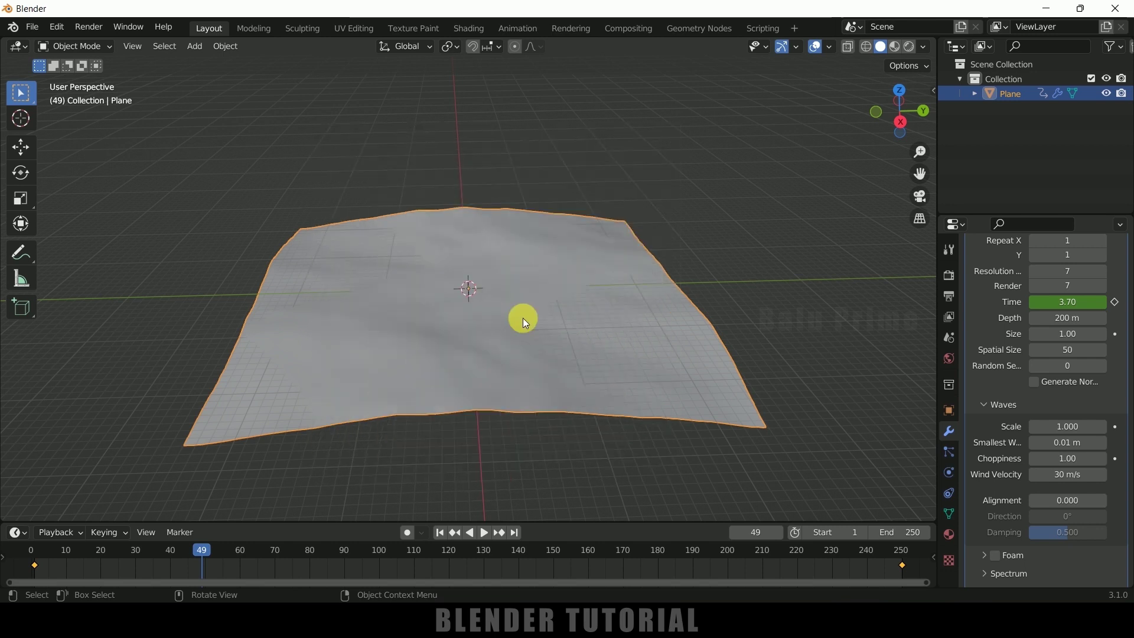
# - Import the FBX character file Swimming.fbx from the swimming folder with its animation
pyautogui.click(32, 27)
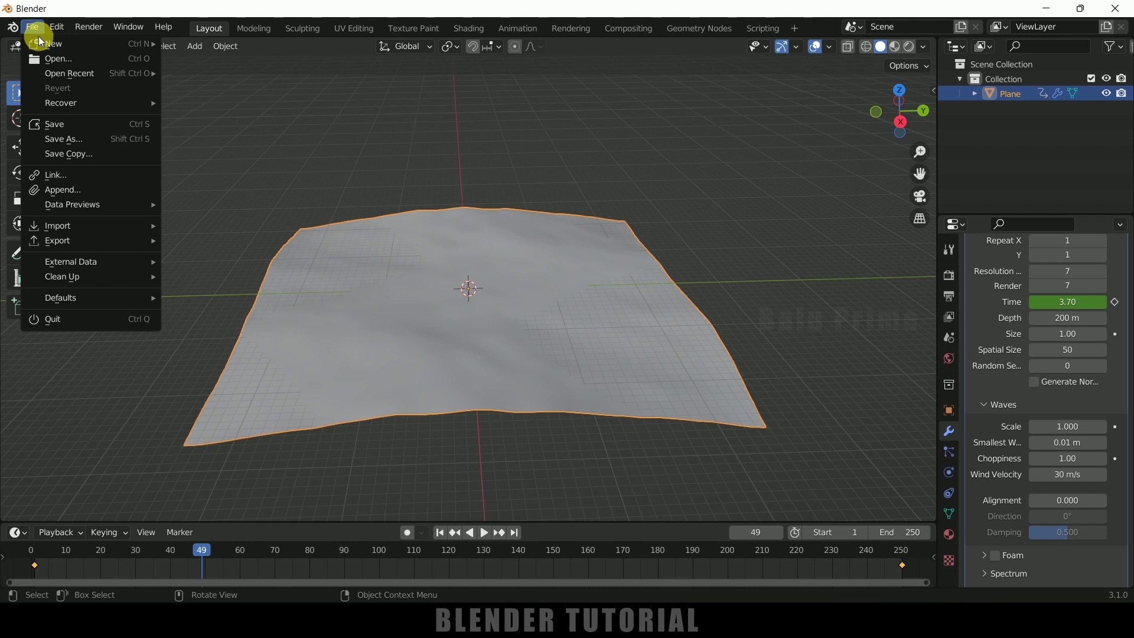
pyautogui.moveTo(94, 228)
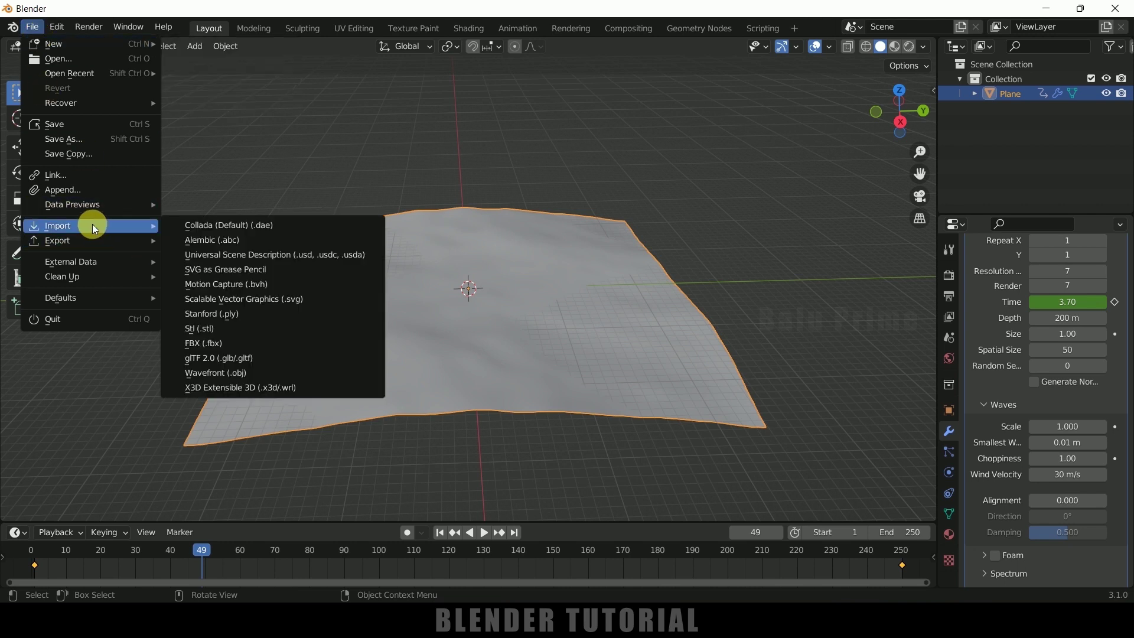
pyautogui.click(218, 343)
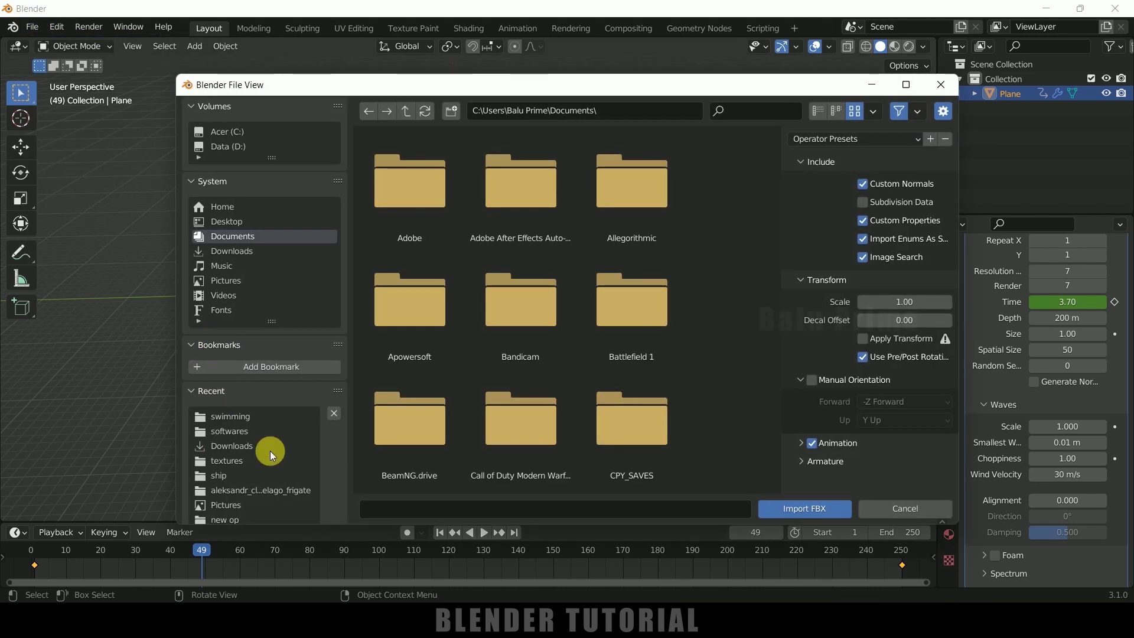
pyautogui.click(232, 418)
pyautogui.click(537, 180)
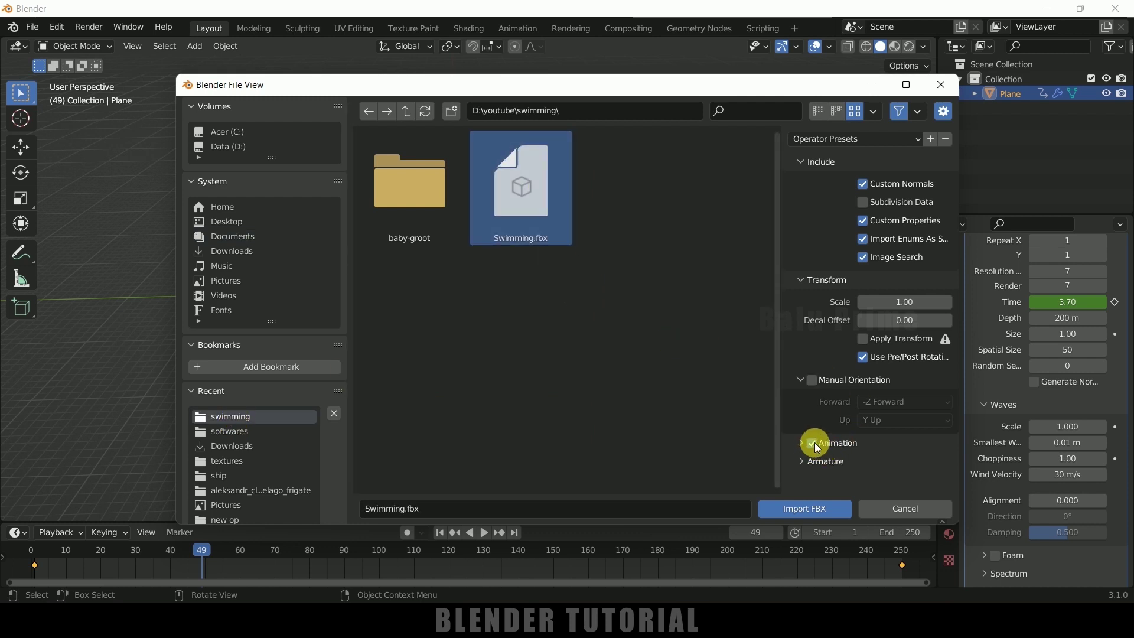
pyautogui.click(810, 510)
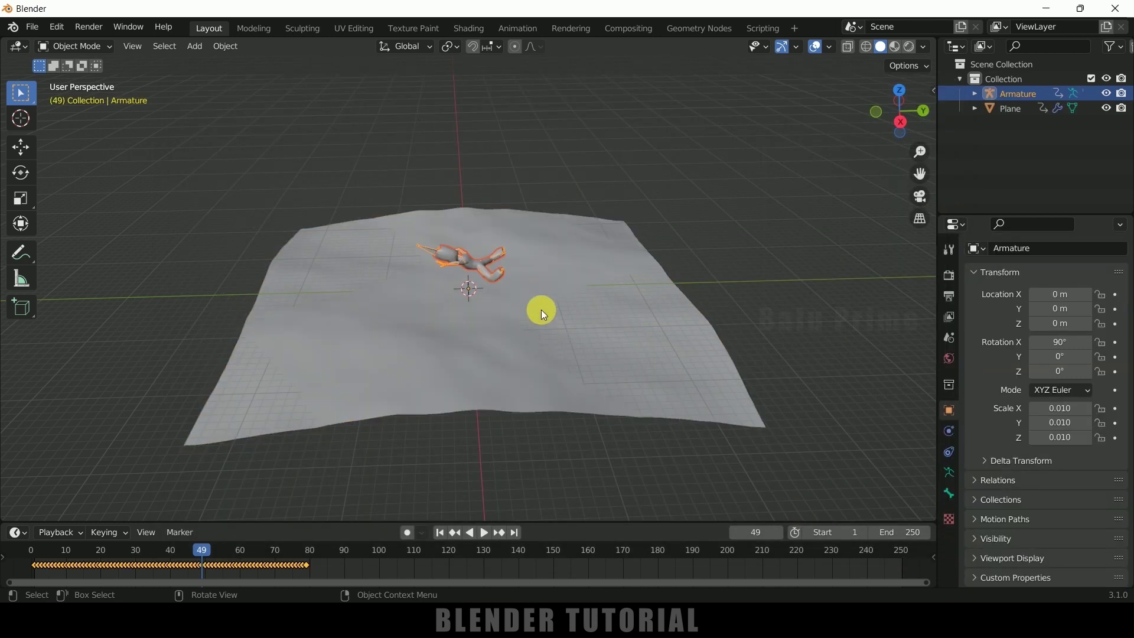
# - Play the imported swimming animation, stop it and scrub the playhead to frame 88
pyautogui.click(481, 537)
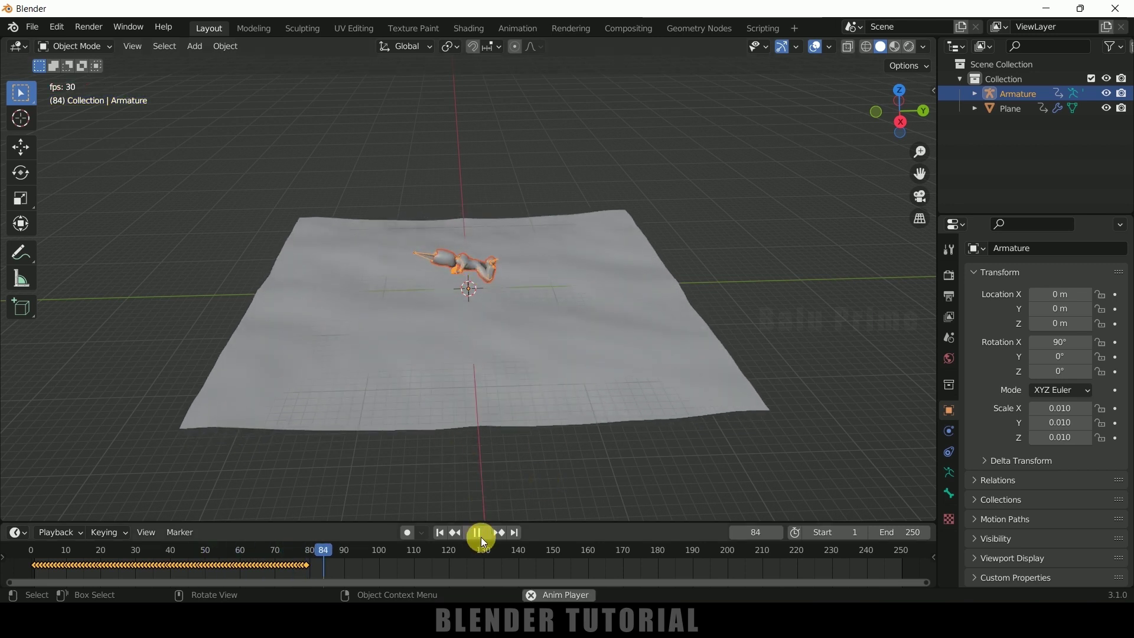
pyautogui.click(481, 537)
pyautogui.moveTo(390, 550); pyautogui.dragTo(338, 559)
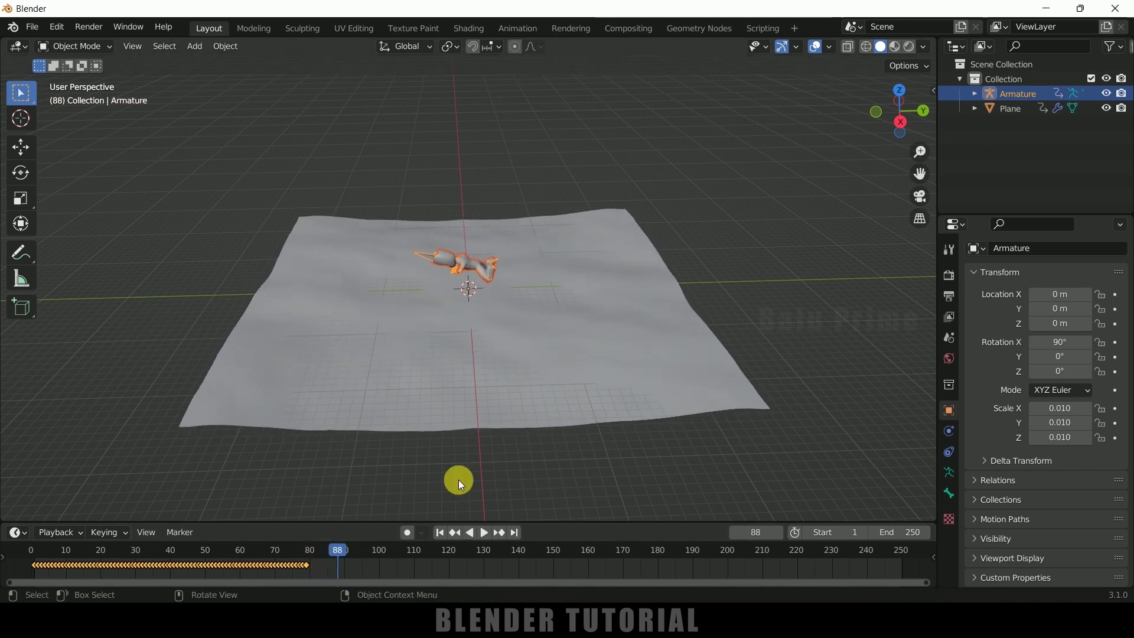
# - Select the swimming character's armature and switch the enlarged timeline area to the Nonlinear Animation editor
pyautogui.moveTo(548, 523); pyautogui.dragTo(561, 453)
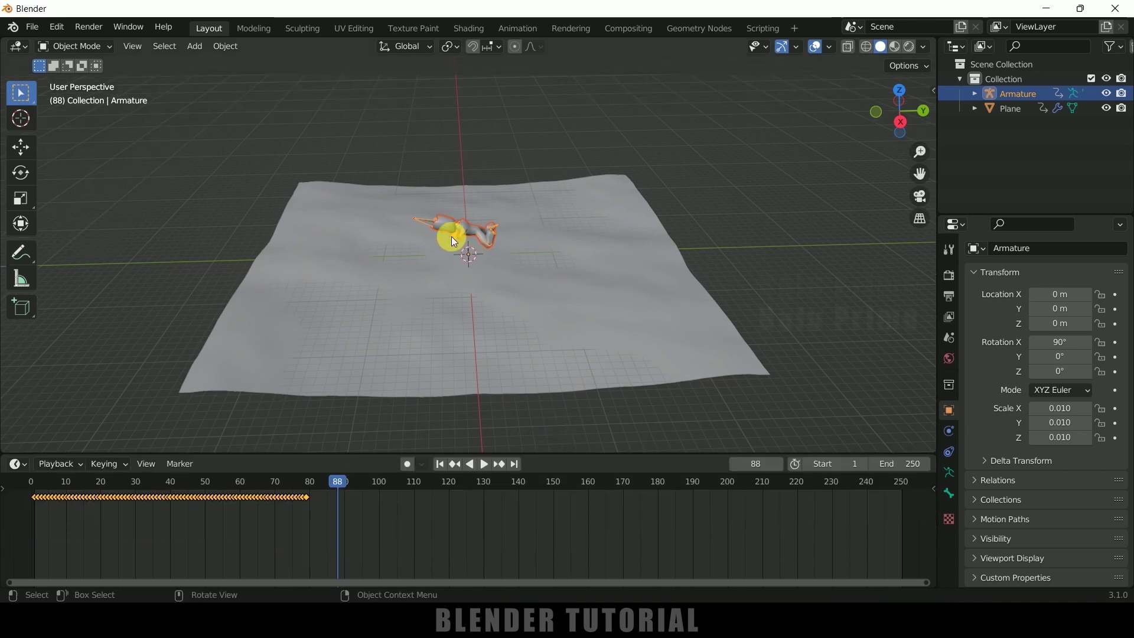
pyautogui.click(419, 144)
pyautogui.click(422, 225)
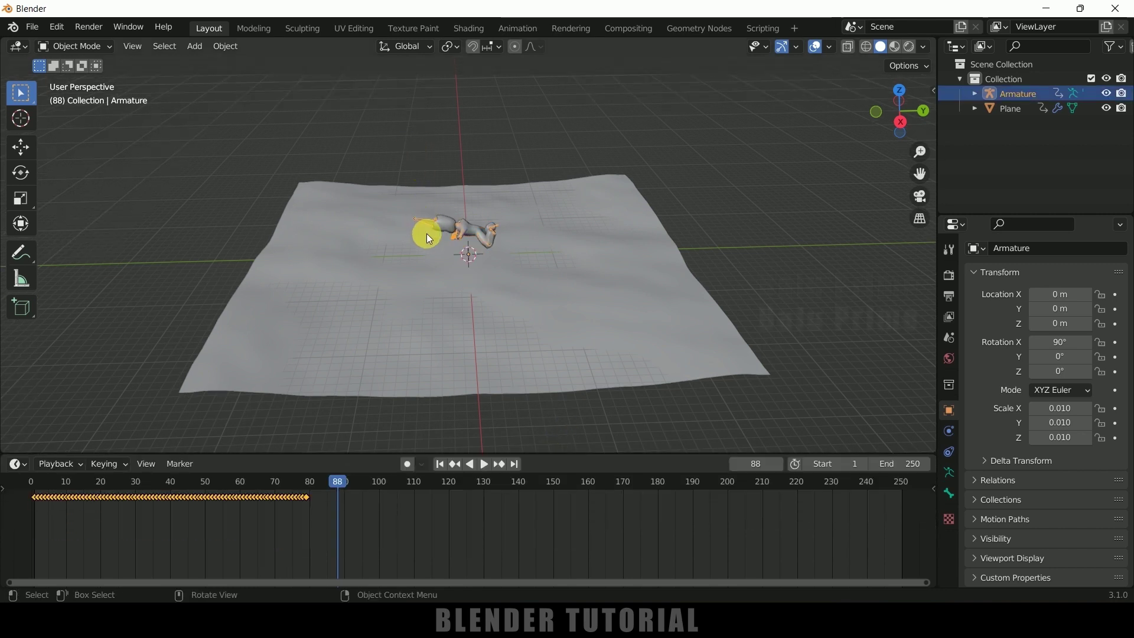
pyautogui.scroll(5, 427, 222)
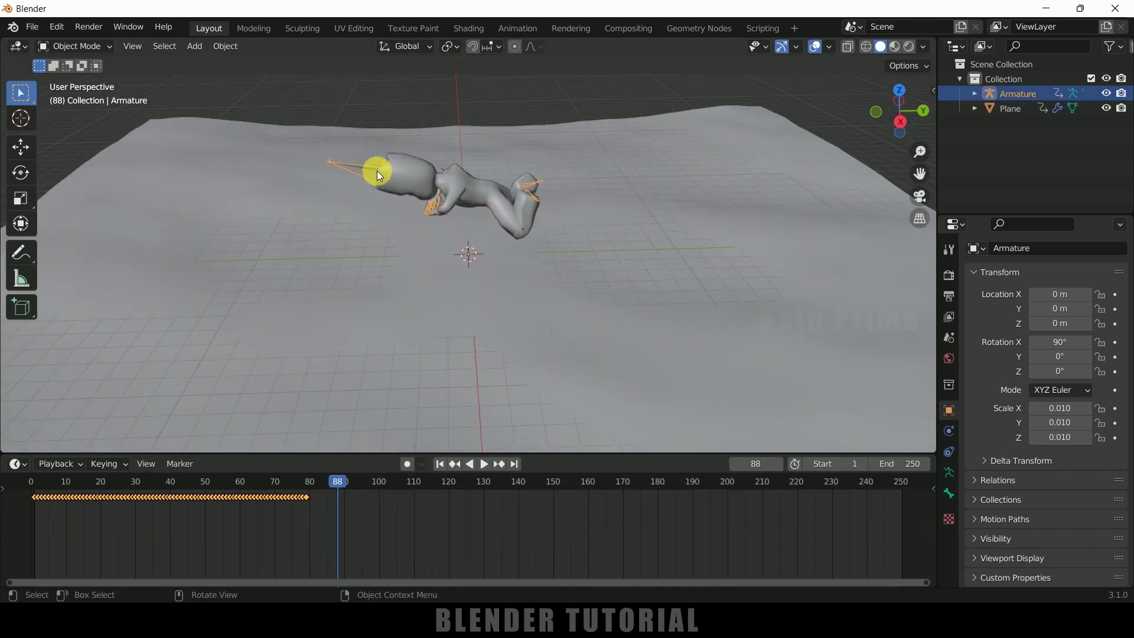
pyautogui.click(14, 463)
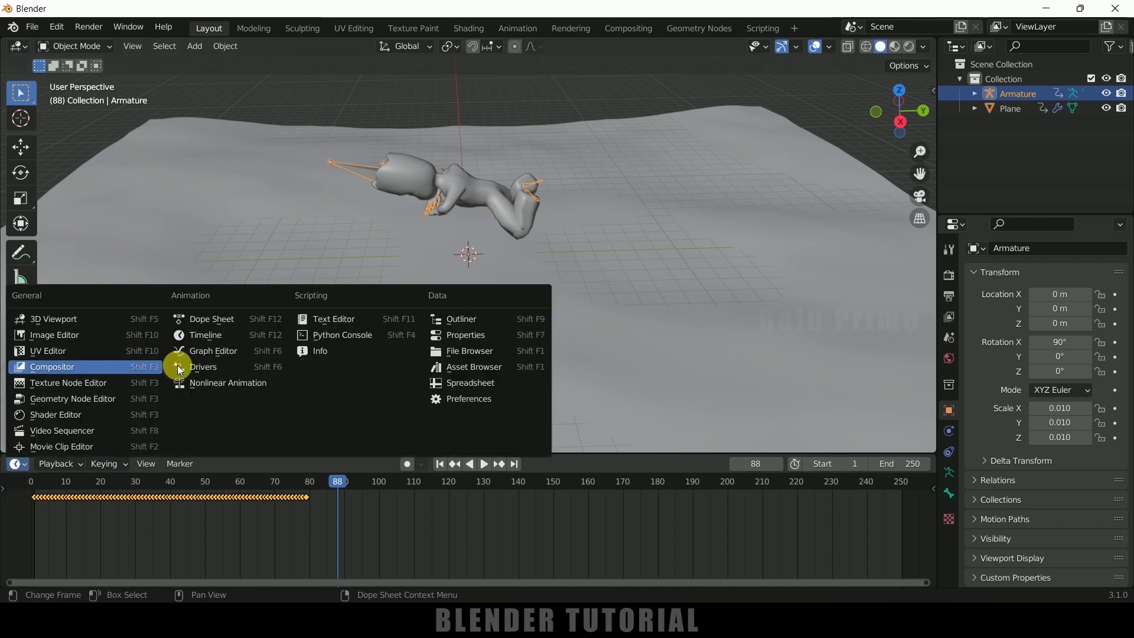
pyautogui.click(222, 385)
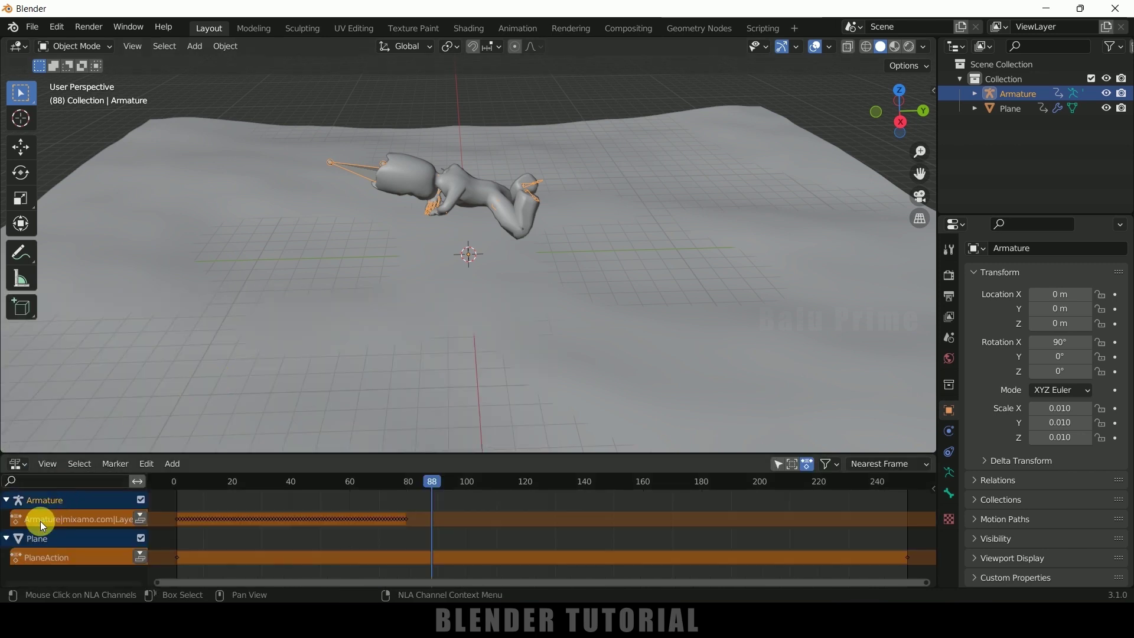
# - Push the armature's swimming action down into an NLA strip and show the sidebar in an enlarged Nonlinear Animation editor
pyautogui.click(140, 517)
pyautogui.scroll(-1, 138, 517)
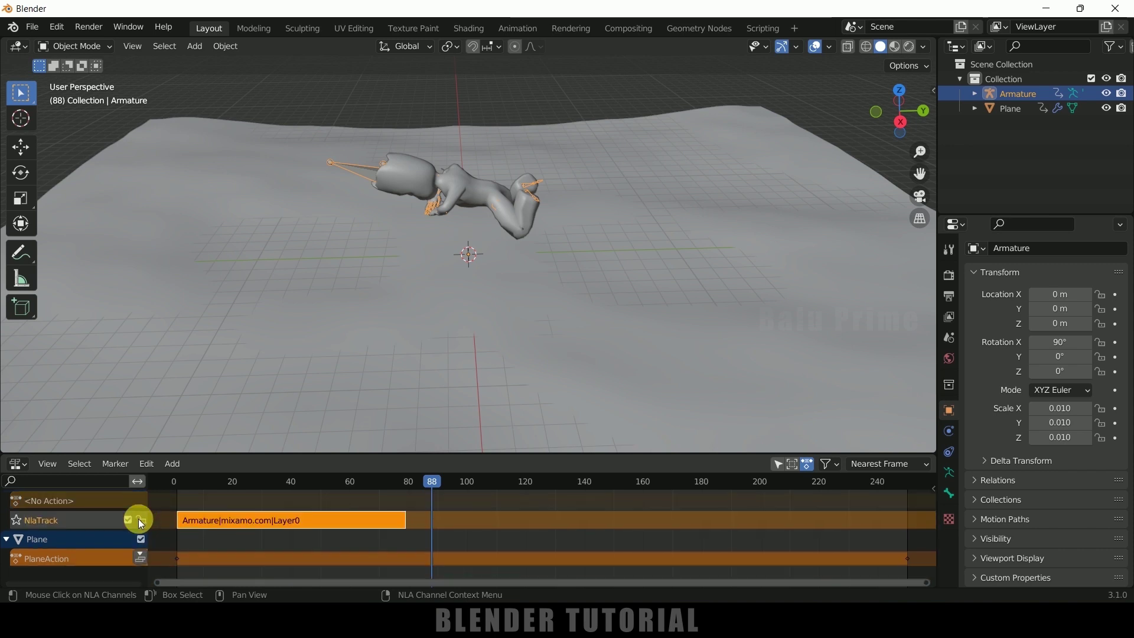
pyautogui.press('n')
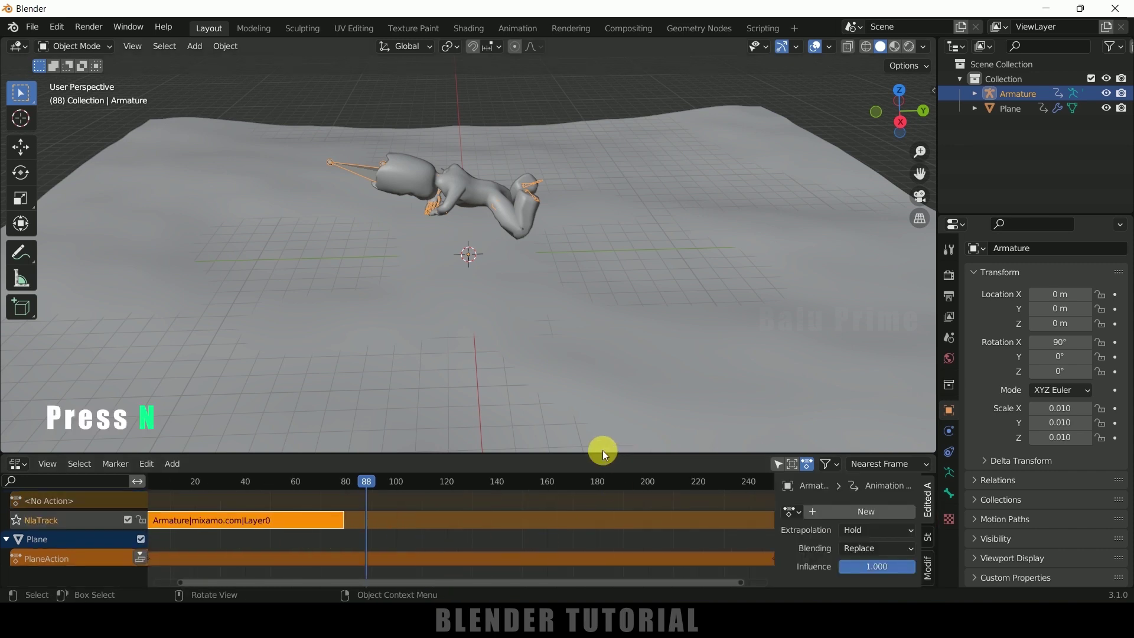
pyautogui.moveTo(600, 453); pyautogui.dragTo(614, 313)
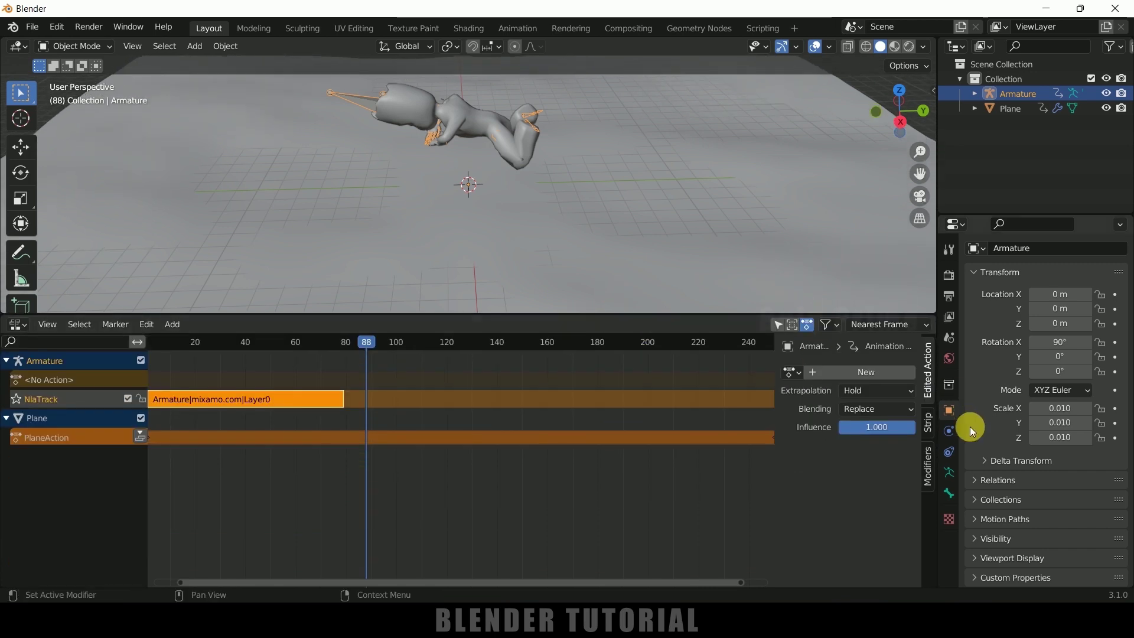
# - Set the action clip's Repeat value to 6.4 for the armature's swimming strip
pyautogui.click(927, 424)
pyautogui.scroll(-2, 822, 466)
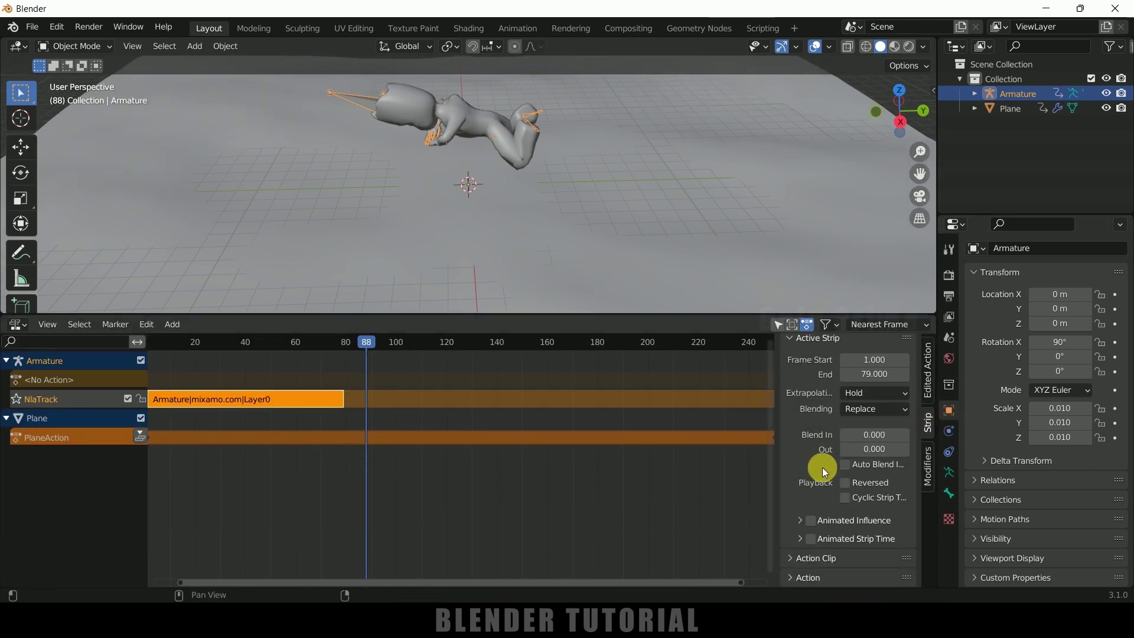
pyautogui.click(795, 558)
pyautogui.scroll(-5, 796, 553)
pyautogui.click(863, 552)
pyautogui.write('5.5')
pyautogui.press('Return')
pyautogui.moveTo(874, 553); pyautogui.dragTo(903, 553)
# - Scrub the playhead to frame 173, then switch the Nonlinear Animation area back to a Timeline and reduce its height
pyautogui.click(373, 352)
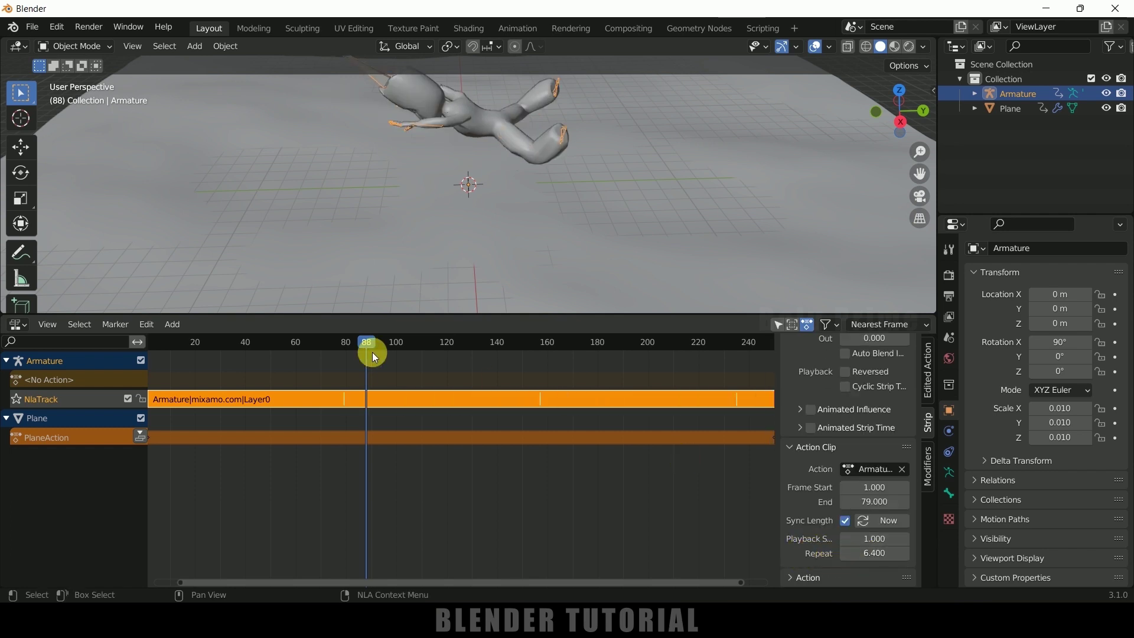
pyautogui.moveTo(347, 349); pyautogui.dragTo(579, 387)
pyautogui.click(15, 325)
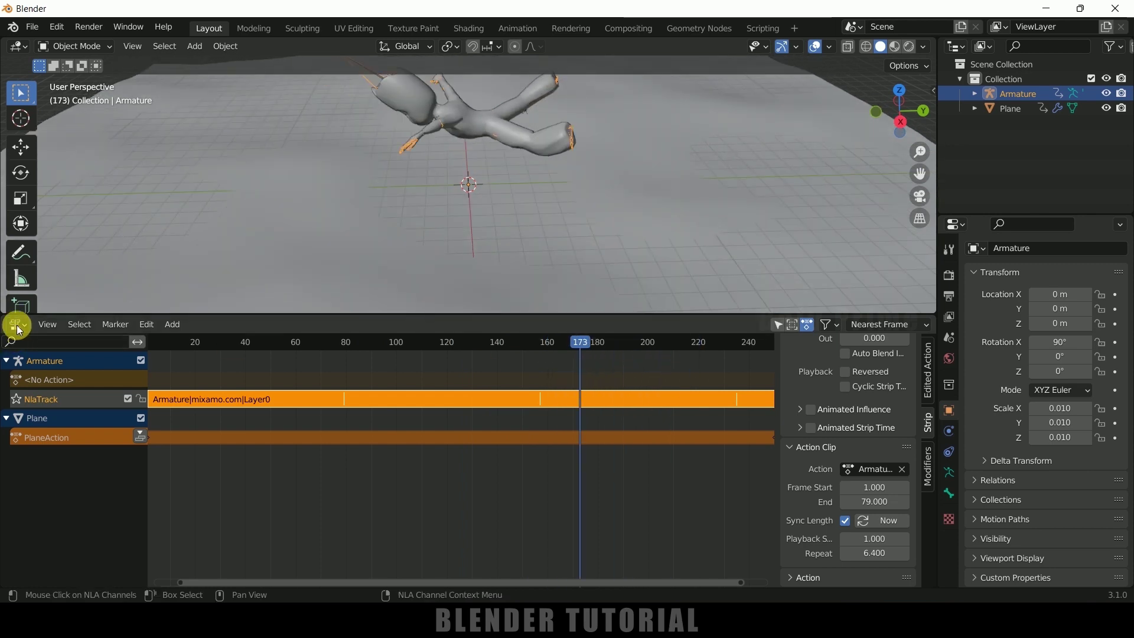
pyautogui.click(204, 381)
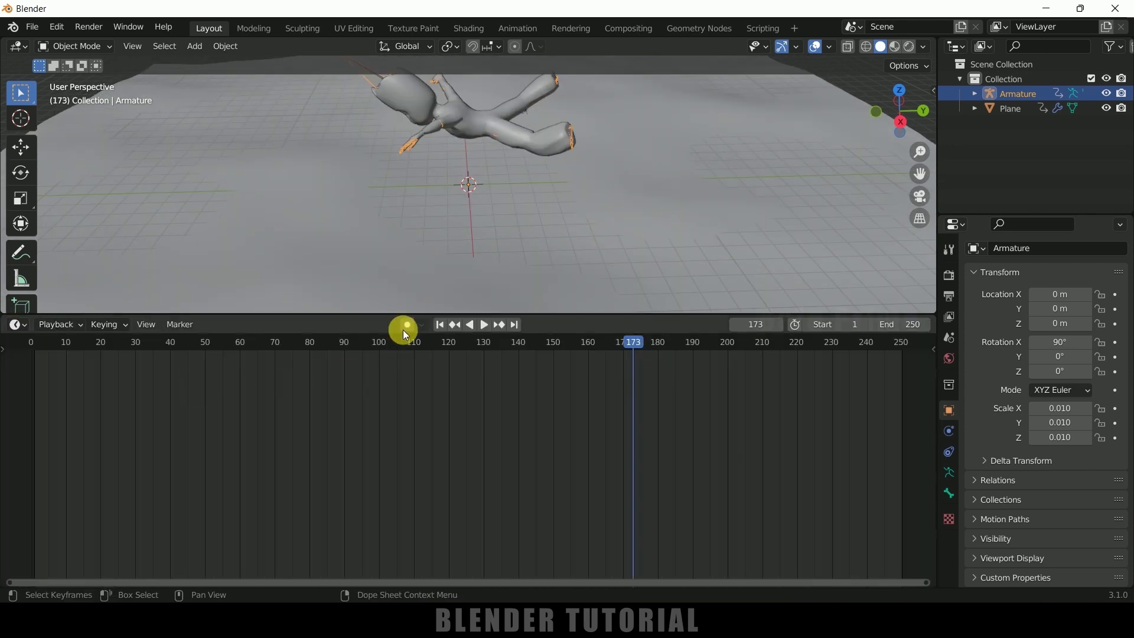
pyautogui.moveTo(396, 319); pyautogui.dragTo(375, 469)
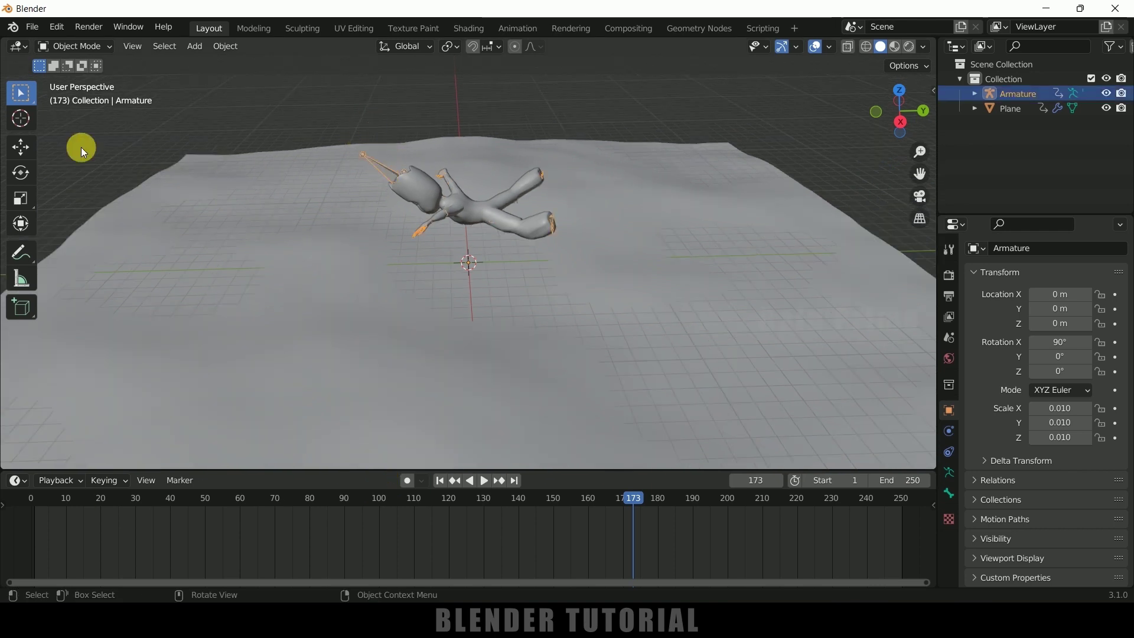
# - Move the swimming character's armature along the Y axis to about 15.7 m, near the edge of the ocean
pyautogui.click(20, 156)
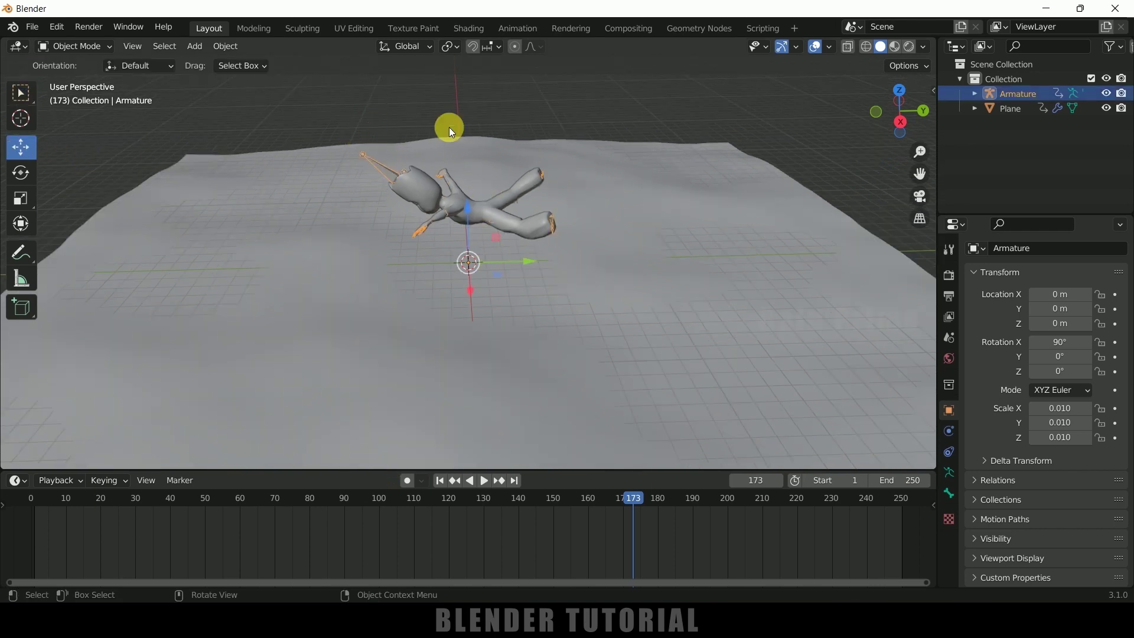
pyautogui.click(383, 128)
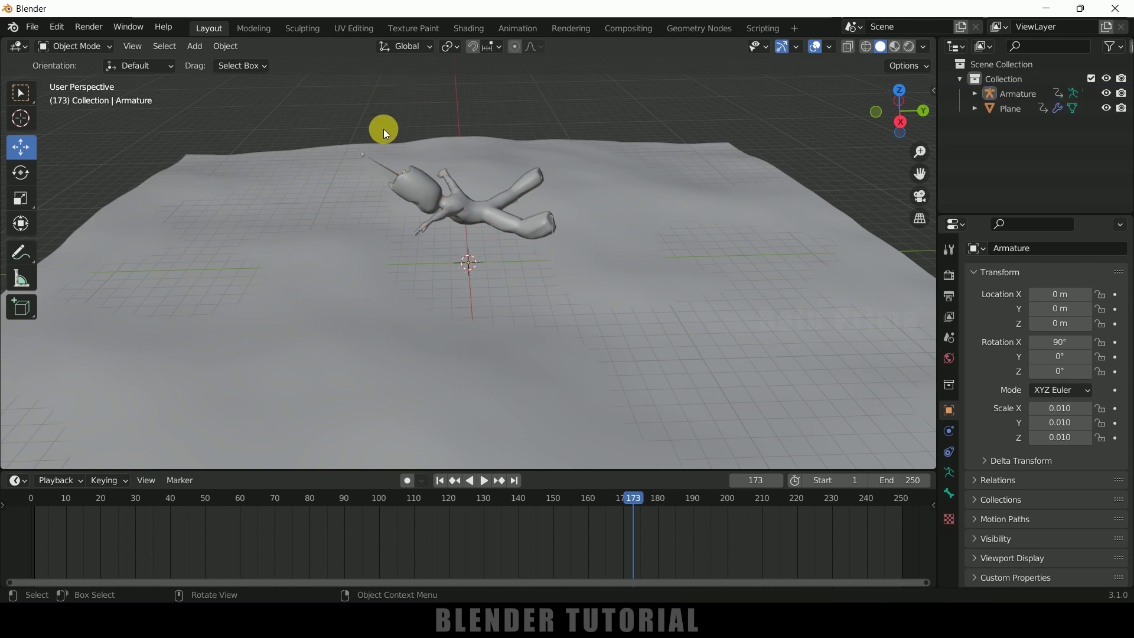
pyautogui.click(381, 167)
pyautogui.click(427, 192)
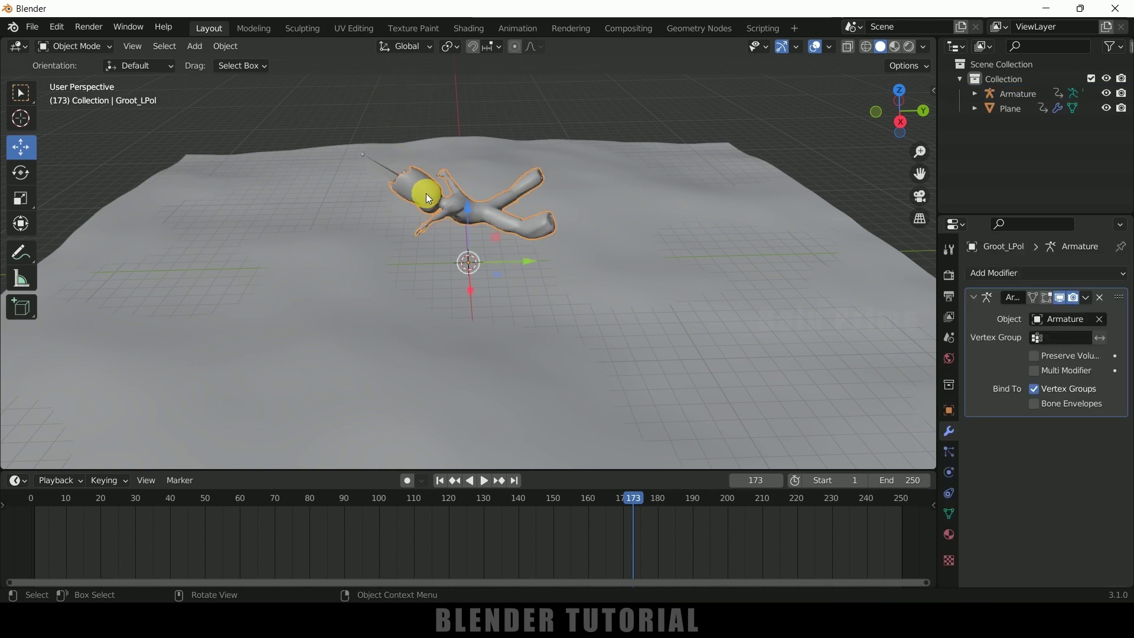
pyautogui.click(381, 166)
pyautogui.press('g')
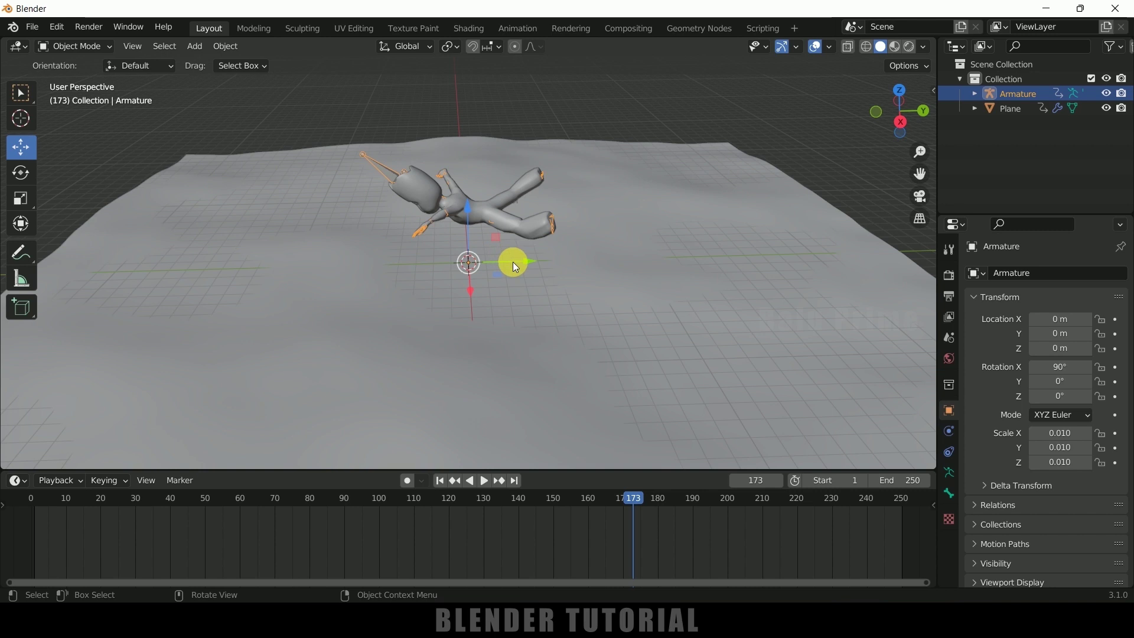
pyautogui.press('y')
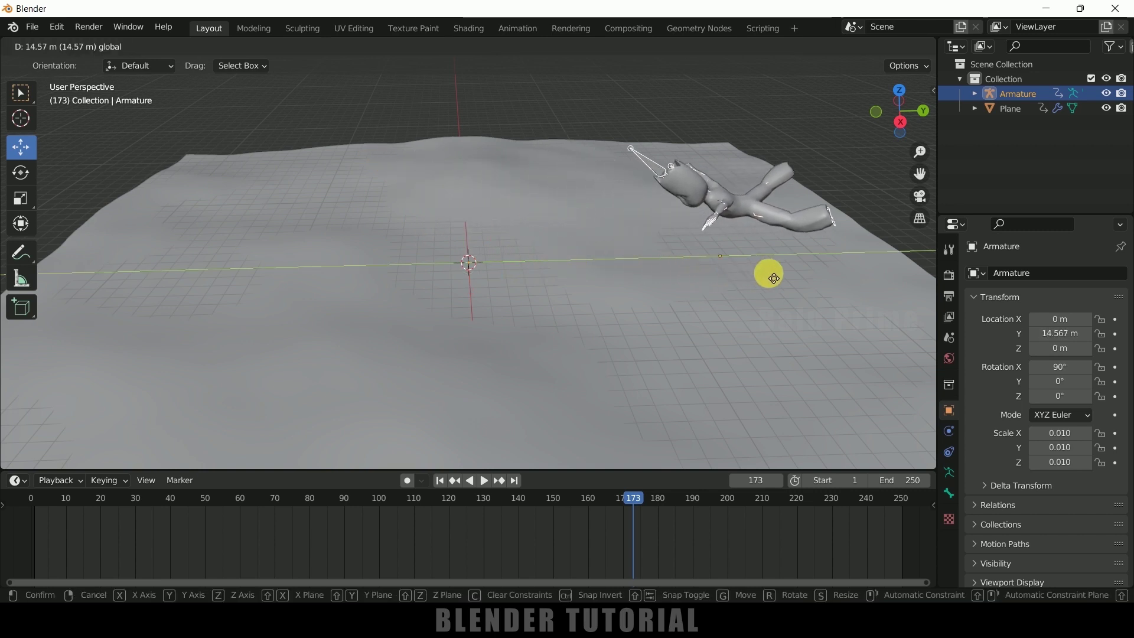
pyautogui.click(790, 279)
pyautogui.scroll(-3, 703, 272)
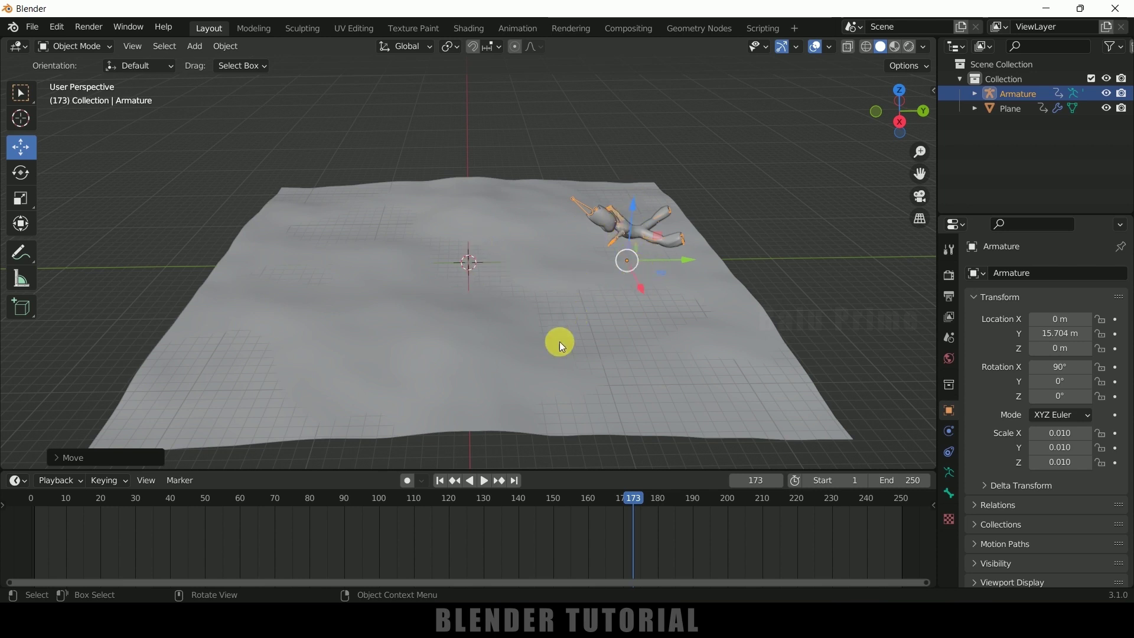
# - Add a mesh plane, scale it up to roughly the character's size and move it along Y beneath the character
pyautogui.click(230, 111)
pyautogui.click(195, 46)
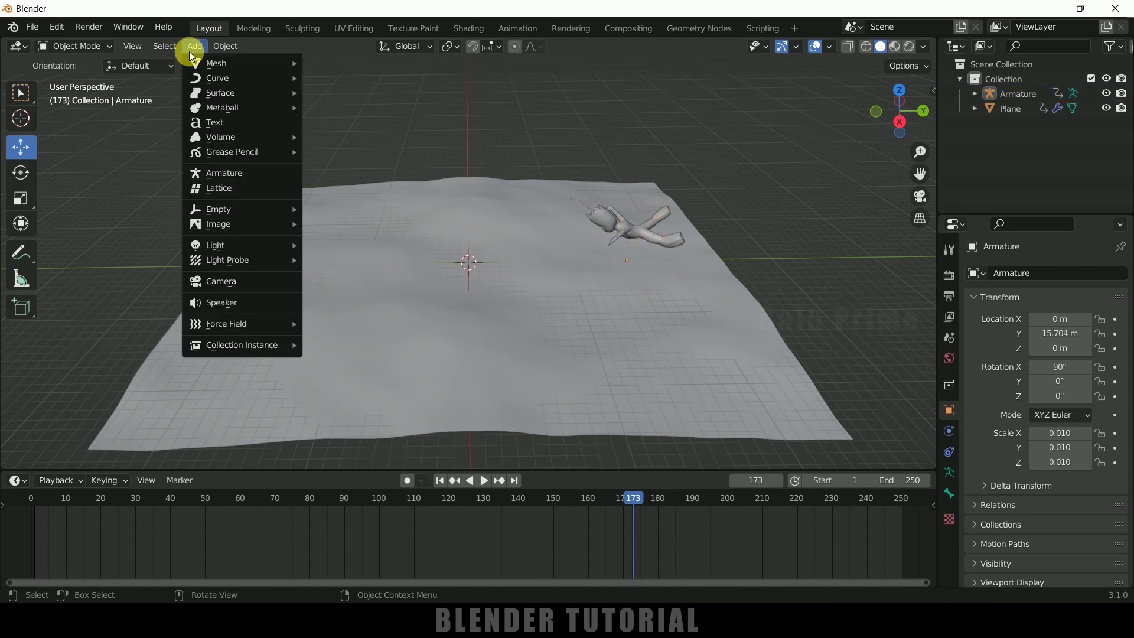
pyautogui.moveTo(215, 63)
pyautogui.click(324, 62)
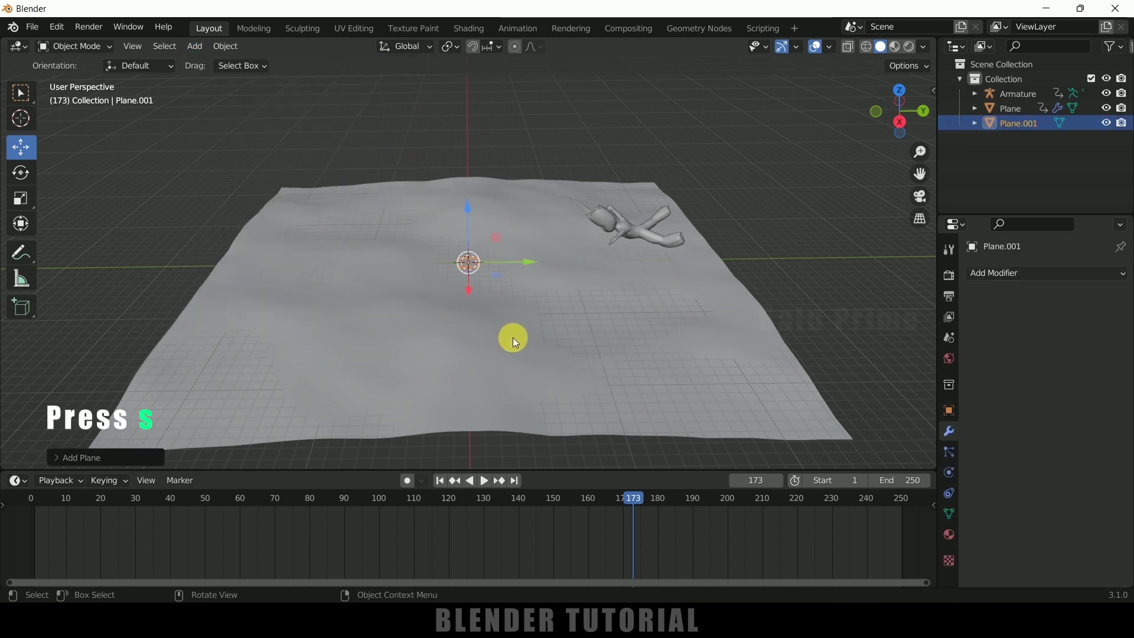
pyautogui.press('s')
pyautogui.click(718, 352)
pyautogui.moveTo(539, 266); pyautogui.dragTo(699, 258)
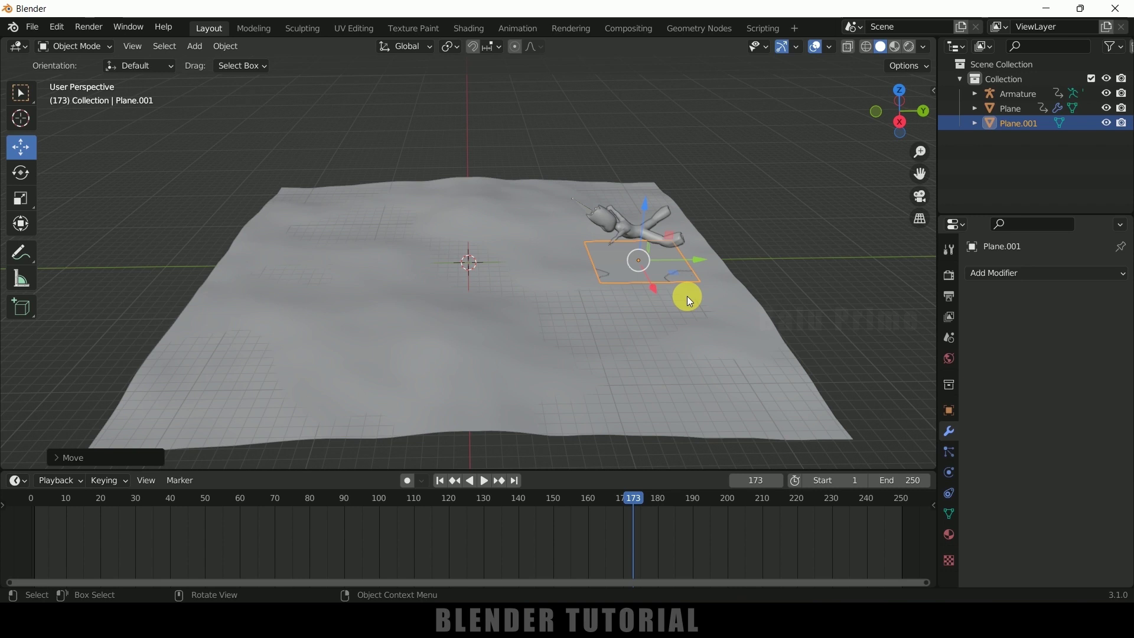
# - Enlarge the new plane in top view to surround the character, shift it toward the head along Y and raise it slightly
pyautogui.press('KP_7')
pyautogui.scroll(1, 649, 236)
pyautogui.keyDown('shift'); pyautogui.moveTo(561, 130); pyautogui.dragTo(509, 288, button='middle'); pyautogui.keyUp('shift')
pyautogui.scroll(1, 509, 288)
pyautogui.press('s')
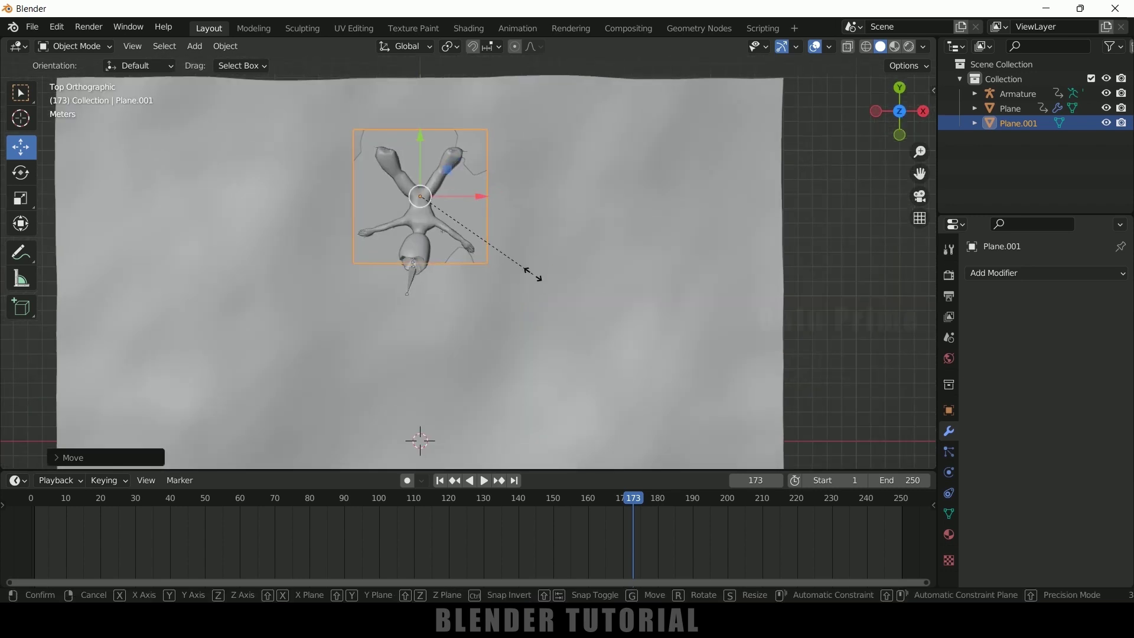
pyautogui.click(567, 281)
pyautogui.moveTo(416, 137); pyautogui.dragTo(419, 151)
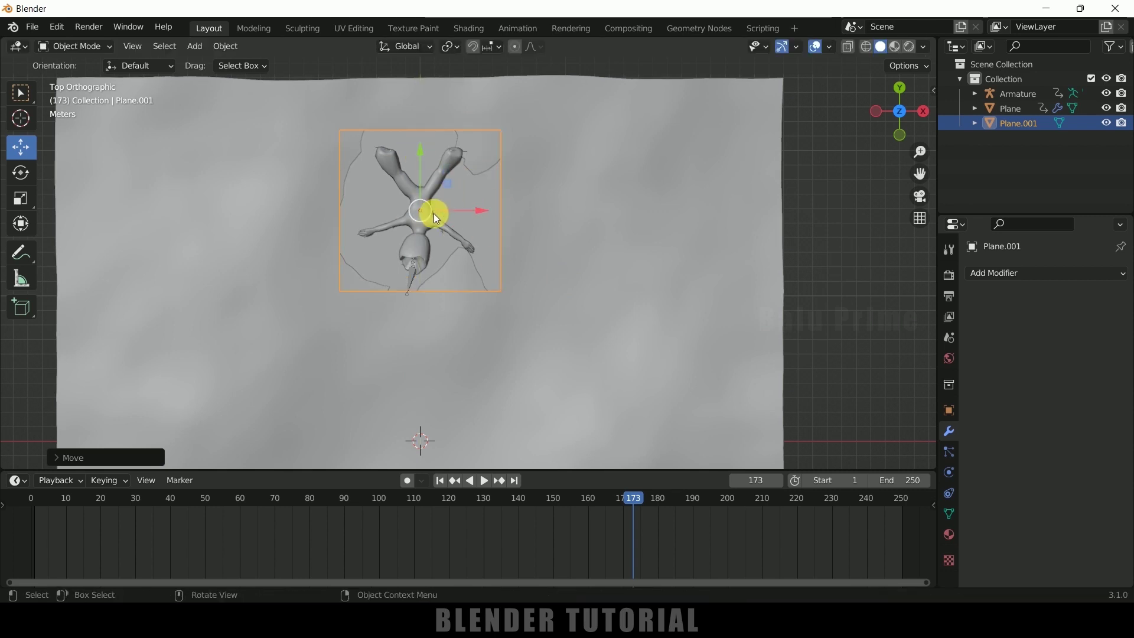
pyautogui.moveTo(552, 300); pyautogui.dragTo(441, 146, button='middle')
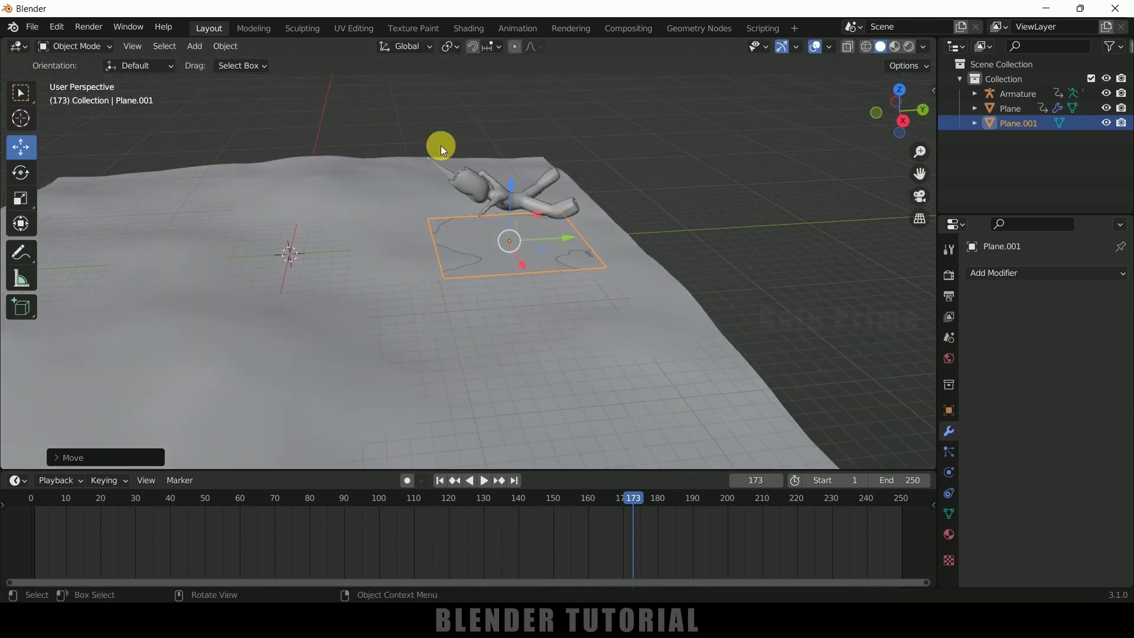
pyautogui.moveTo(514, 187); pyautogui.dragTo(519, 168)
pyautogui.moveTo(605, 258); pyautogui.dragTo(587, 272, button='middle')
# - Subdivide the small plane's mesh in Edit Mode with 50 cuts
pyautogui.press('Tab')
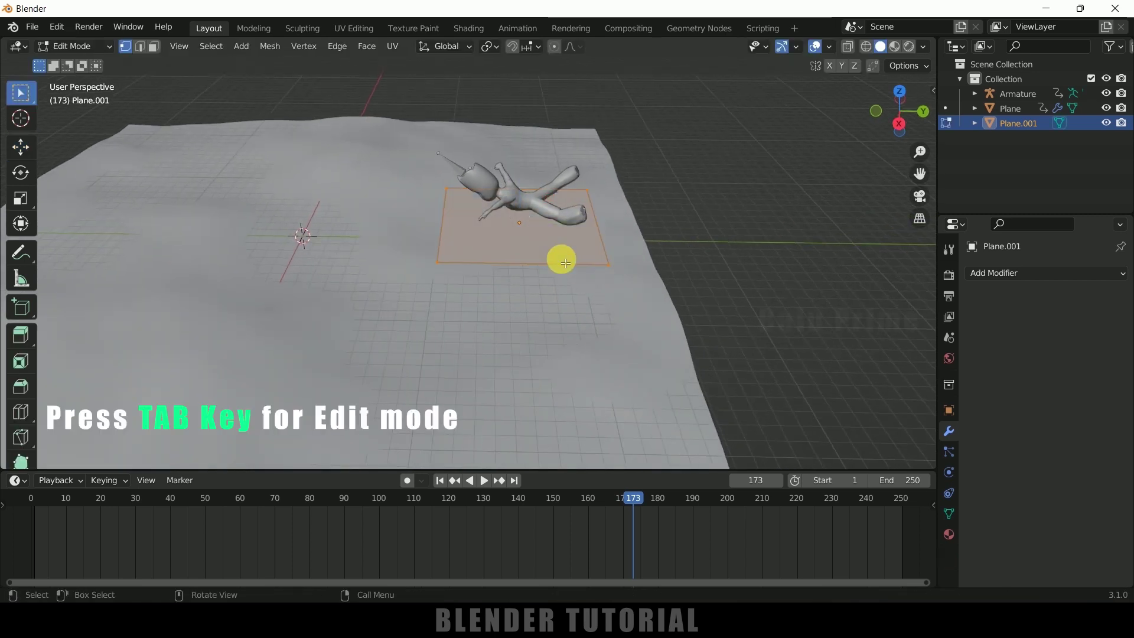
pyautogui.rightClick(480, 224)
pyautogui.click(481, 224)
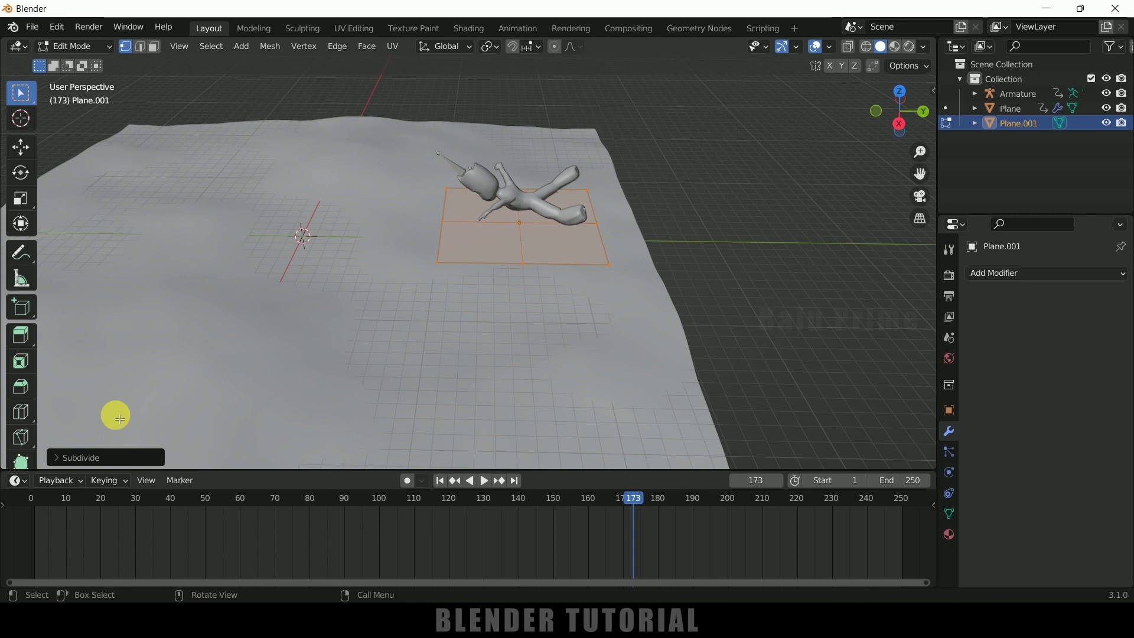
pyautogui.click(59, 457)
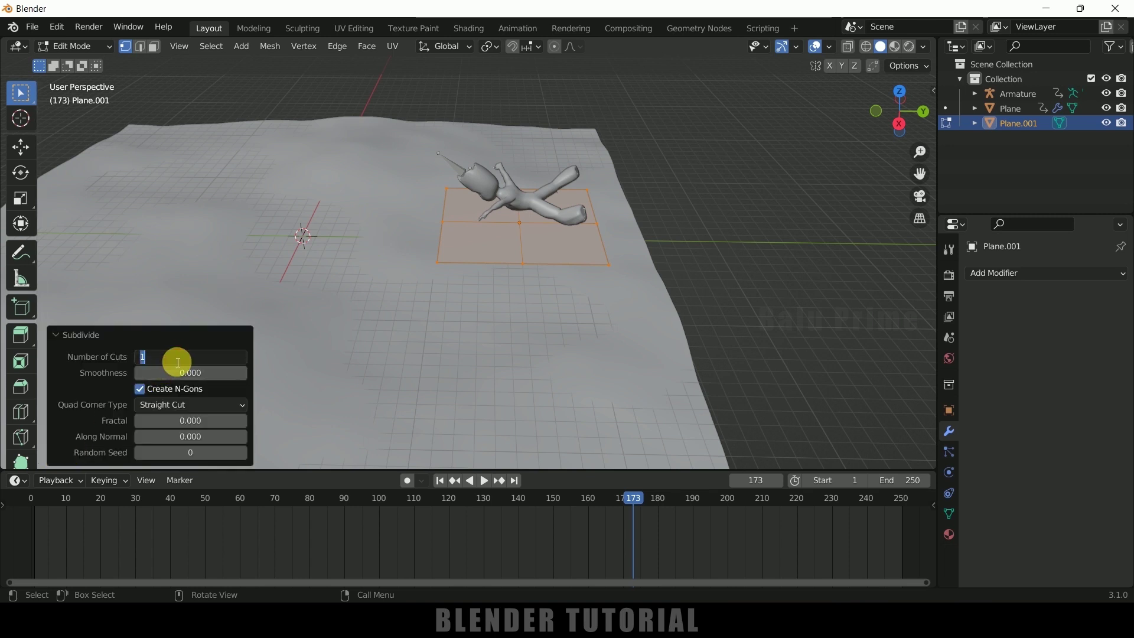
pyautogui.press('Return')
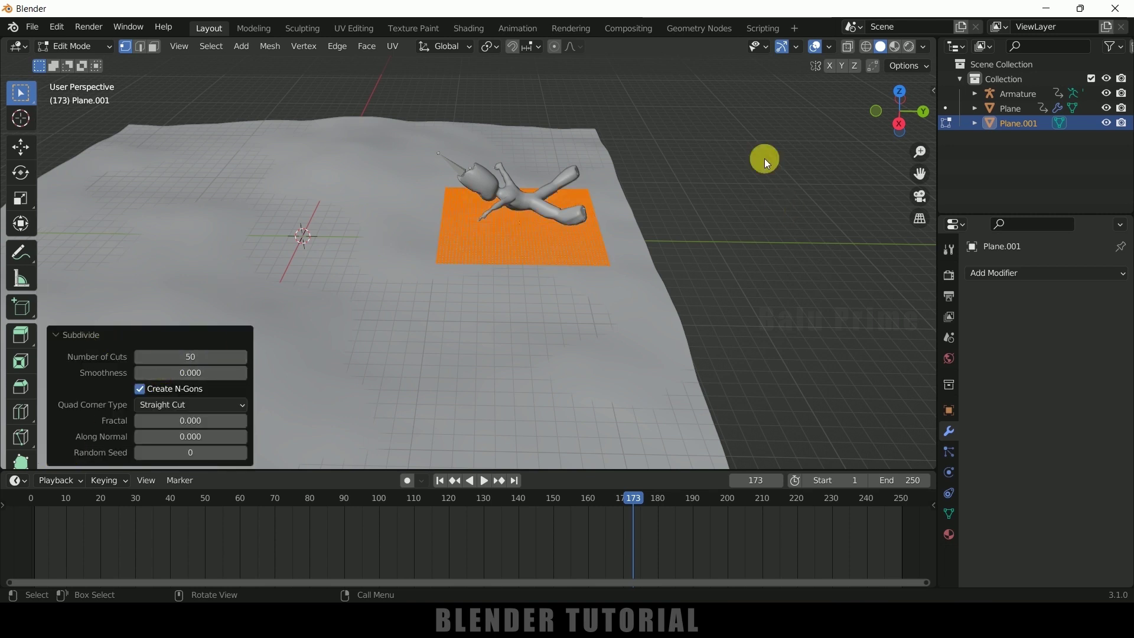
pyautogui.click(747, 182)
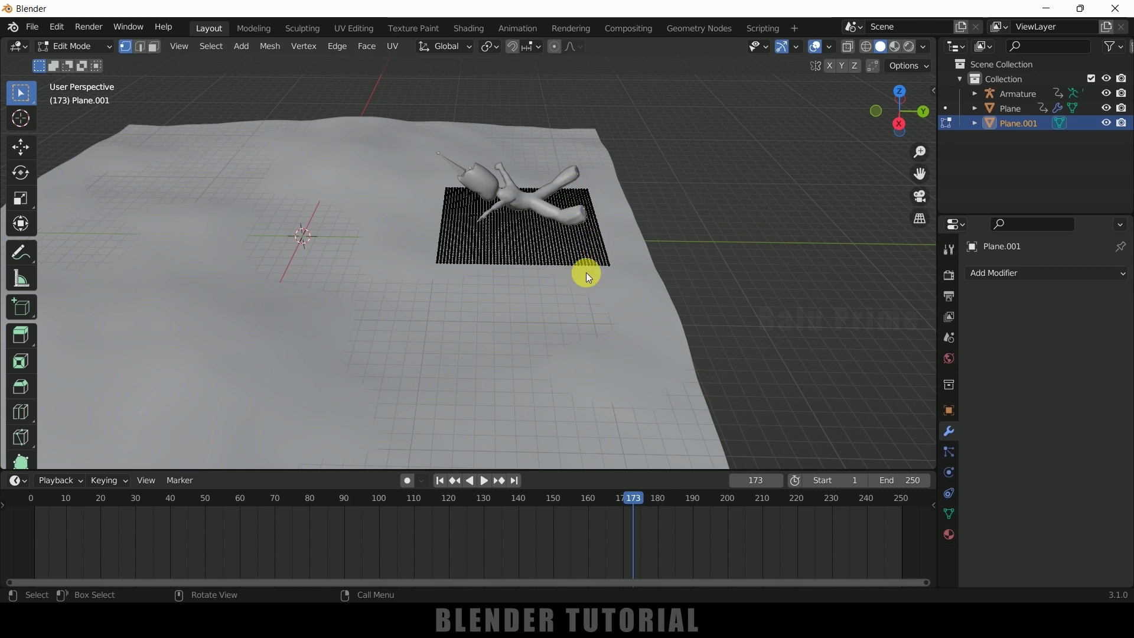
# - Assign all vertices of the small plane to a new vertex group named pin and return to Object Mode
pyautogui.press('a')
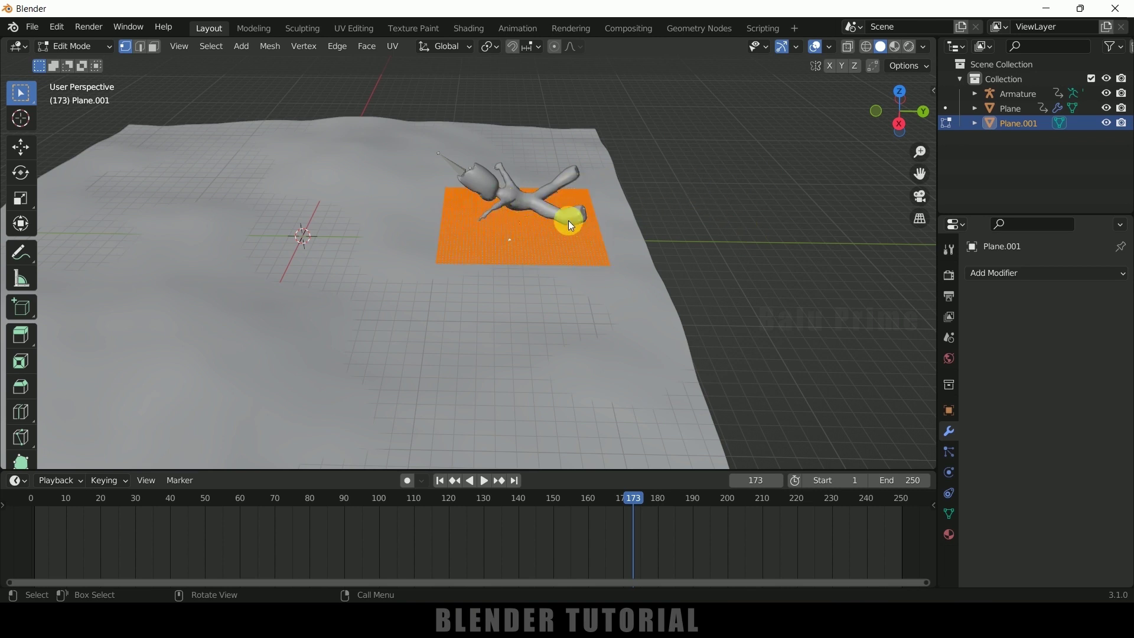
pyautogui.click(948, 511)
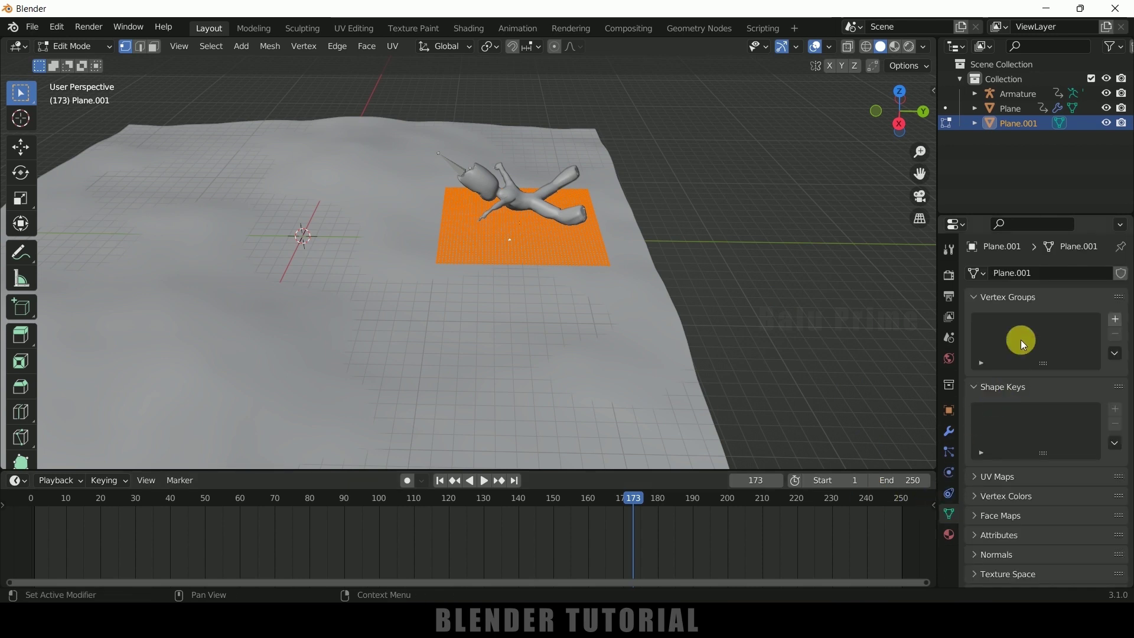
pyautogui.click(1115, 319)
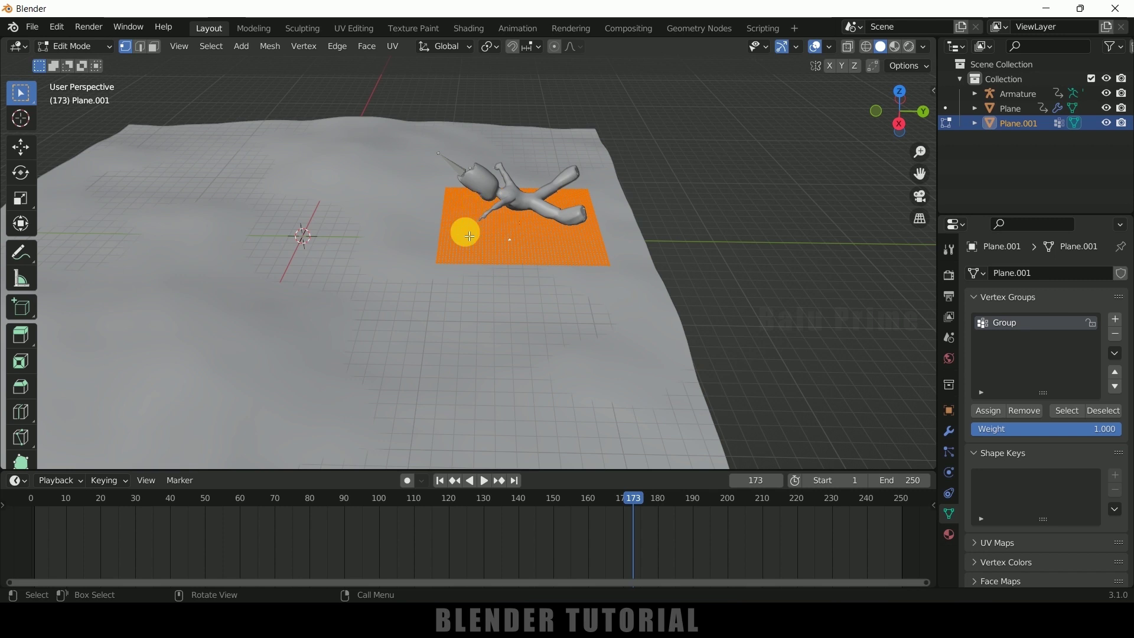
pyautogui.doubleClick(1045, 325)
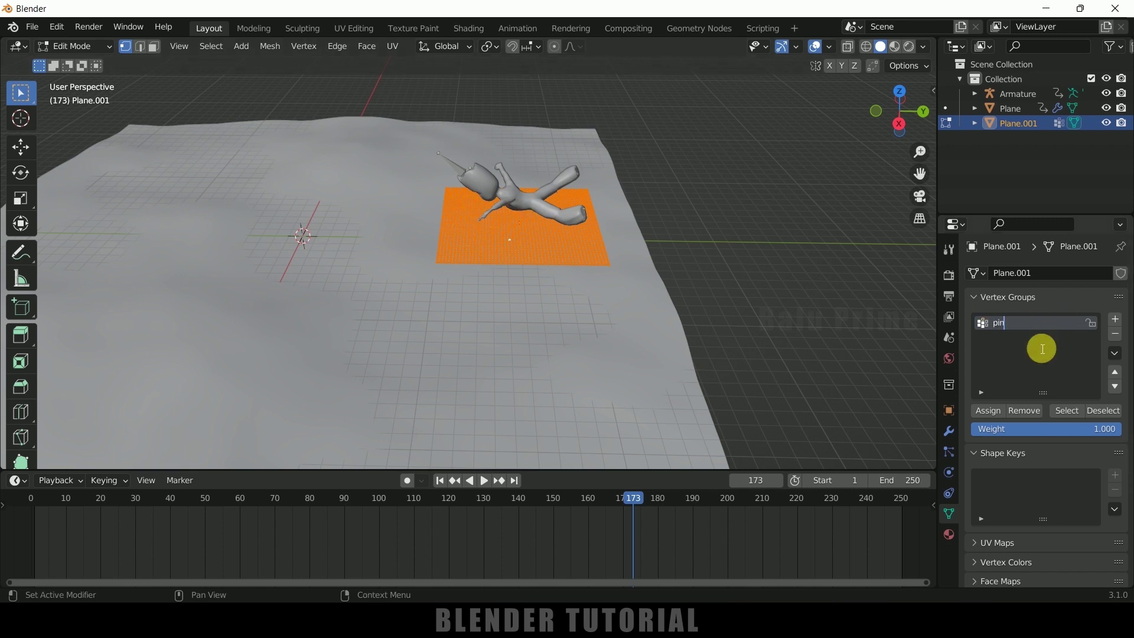
pyautogui.click(987, 411)
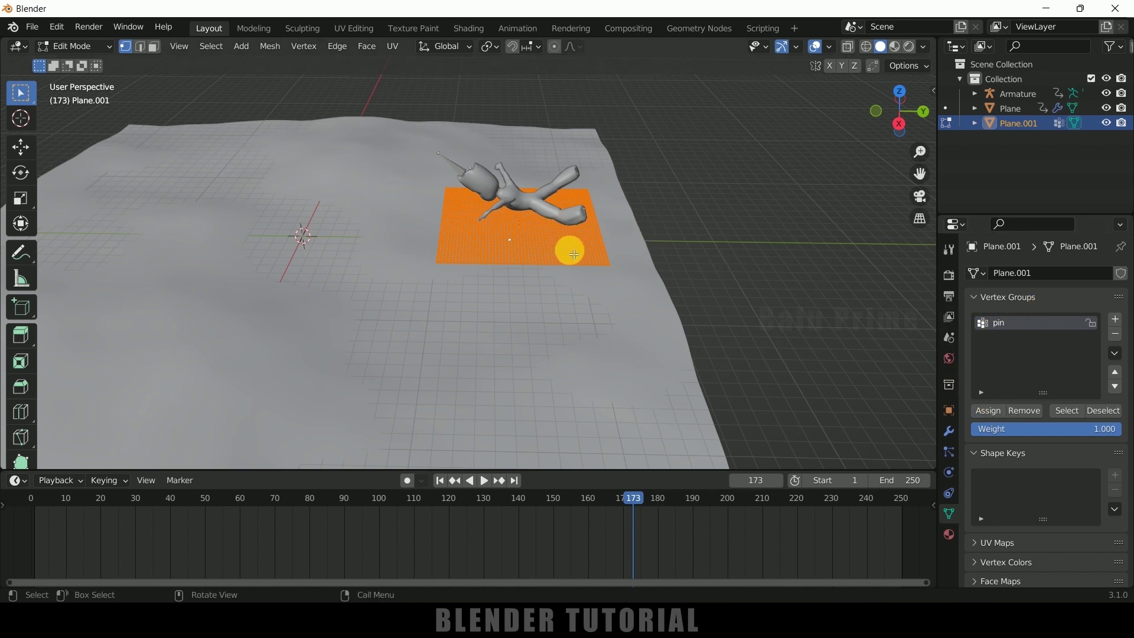
pyautogui.press('Tab')
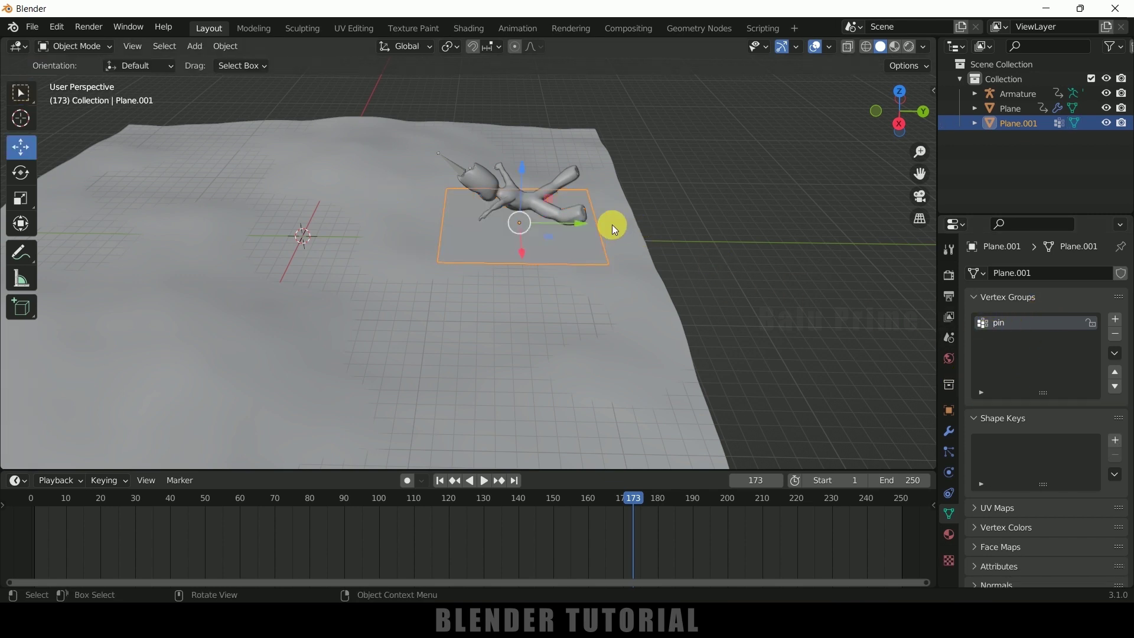
# - Add a Shrinkwrap modifier to the small plane using Nearest Surface Point, with the ocean plane as target
pyautogui.click(685, 214)
pyautogui.click(576, 251)
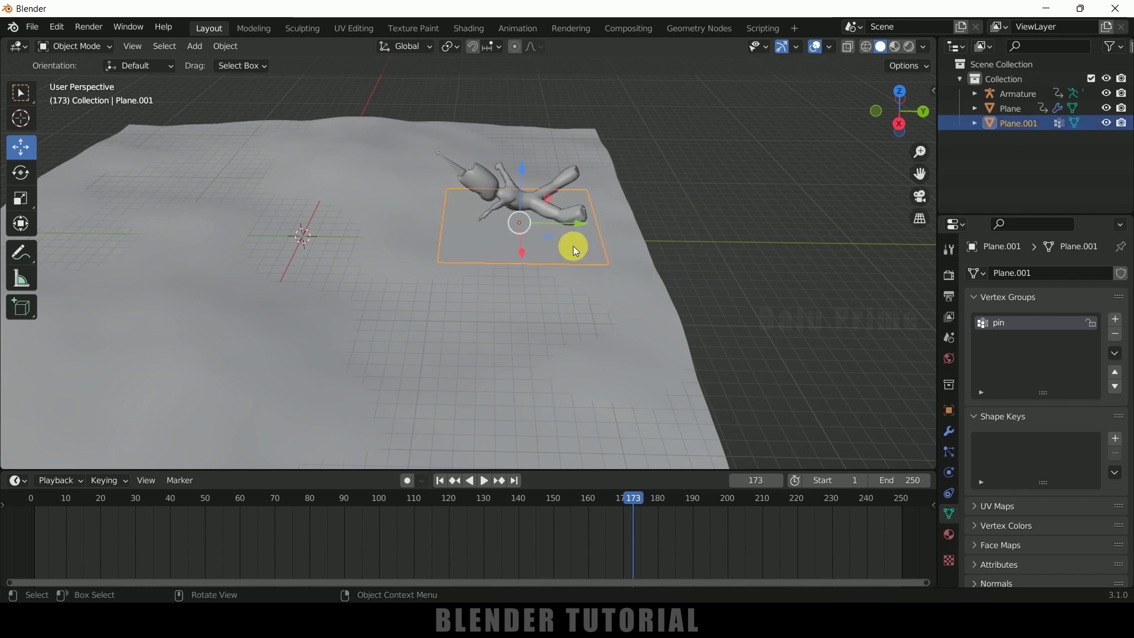
pyautogui.click(948, 431)
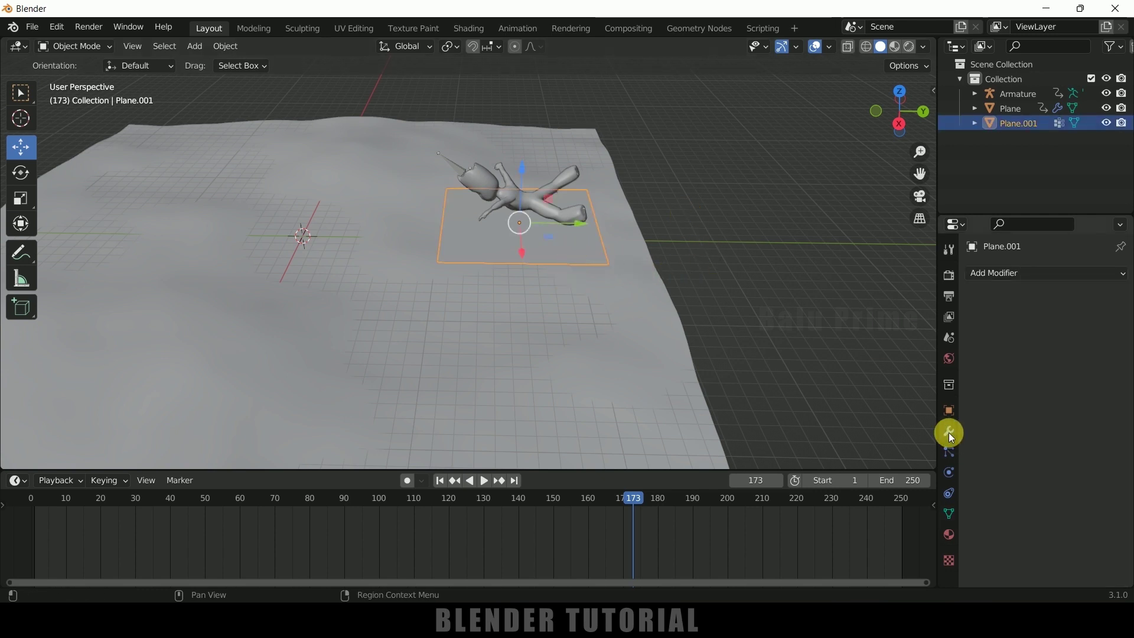
pyautogui.click(1013, 274)
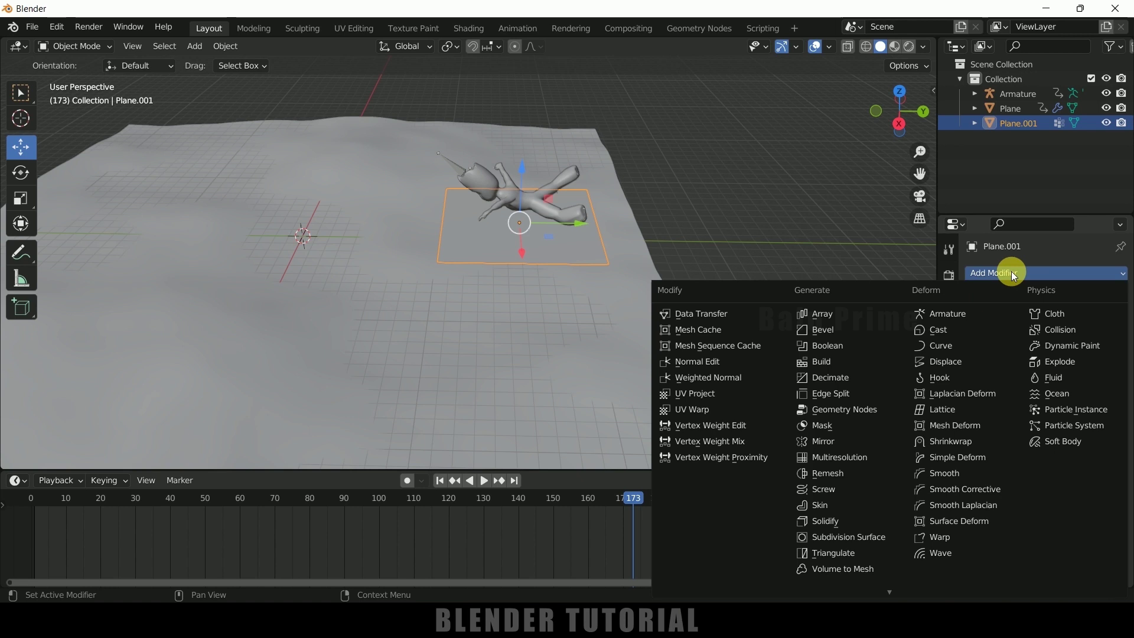
pyautogui.click(955, 444)
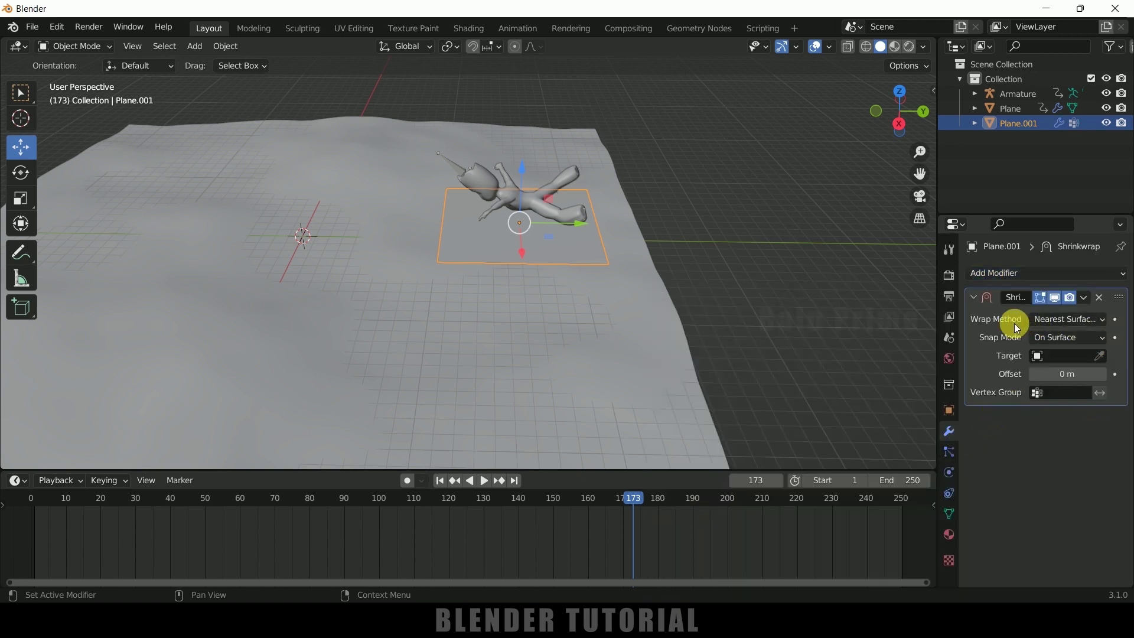
pyautogui.click(1050, 321)
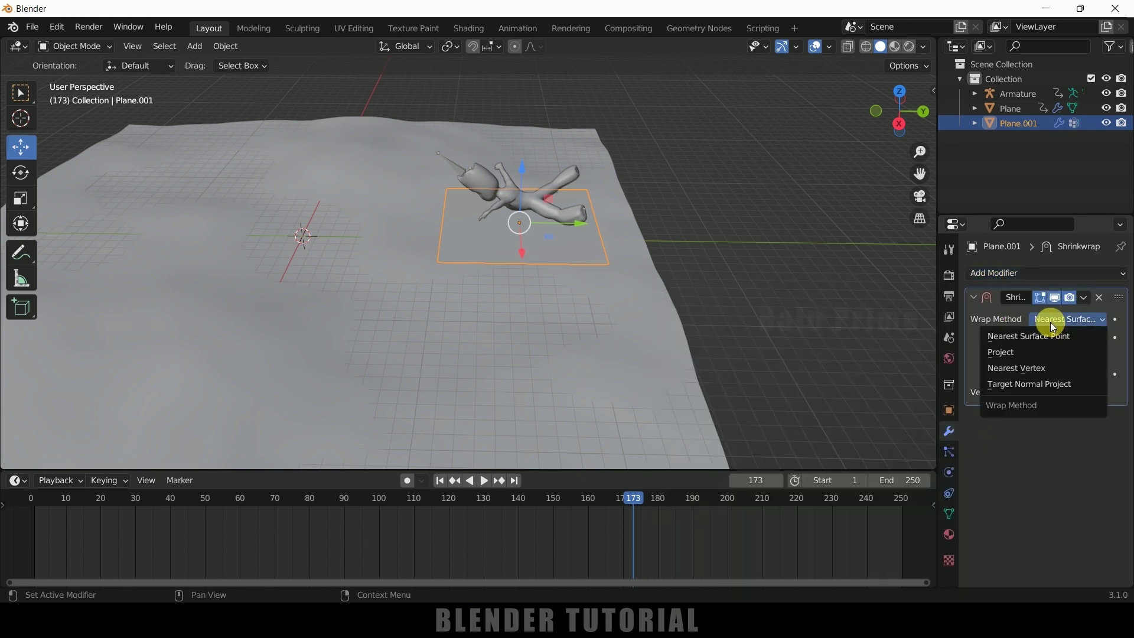
pyautogui.click(1024, 338)
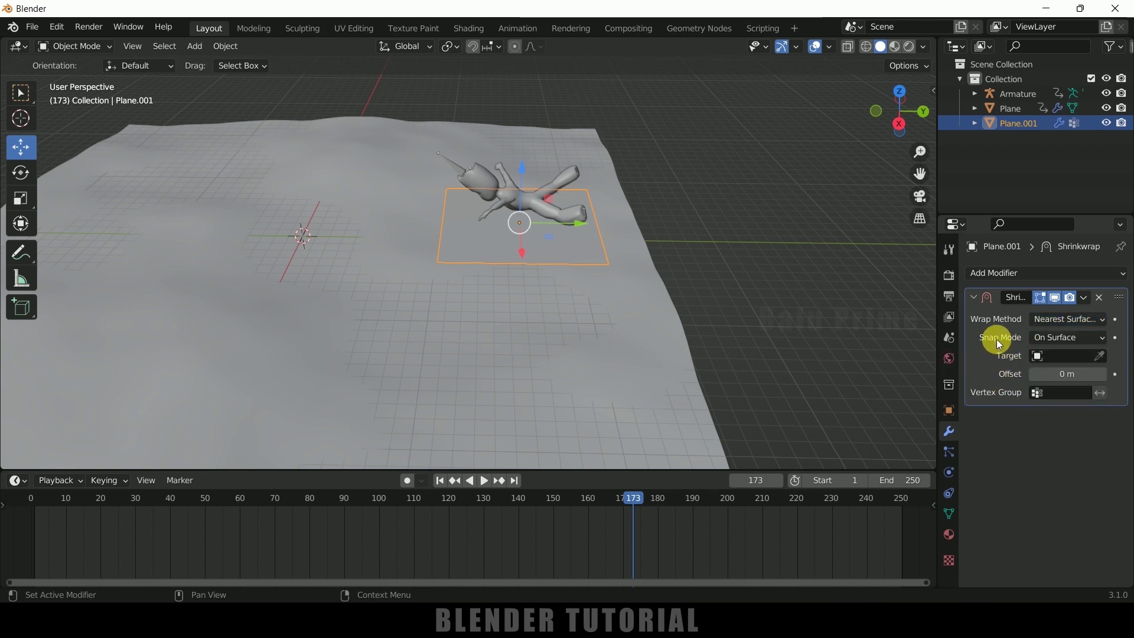
pyautogui.click(1100, 356)
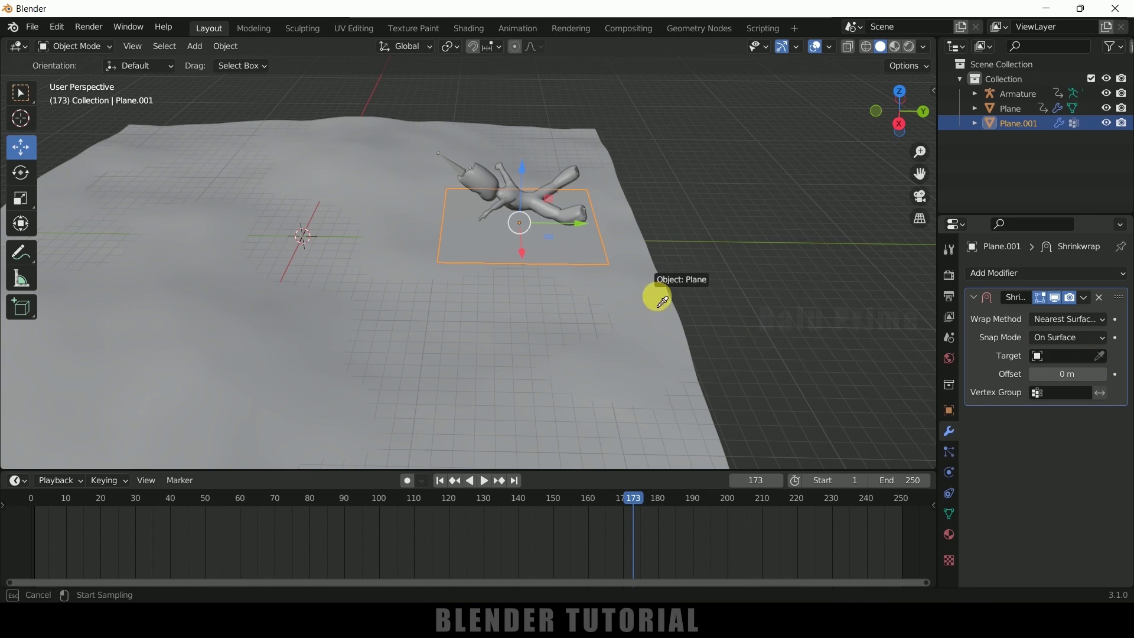
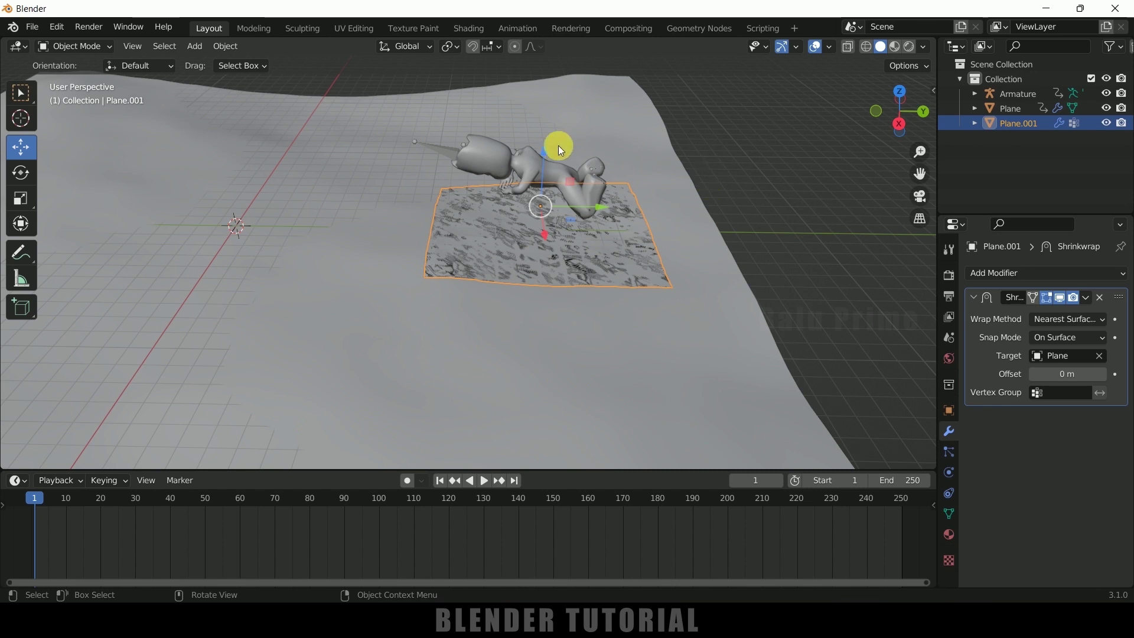
# - Select the character's armature, place the 3D cursor on its torso and set the armature's origin to the cursor
pyautogui.click(441, 146)
pyautogui.moveTo(458, 264); pyautogui.dragTo(449, 218, button='middle')
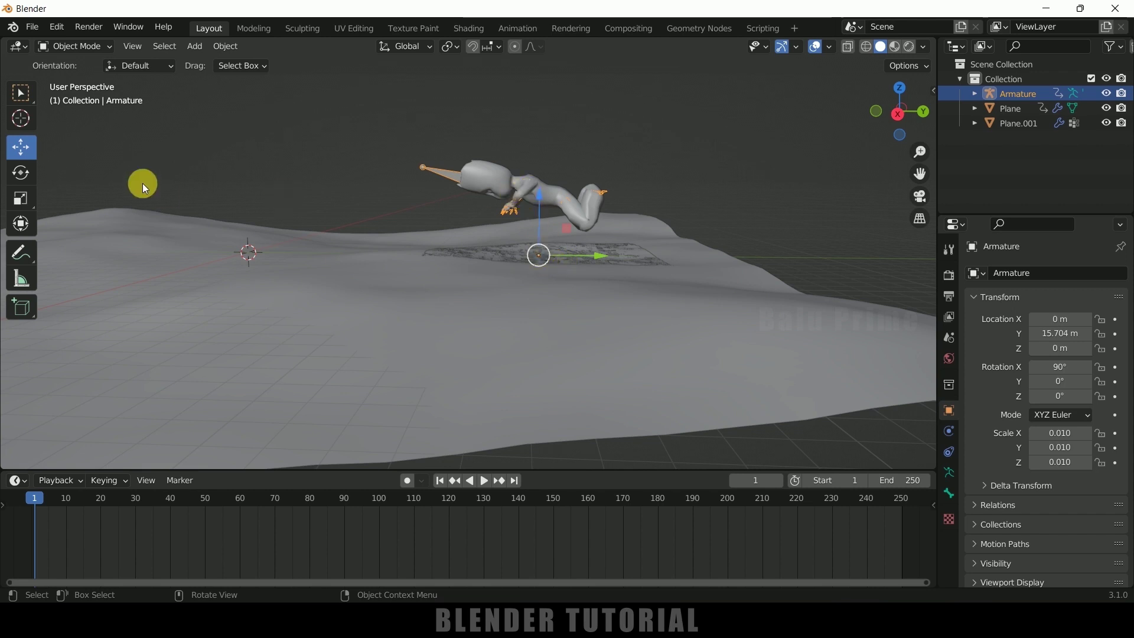
pyautogui.click(21, 119)
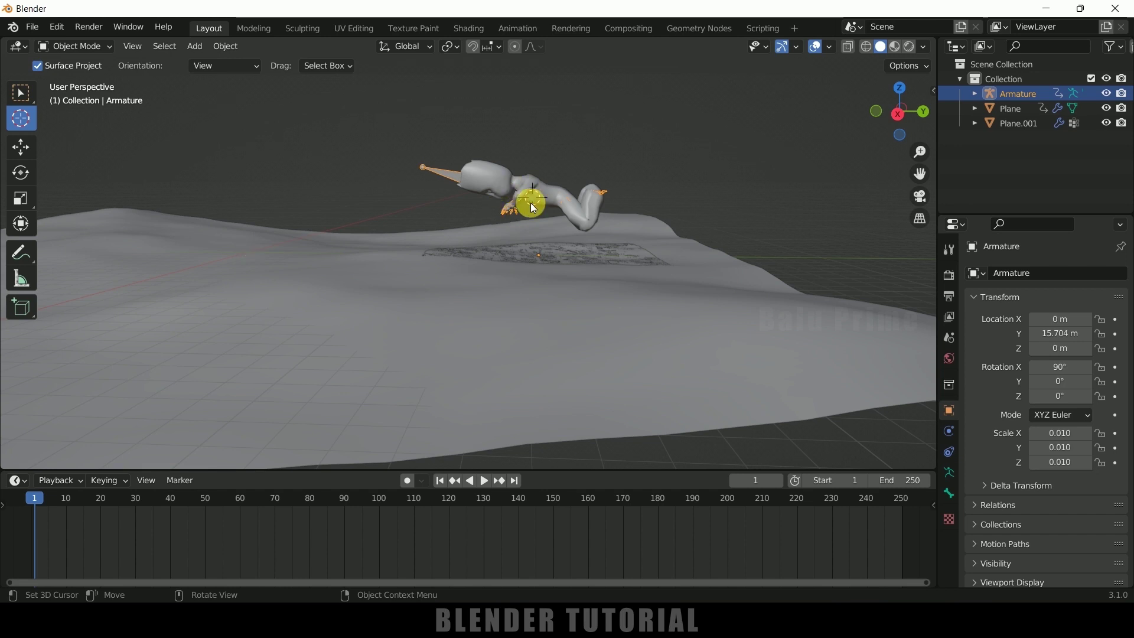
pyautogui.click(214, 46)
pyautogui.moveTo(274, 79)
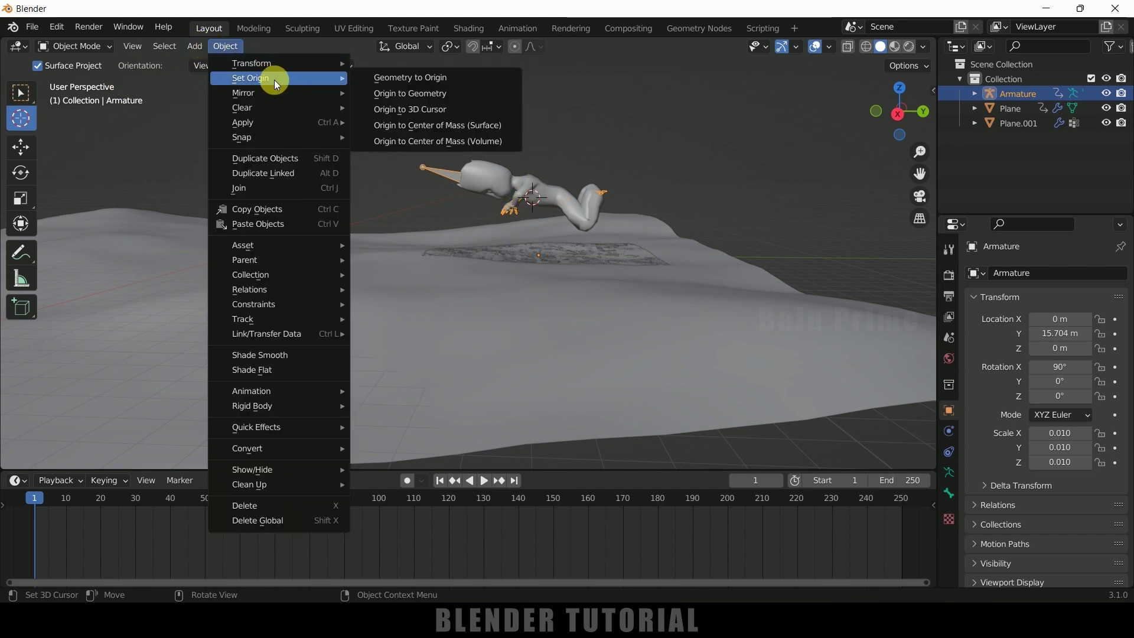
pyautogui.click(410, 108)
pyautogui.moveTo(566, 257); pyautogui.dragTo(563, 228, button='middle')
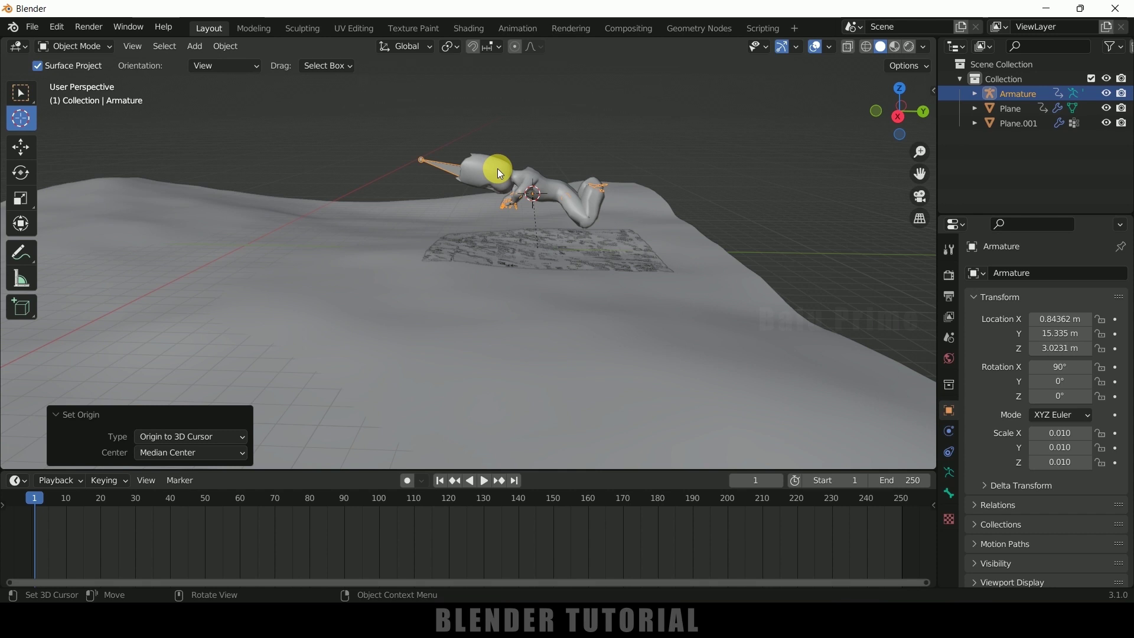
# - Reposition the 3D cursor on the character's upper body in side view and set the armature's origin to it again
pyautogui.press('KP_3')
pyautogui.scroll(2, 498, 207)
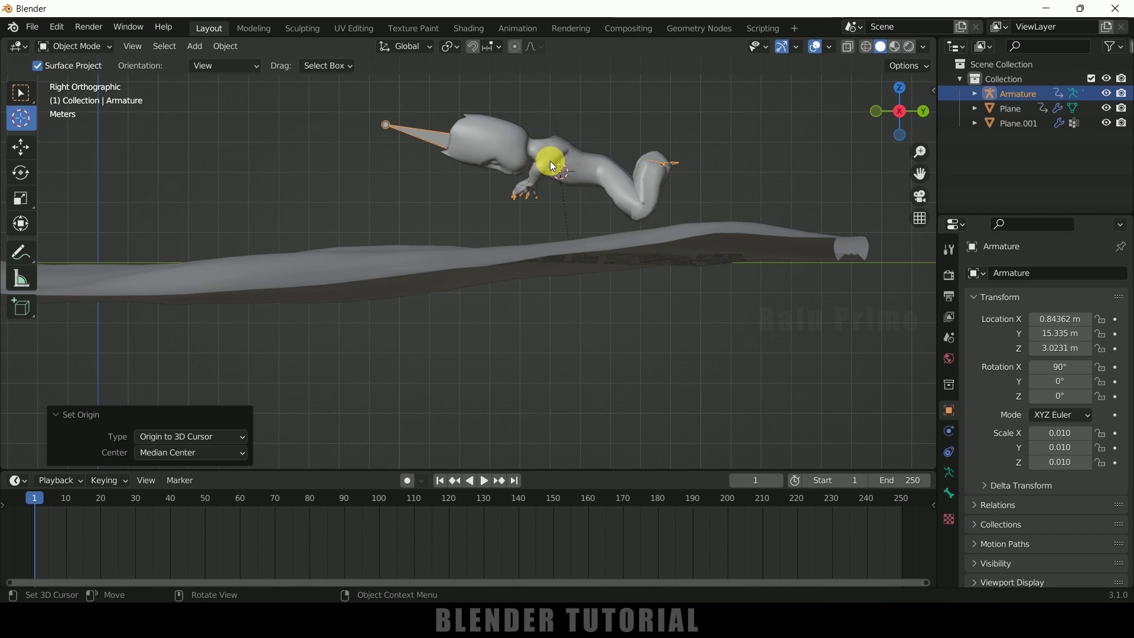
pyautogui.moveTo(58, 186); pyautogui.dragTo(106, 159, button='middle')
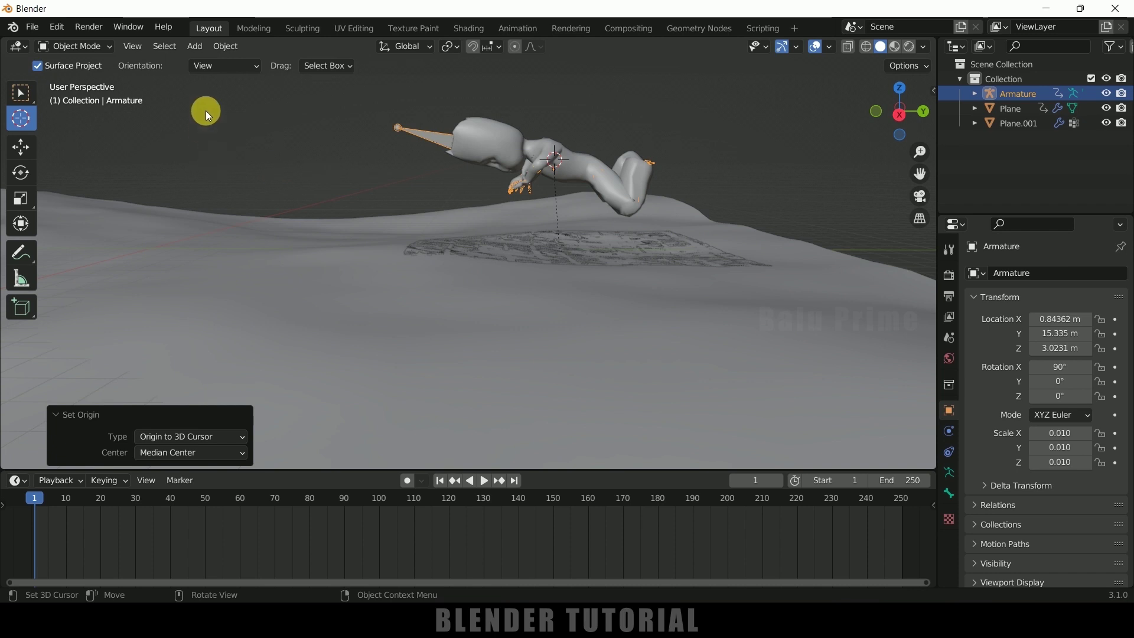
pyautogui.click(224, 48)
pyautogui.click(237, 78)
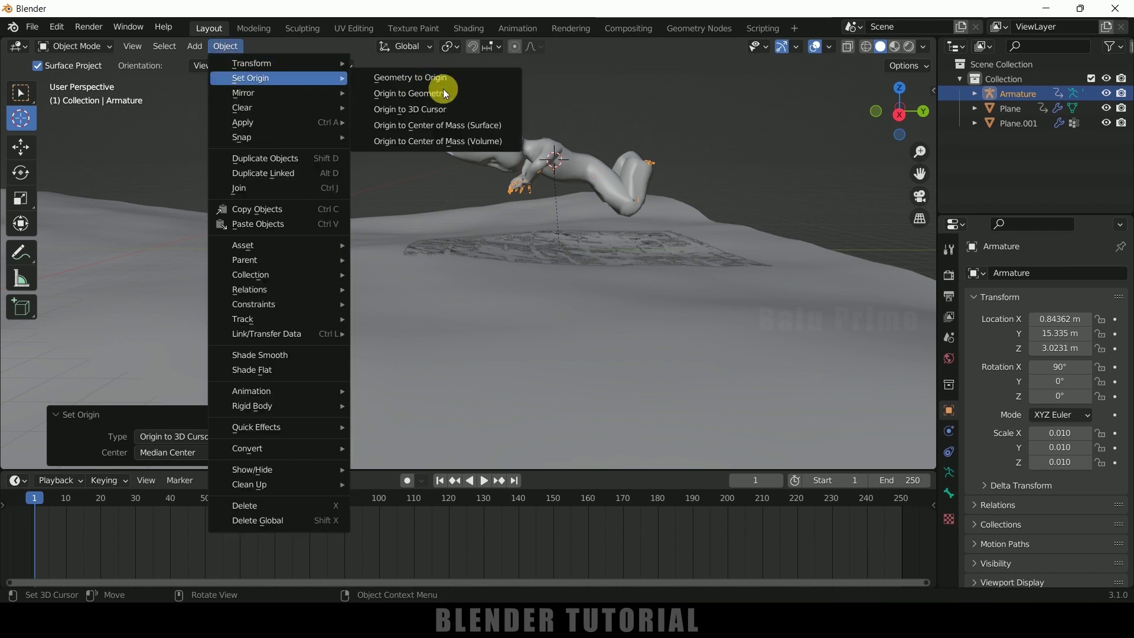
pyautogui.click(418, 110)
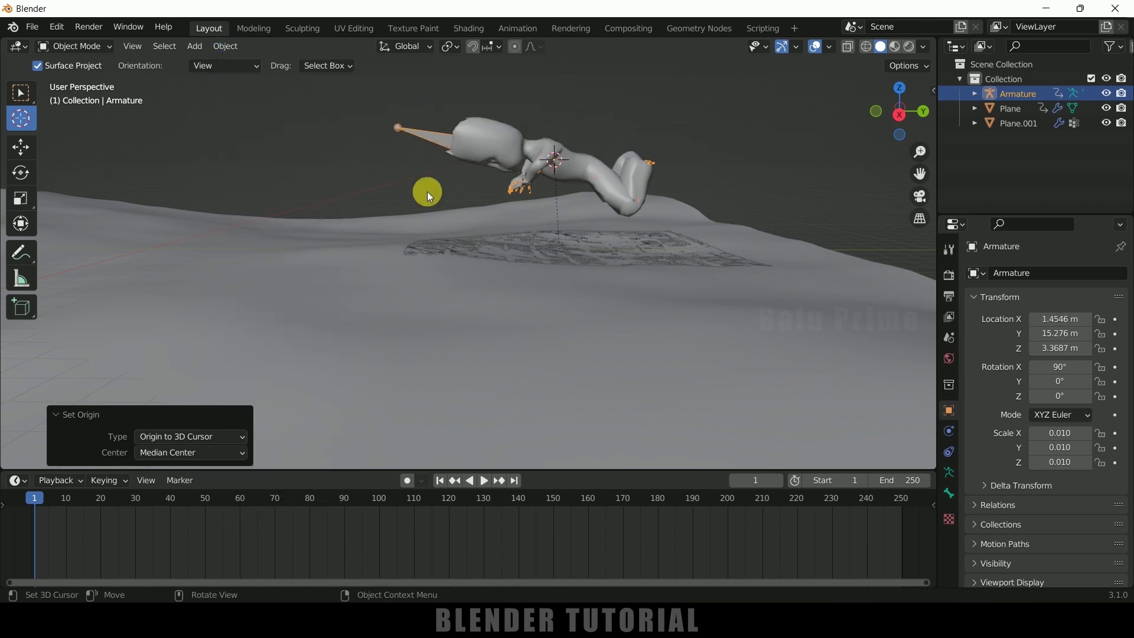
pyautogui.click(21, 147)
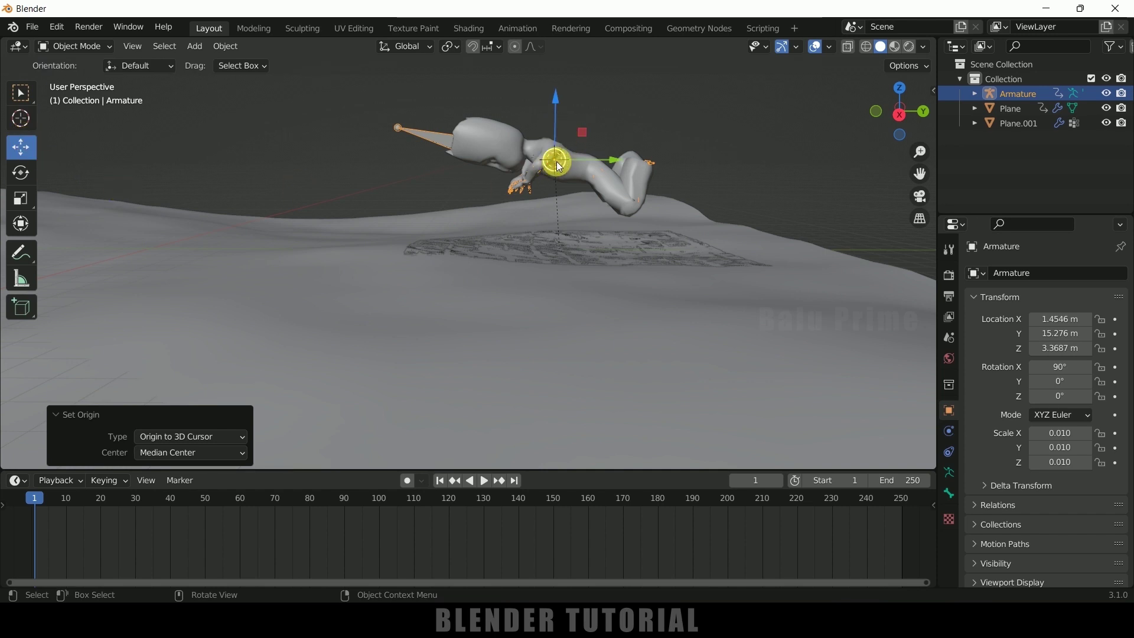
# - Add a Copy Location constraint to the armature, targeting the small plane and its pin vertex group
pyautogui.moveTo(552, 171); pyautogui.dragTo(538, 280, button='middle')
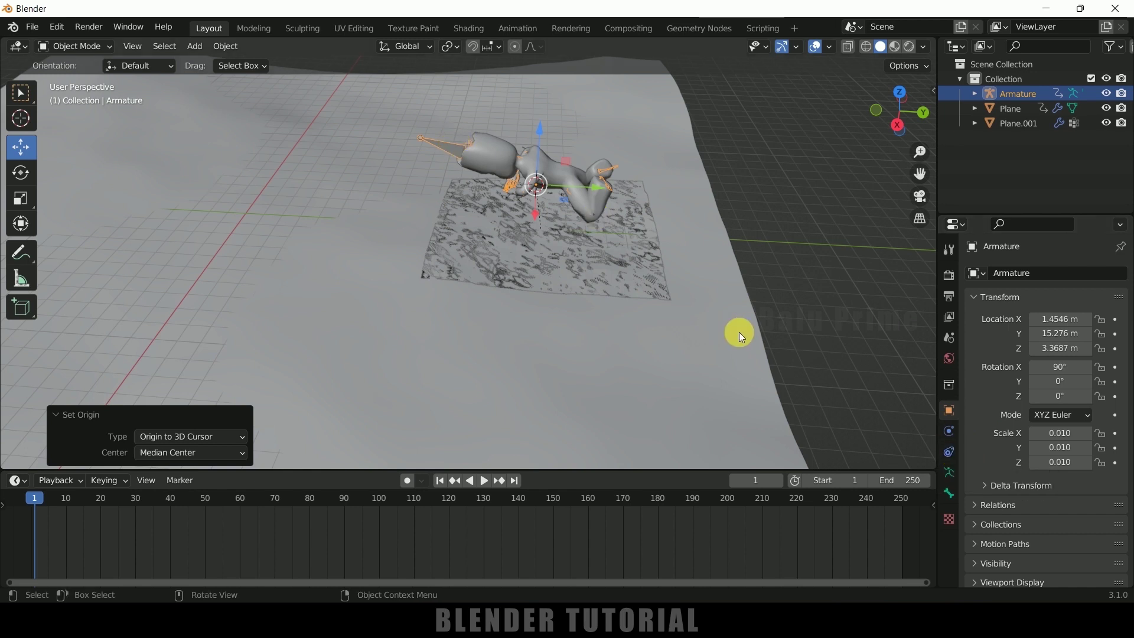
pyautogui.click(949, 452)
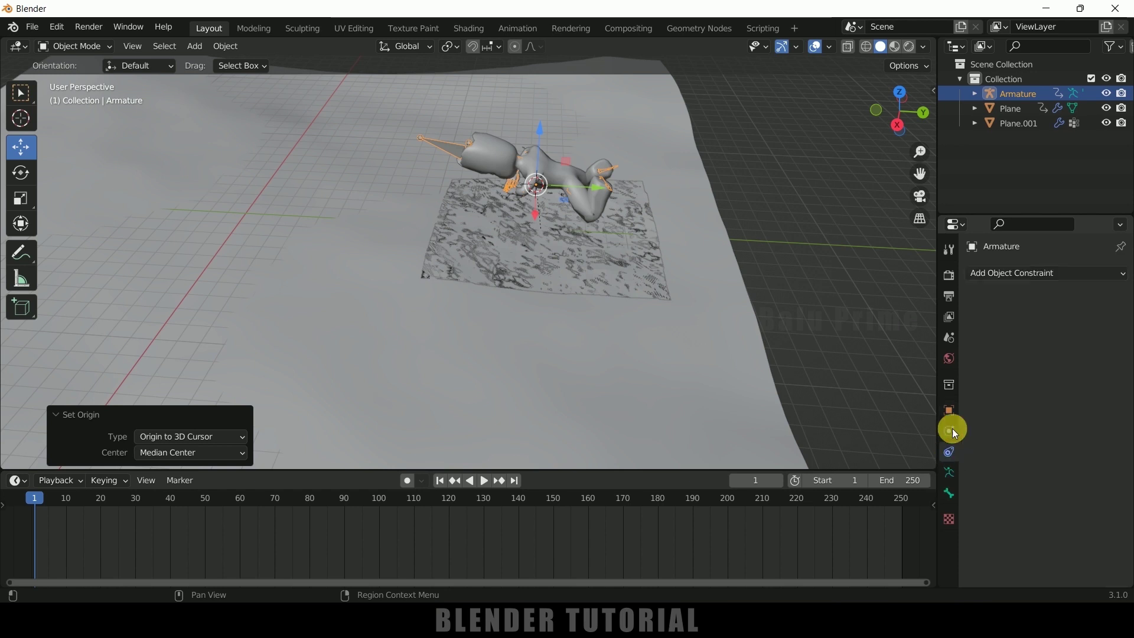
pyautogui.click(1002, 275)
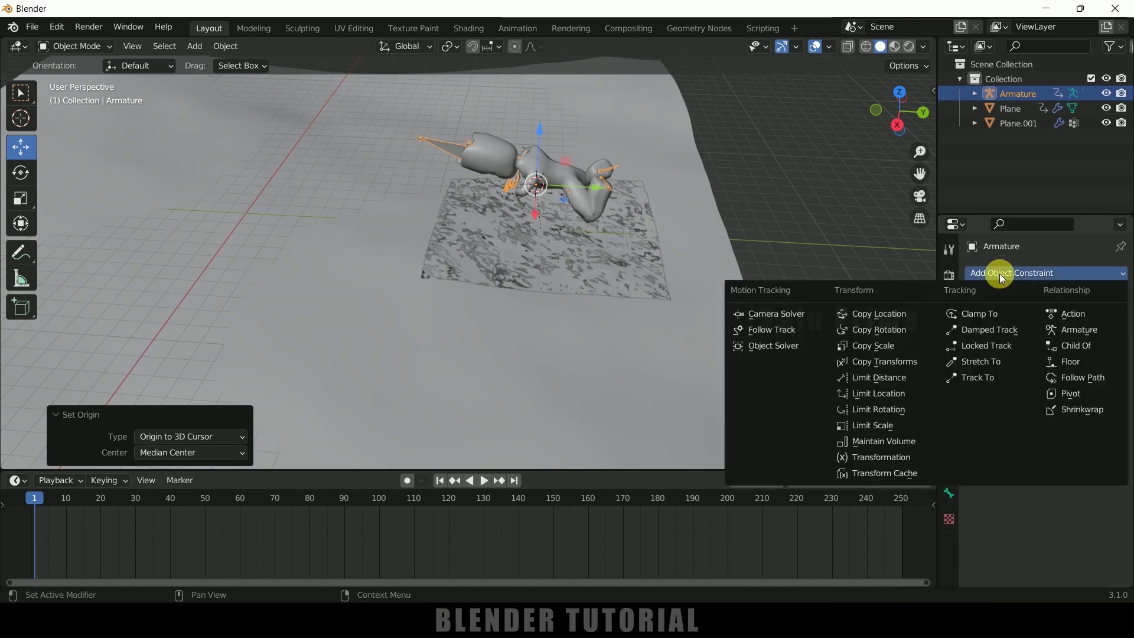
pyautogui.click(877, 316)
pyautogui.click(1093, 322)
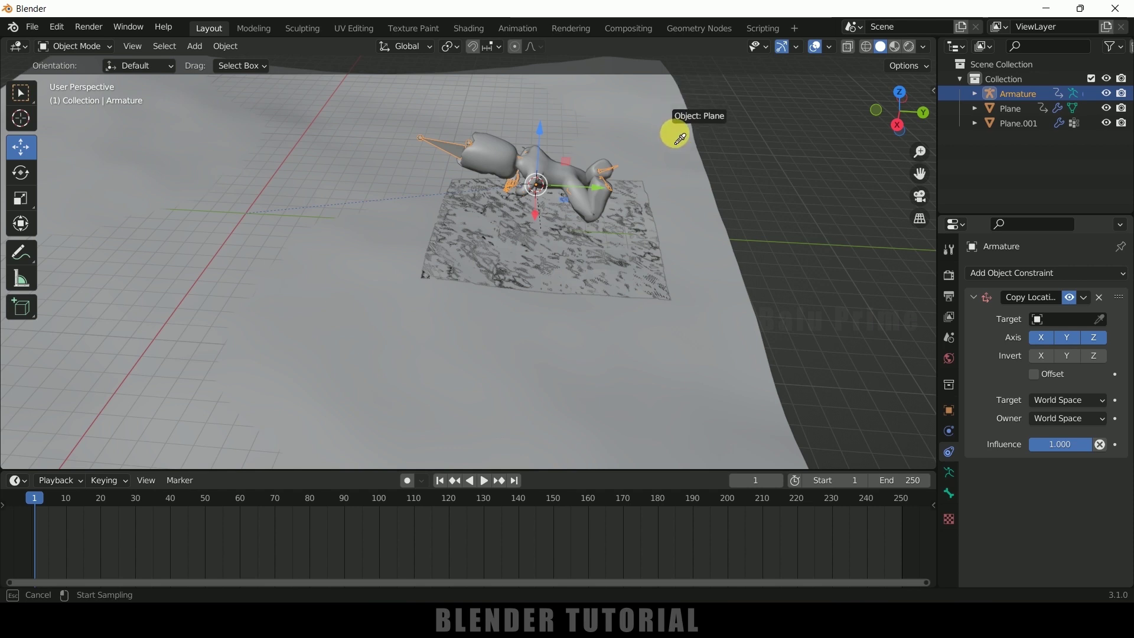
pyautogui.click(558, 264)
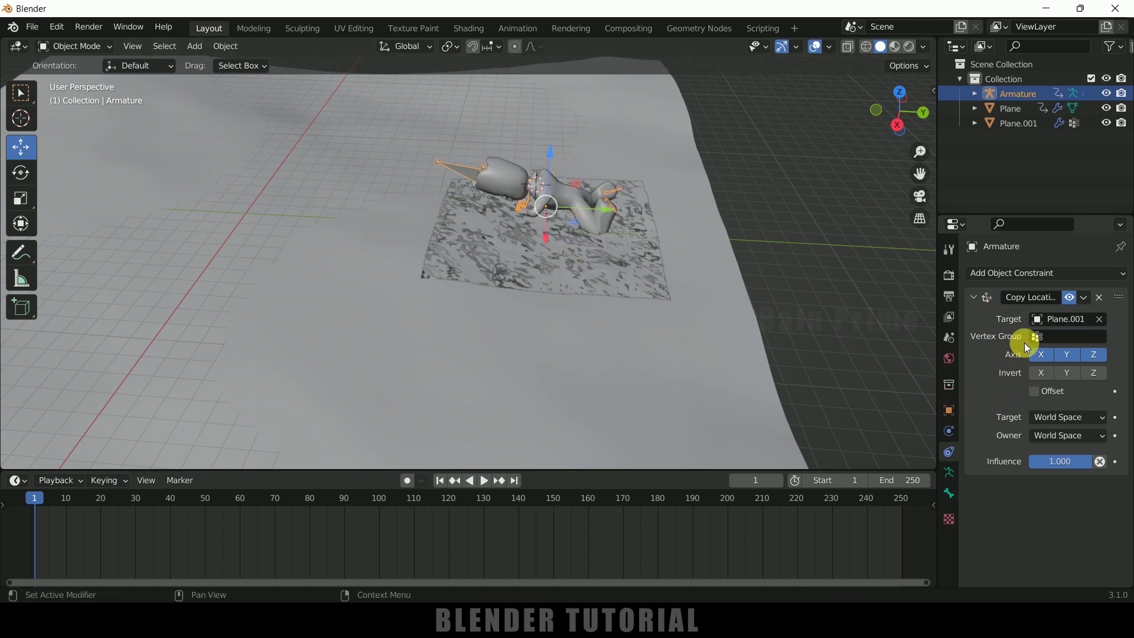
pyautogui.click(1071, 338)
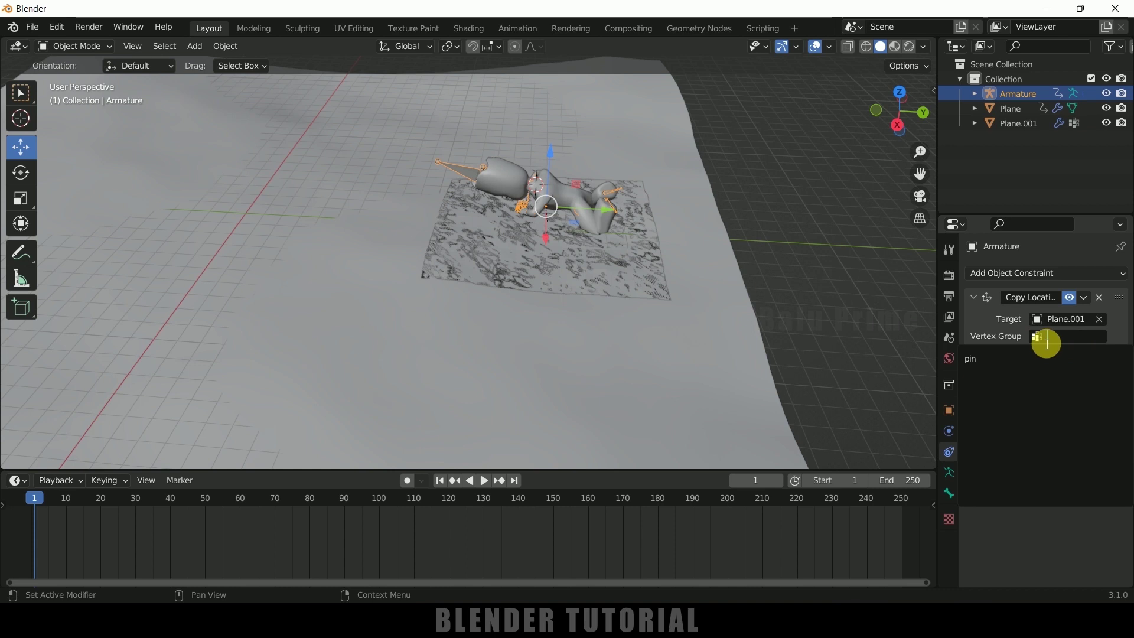
pyautogui.click(999, 360)
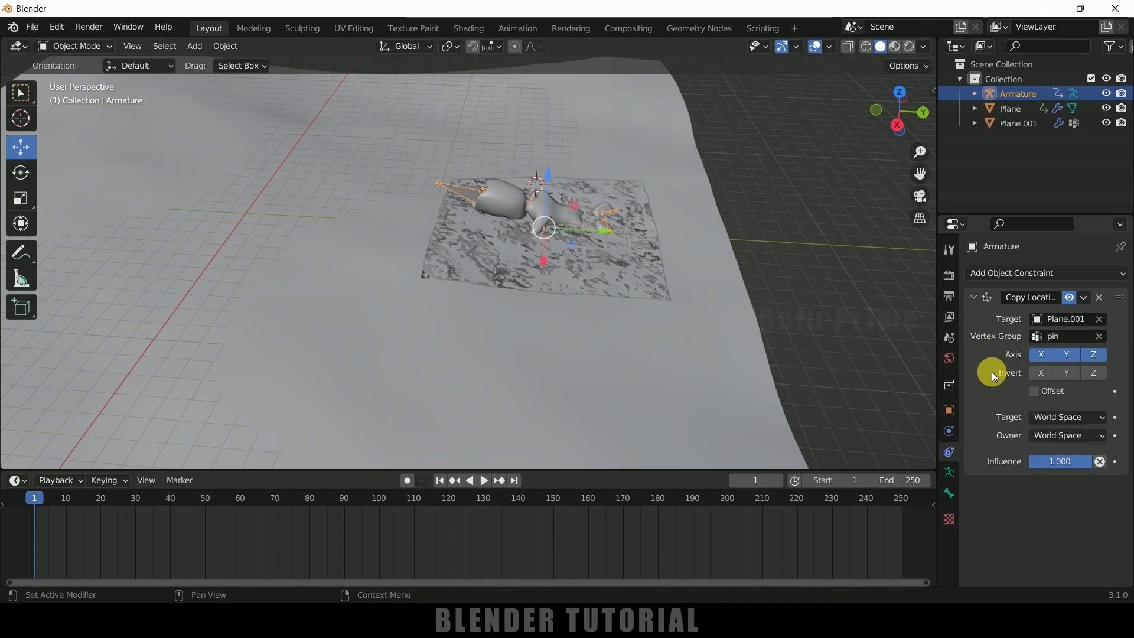
# - Move the small plane about 2.33 m along Y toward the ocean's edge and insert a location keyframe at frame 1
pyautogui.moveTo(703, 281); pyautogui.dragTo(653, 238, button='middle')
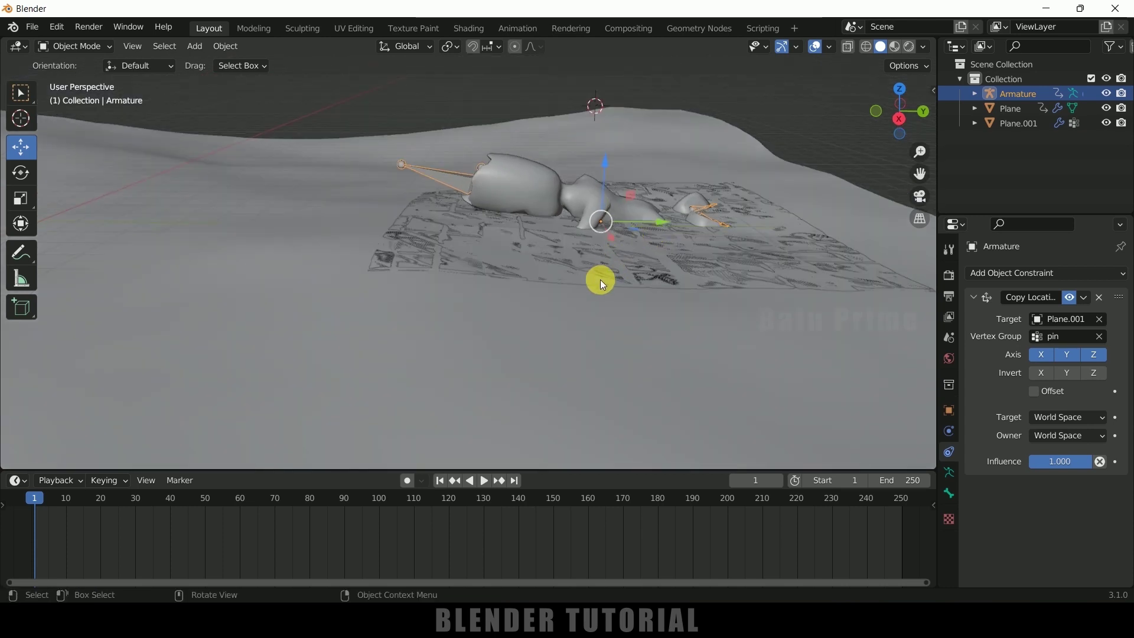
pyautogui.moveTo(602, 285); pyautogui.dragTo(628, 249, button='middle')
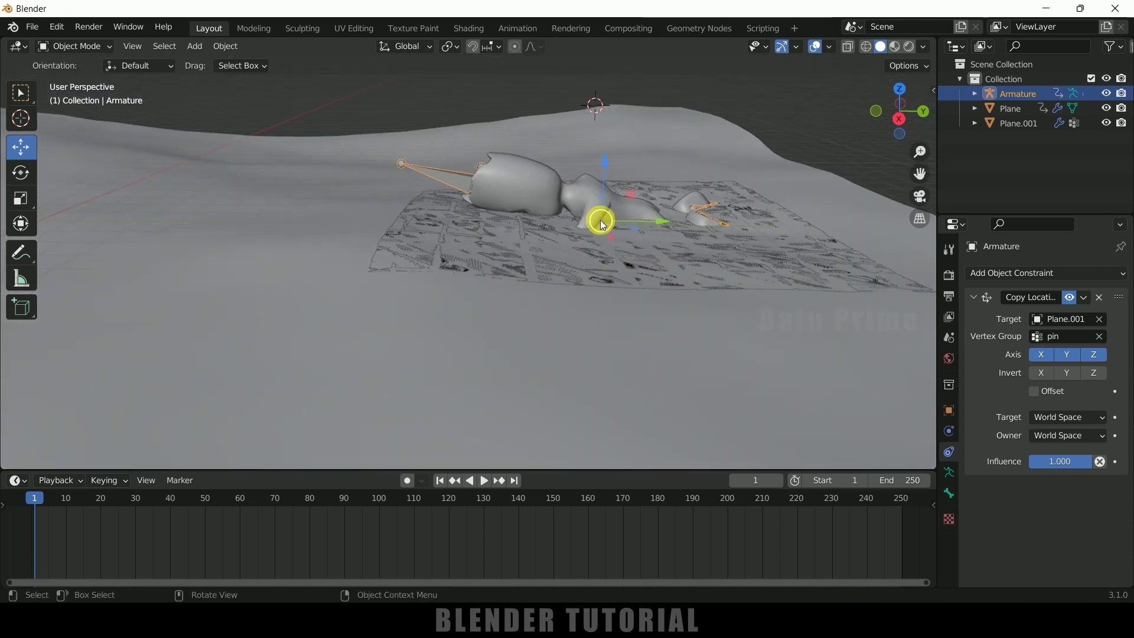
pyautogui.moveTo(554, 261); pyautogui.dragTo(529, 267, button='middle')
pyautogui.scroll(-5, 625, 337)
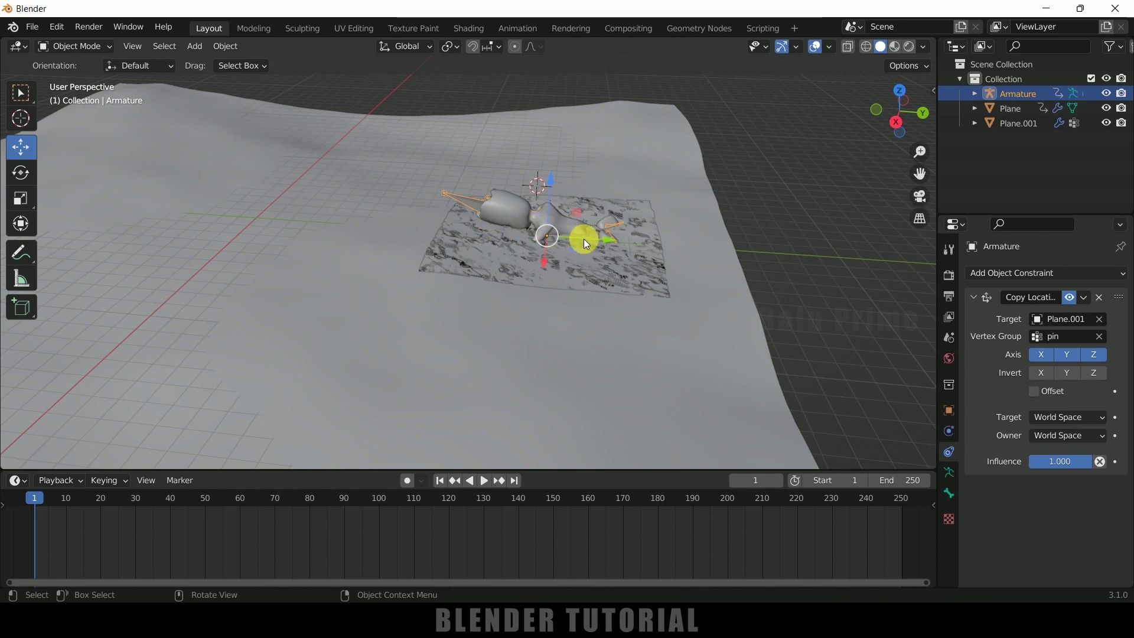
pyautogui.click(547, 288)
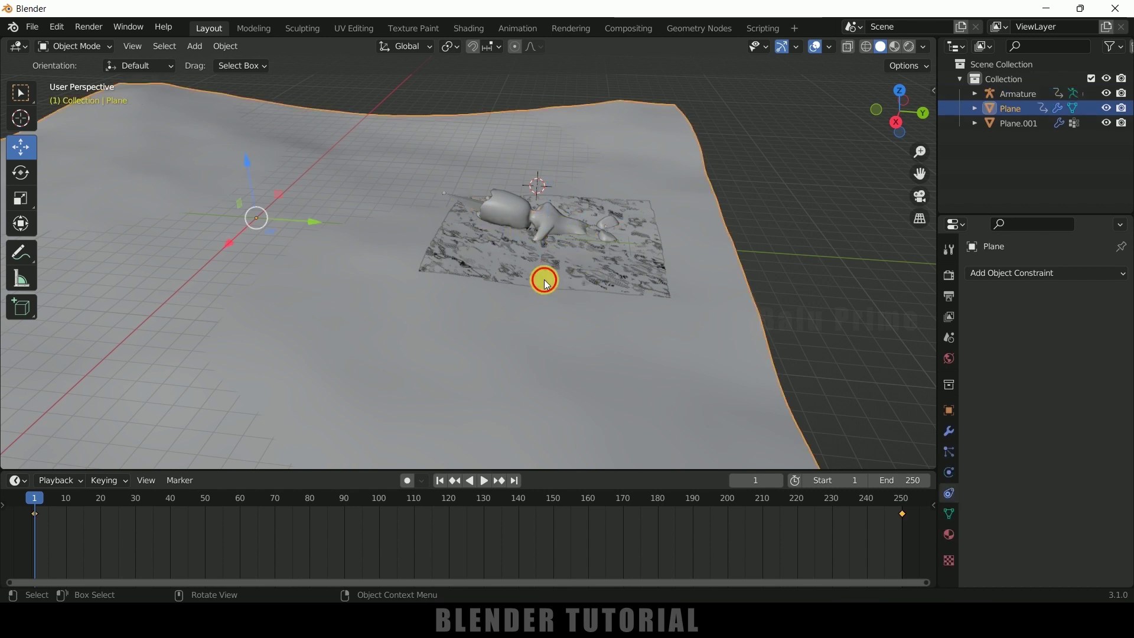
pyautogui.click(540, 278)
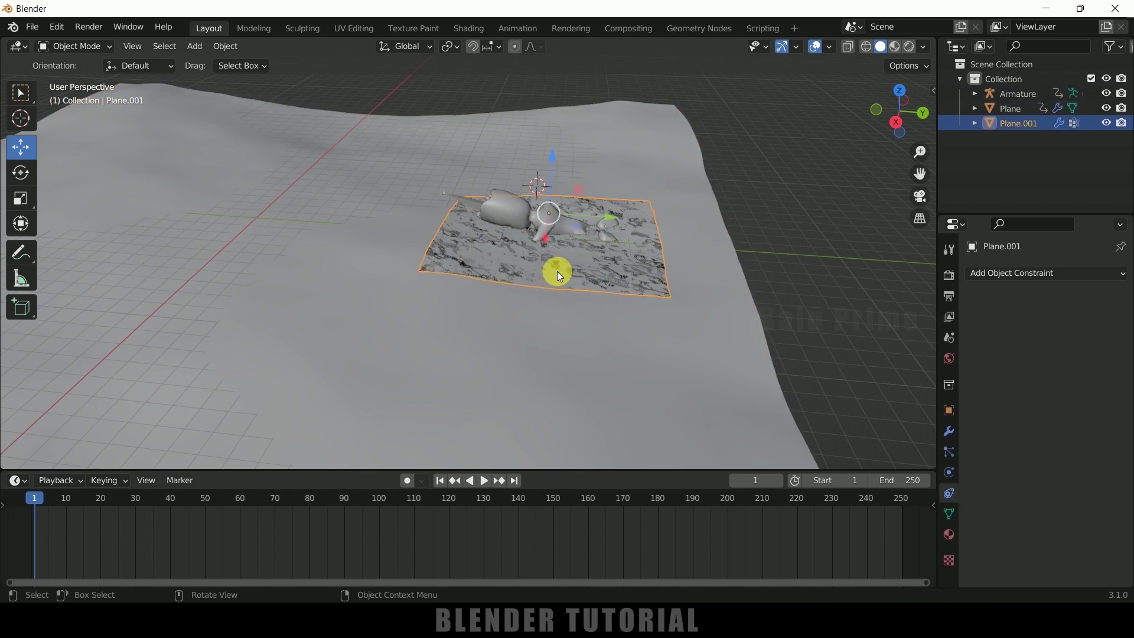
pyautogui.moveTo(563, 281); pyautogui.dragTo(583, 253, button='middle')
pyautogui.moveTo(571, 235); pyautogui.dragTo(603, 240)
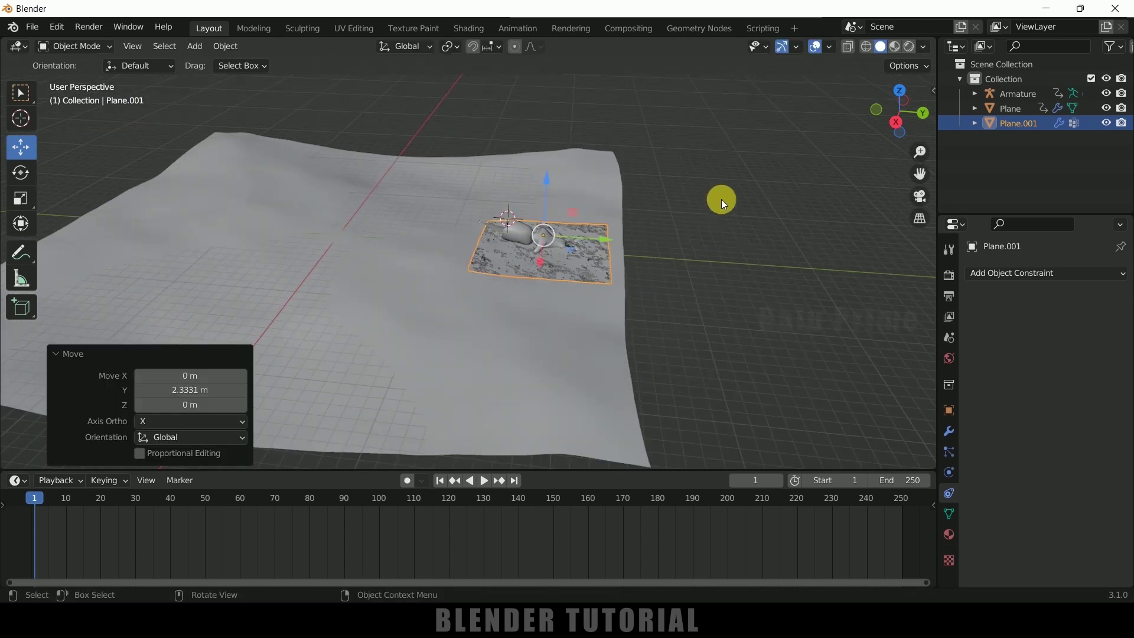
pyautogui.press('i')
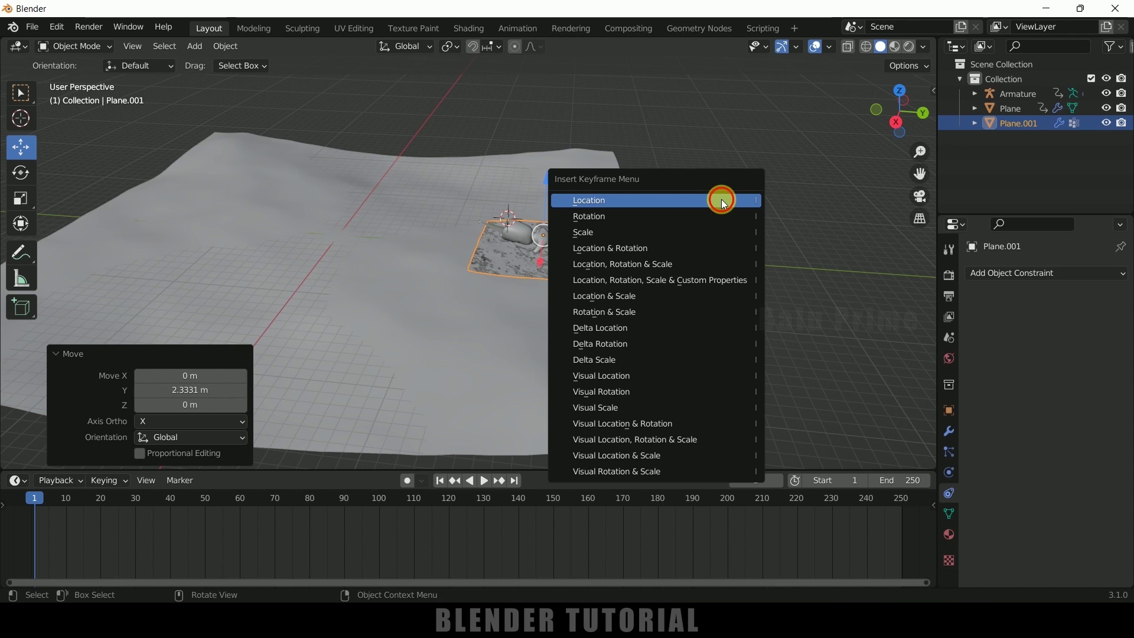
pyautogui.click(721, 200)
# - Insert a second location keyframe for the small plane at frame 12, keeping its position
pyautogui.moveTo(35, 491); pyautogui.dragTo(72, 501)
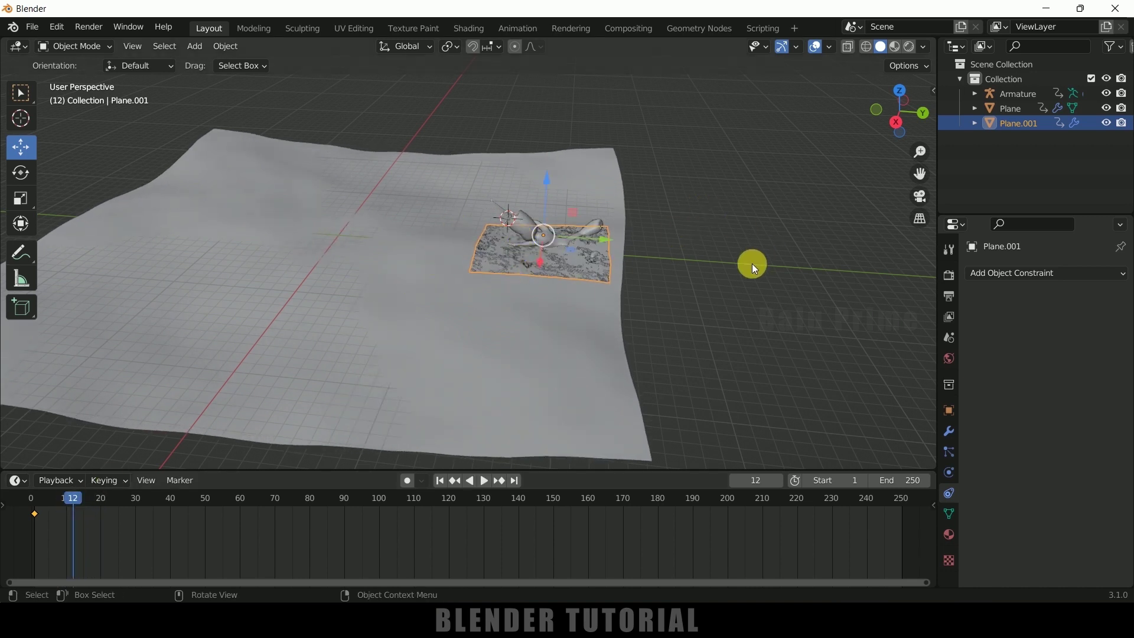
pyautogui.press('i')
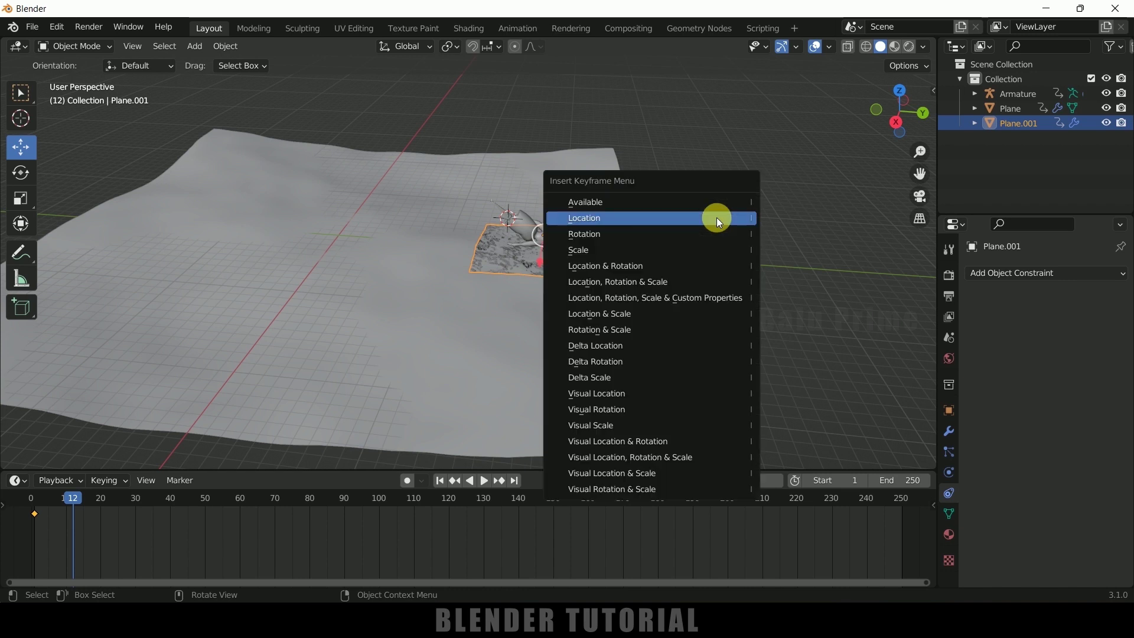
pyautogui.click(717, 217)
# - At frame 24, move the small plane about -5.85 m along Y across the ocean and insert a location keyframe
pyautogui.moveTo(73, 502); pyautogui.dragTo(115, 502)
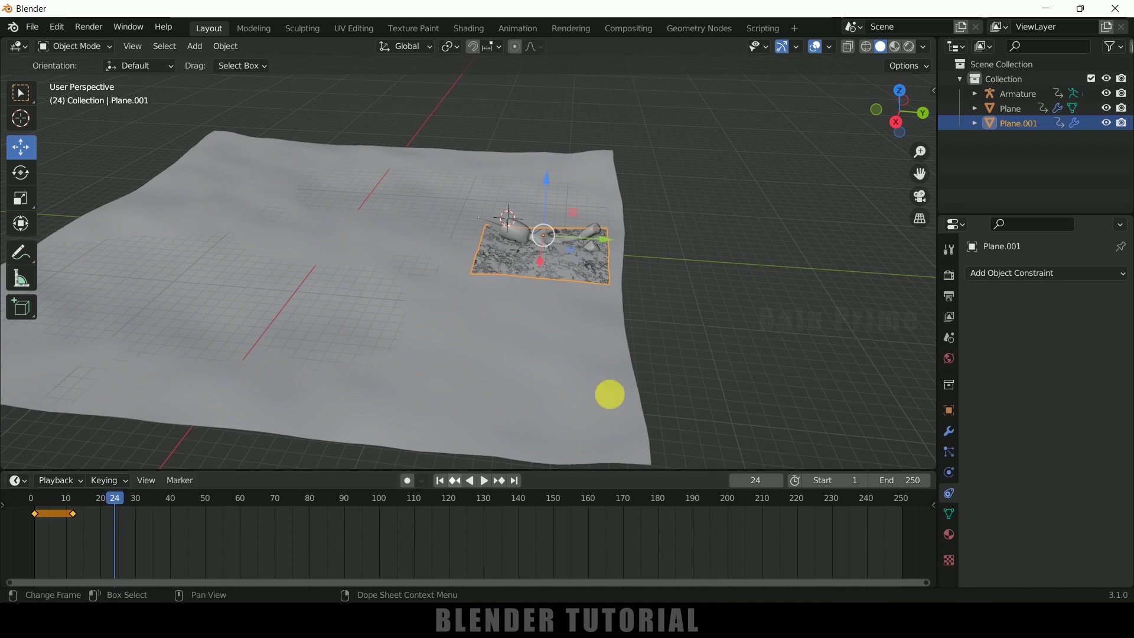
pyautogui.moveTo(610, 244); pyautogui.dragTo(532, 236)
pyautogui.press('i')
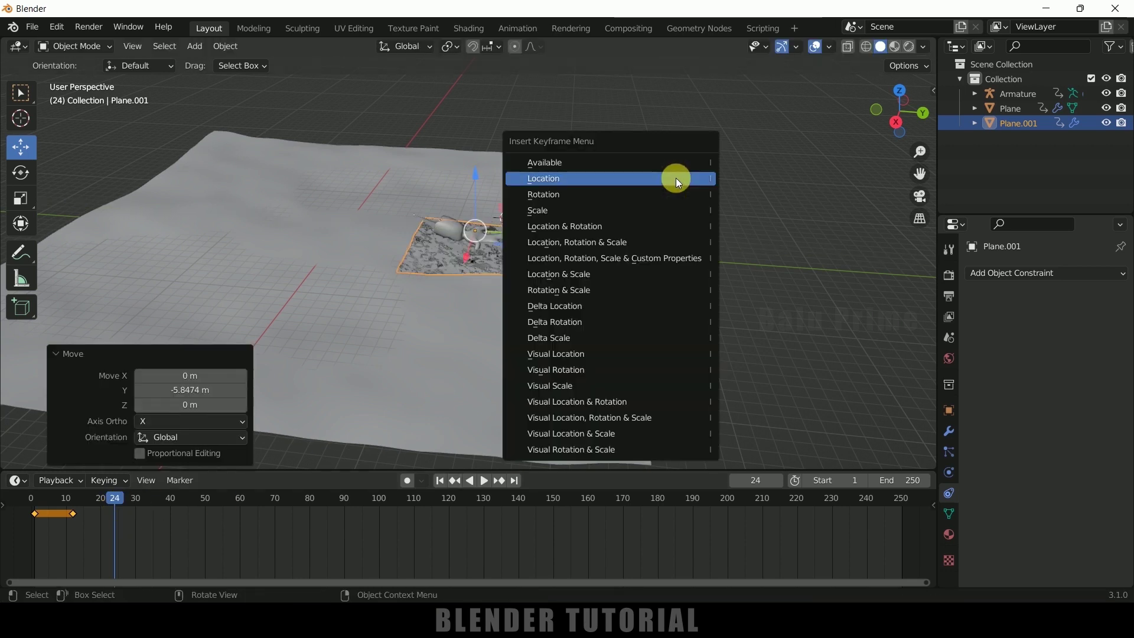
pyautogui.click(675, 179)
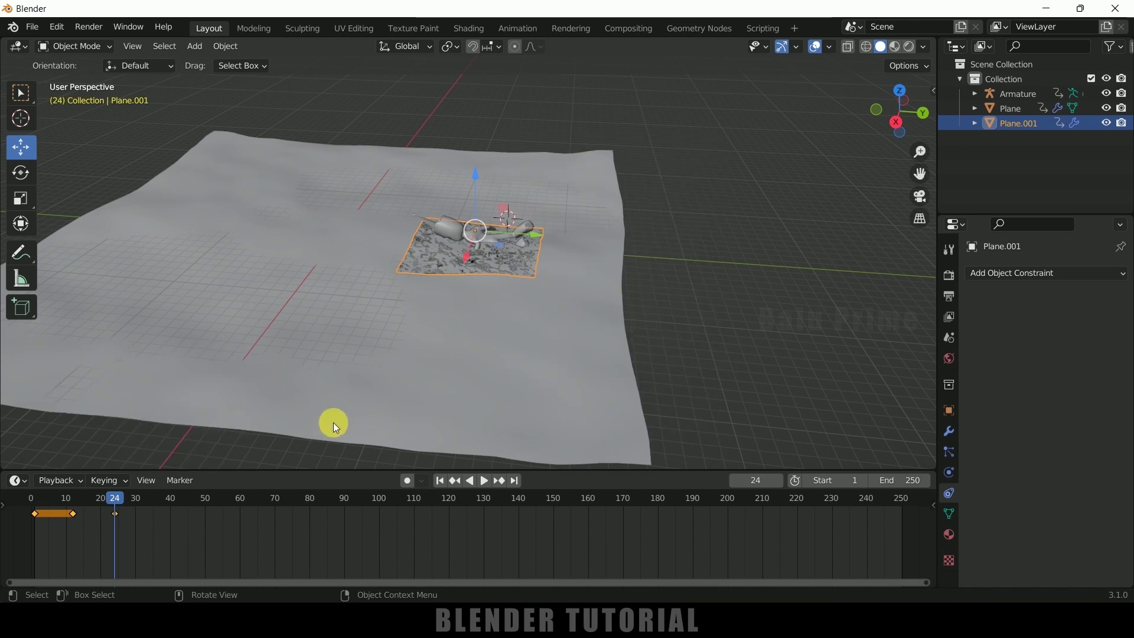
# - Insert a location keyframe for the small plane at frame 50, keeping its position
pyautogui.press('space')
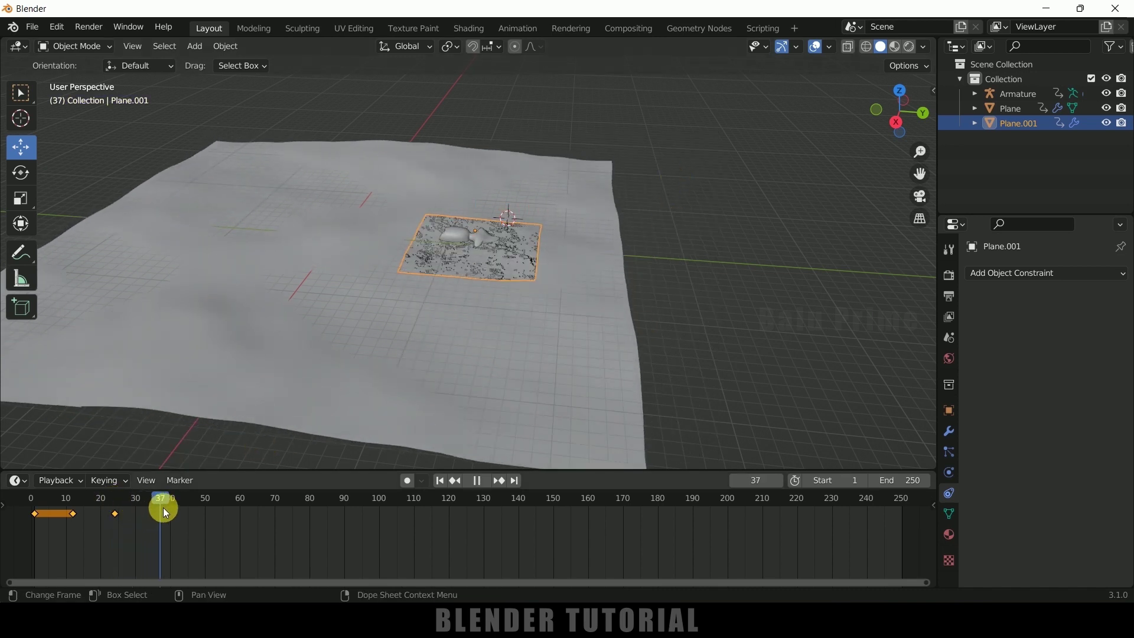
pyautogui.moveTo(193, 509); pyautogui.dragTo(207, 511)
pyautogui.press('space')
pyautogui.press('i')
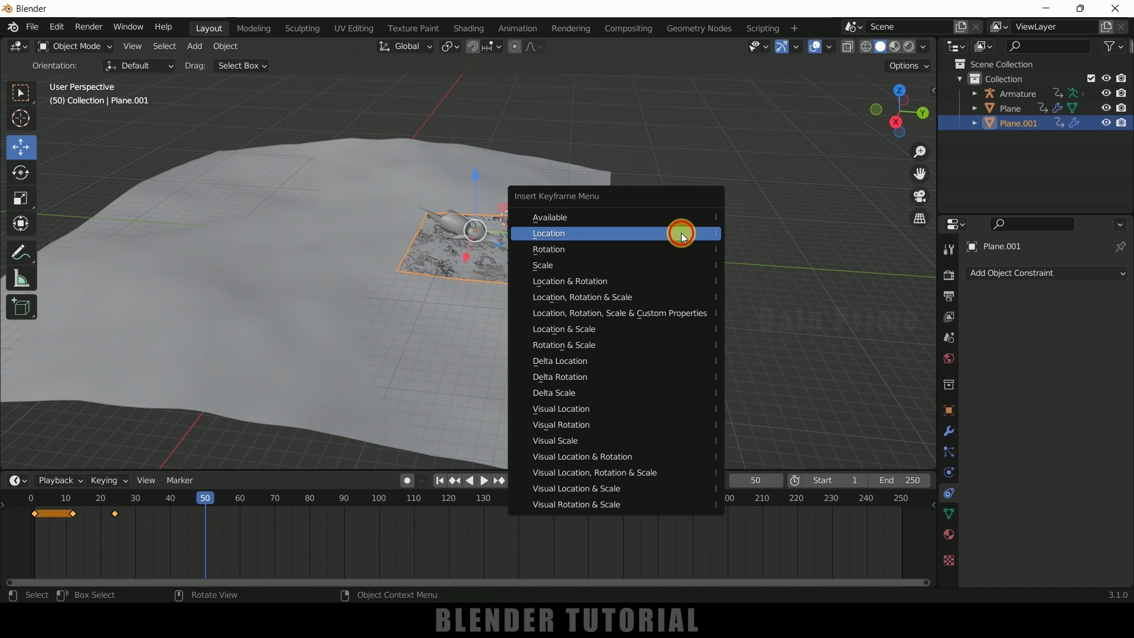
pyautogui.click(679, 230)
# - At frame 66, move the small plane farther along negative Y and insert a location keyframe
pyautogui.moveTo(209, 496); pyautogui.dragTo(261, 497)
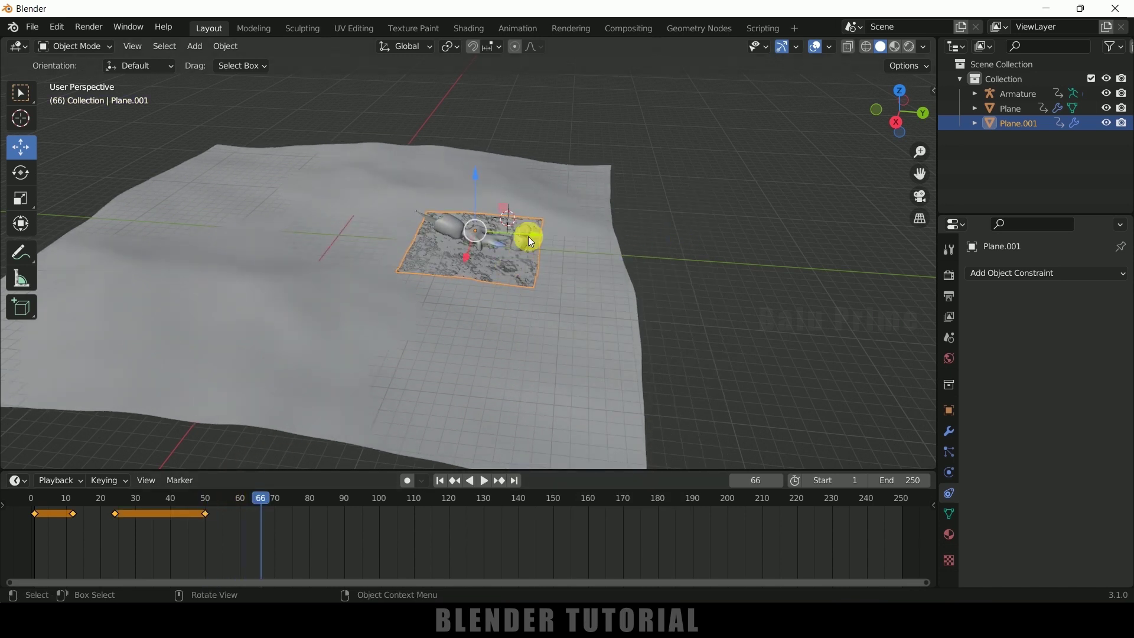
pyautogui.moveTo(528, 240); pyautogui.dragTo(482, 225)
pyautogui.press('i')
pyautogui.click(740, 182)
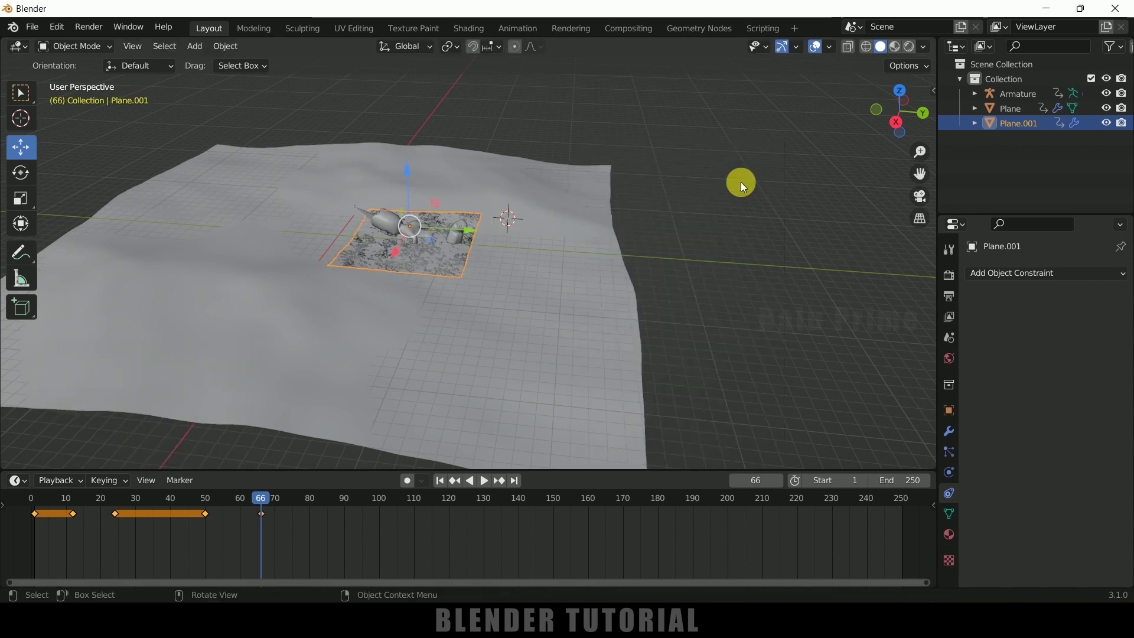
# - Keyframe the small plane's location at frame 92 without moving it, and at frame 104 after shifting it farther along negative Y
pyautogui.moveTo(262, 503); pyautogui.dragTo(397, 504)
pyautogui.press('i')
pyautogui.press('g')
pyautogui.click(734, 192)
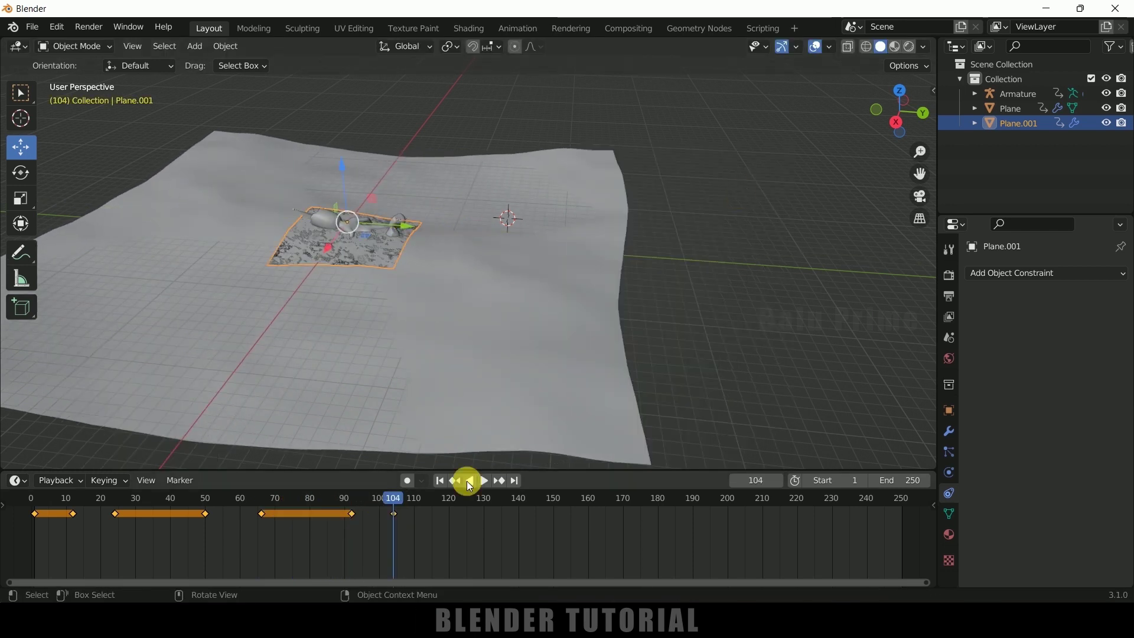
# - Continue alternating held and moved location keyframes for the small plane through the rest of the timeline
pyautogui.press('i')
pyautogui.click(693, 210)
pyautogui.press('g')
pyautogui.click(587, 182)
pyautogui.moveTo(544, 504); pyautogui.dragTo(766, 502)
pyautogui.press('g')
pyautogui.click(341, 193)
pyautogui.press('i')
pyautogui.press('g')
# - Play back the swimming animation from the first frame to check the character's movement across the ocean
pyautogui.click(440, 481)
pyautogui.click(485, 480)
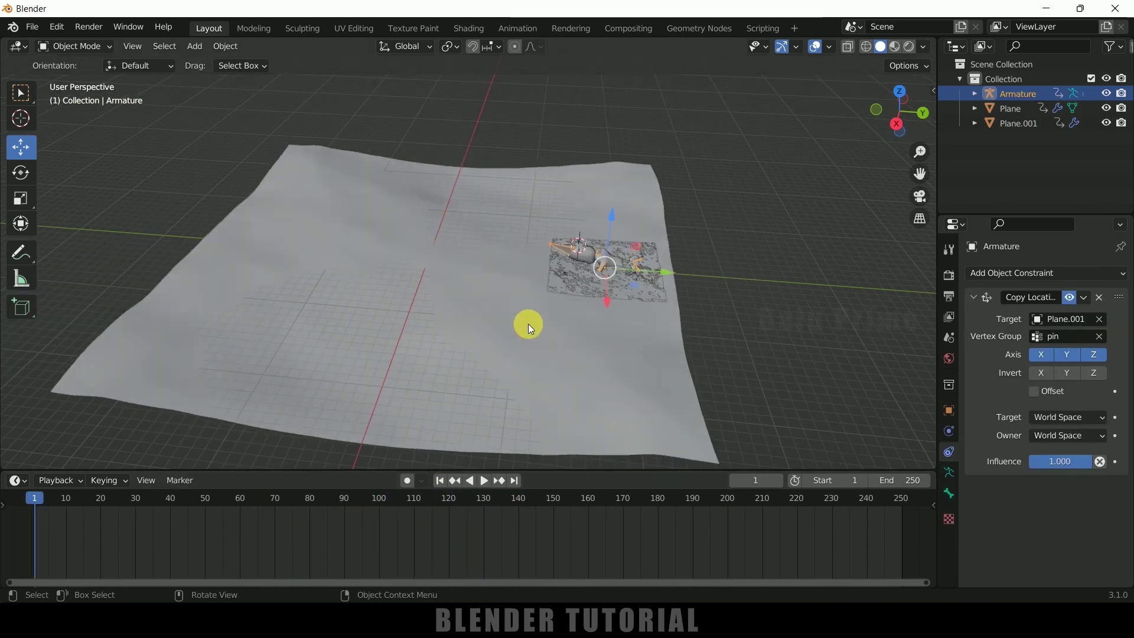
pyautogui.moveTo(536, 329)
pyautogui.mouseDown(button='middle')
pyautogui.moveTo(547, 313)
pyautogui.moveTo(537, 320)
pyautogui.moveTo(552, 331)
pyautogui.mouseUp(button='middle')
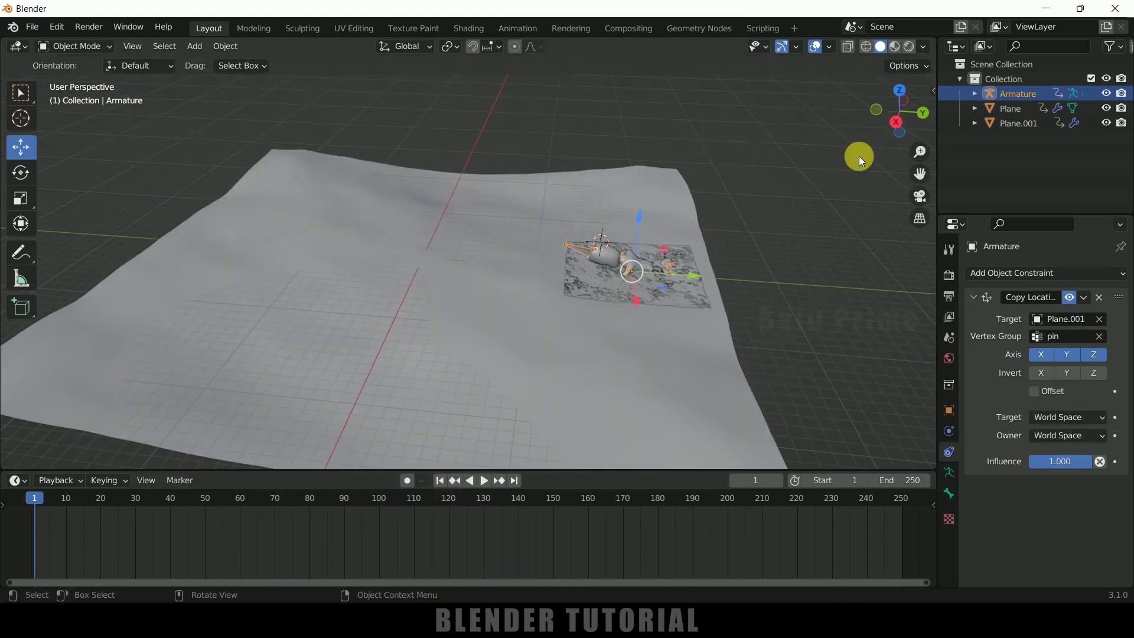
# - Show the viewport in material preview, select the character mesh, and create a new material for it in the Shading workspace
pyautogui.click(896, 50)
pyautogui.moveTo(509, 329); pyautogui.dragTo(546, 348, button='middle')
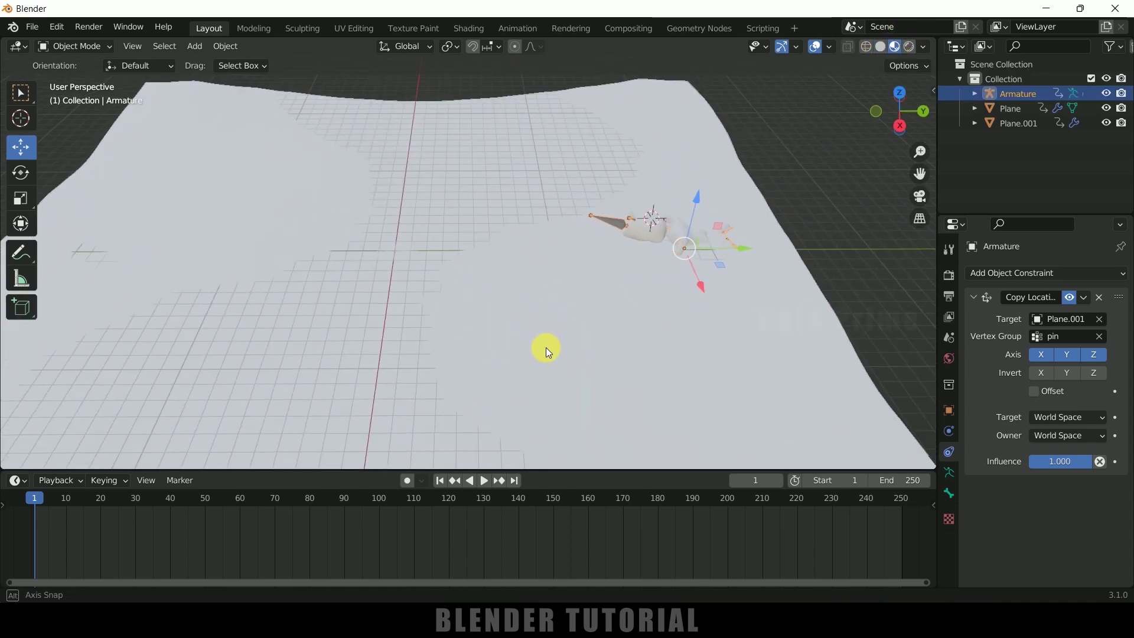
pyautogui.click(649, 233)
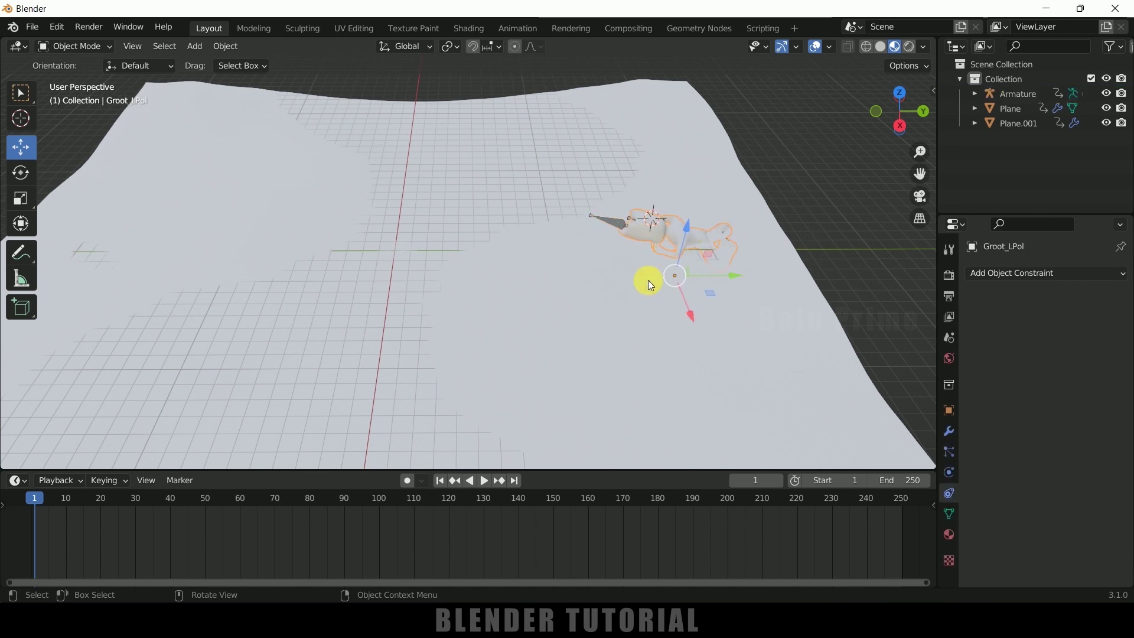
pyautogui.click(469, 29)
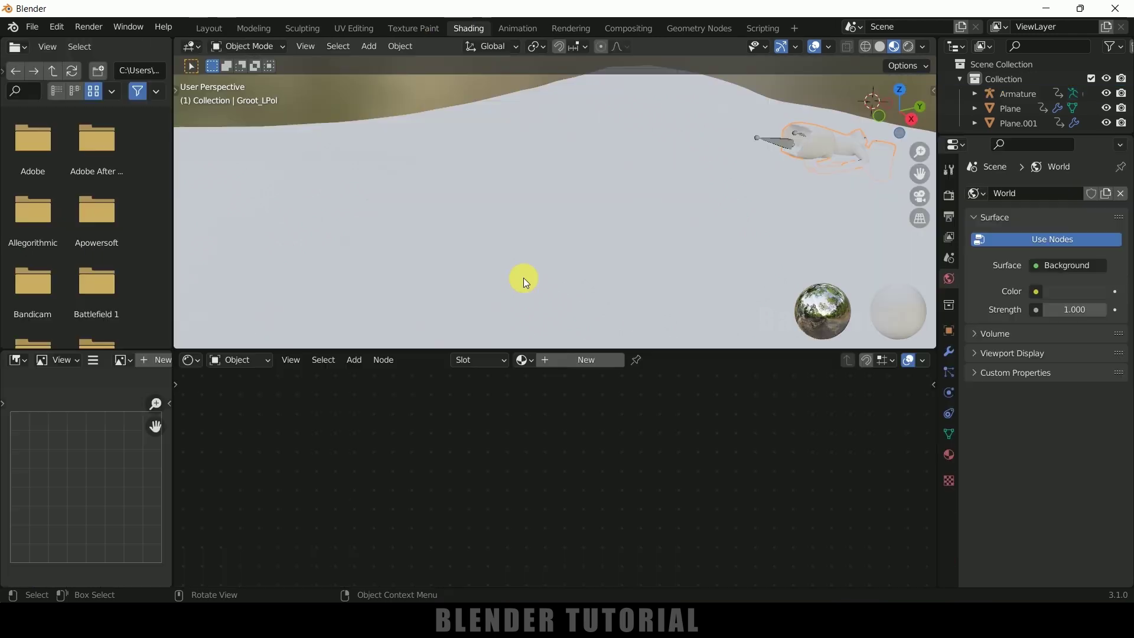
pyautogui.click(569, 367)
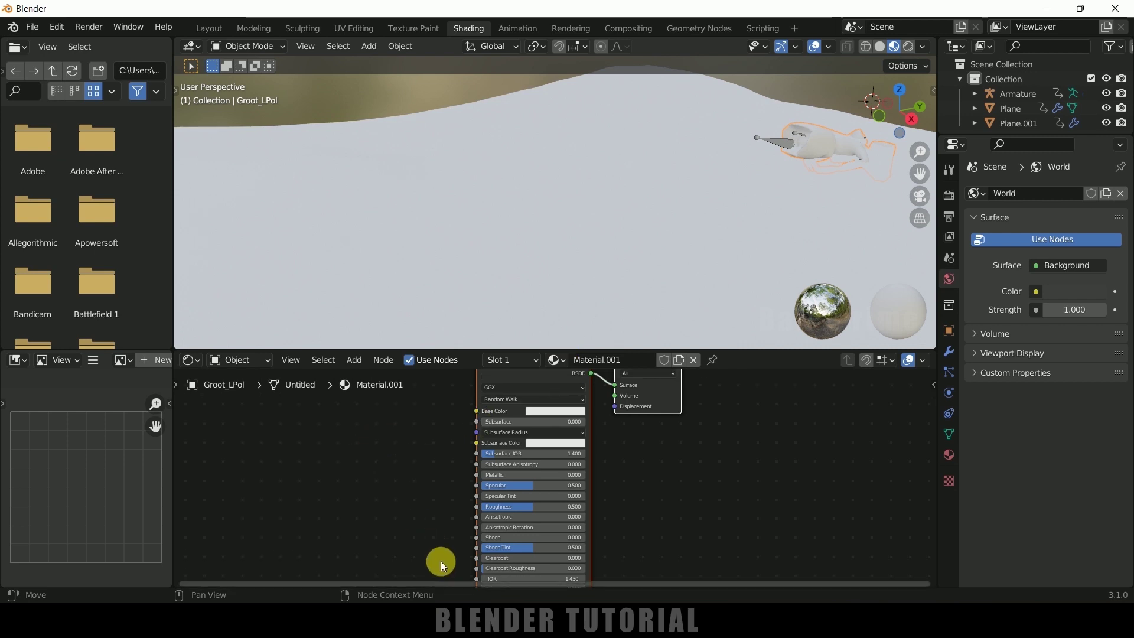
# - Add a Node Wrangler texture setup with Texture Coordinate, Mapping and Image Texture nodes to the character's Principled BSDF
pyautogui.moveTo(418, 445); pyautogui.dragTo(490, 529, button='middle')
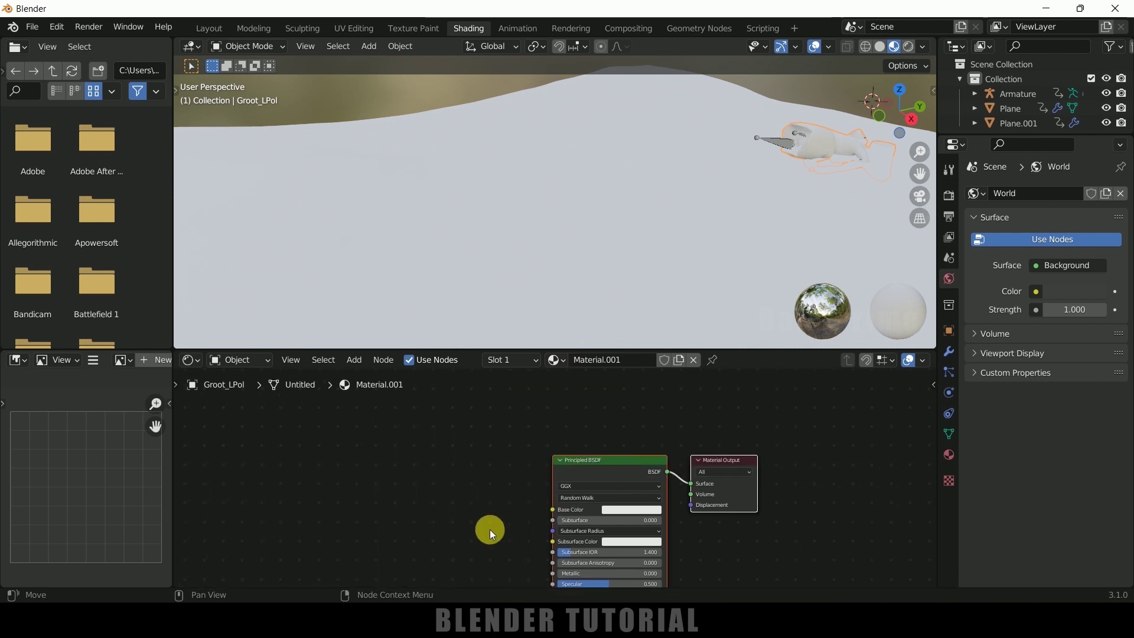
pyautogui.click(591, 458)
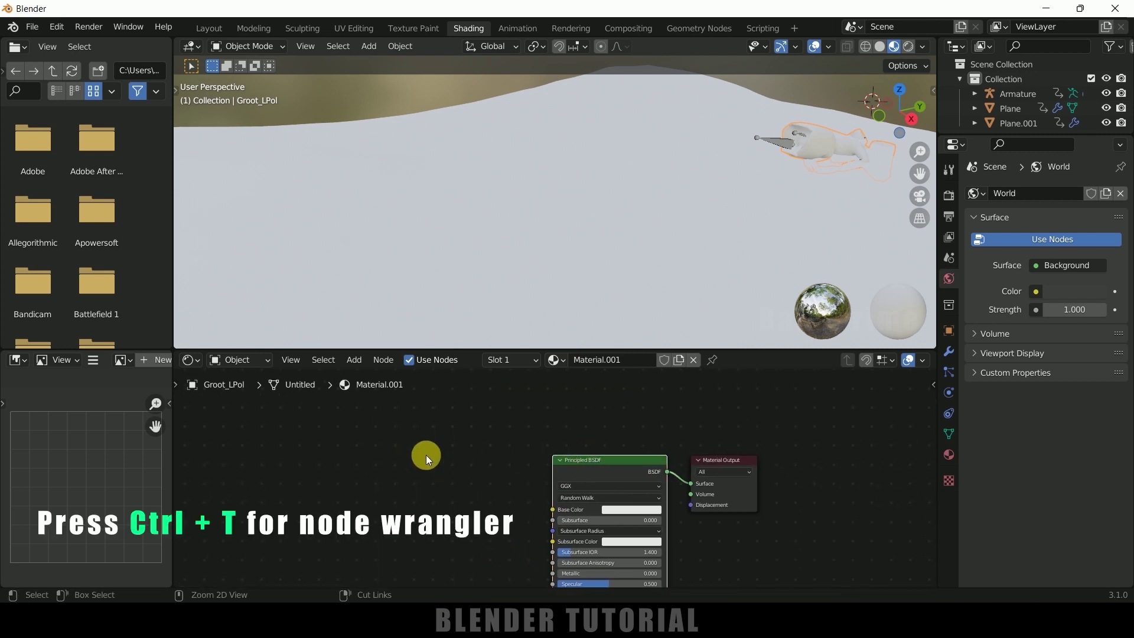
pyautogui.hotkey('ctrl', 't')
pyautogui.scroll(-1, 389, 502)
pyautogui.moveTo(390, 576); pyautogui.dragTo(326, 440)
# - Search the add-on preferences for "node" to check the Node Wrangler add-on, and close the preferences
pyautogui.click(57, 27)
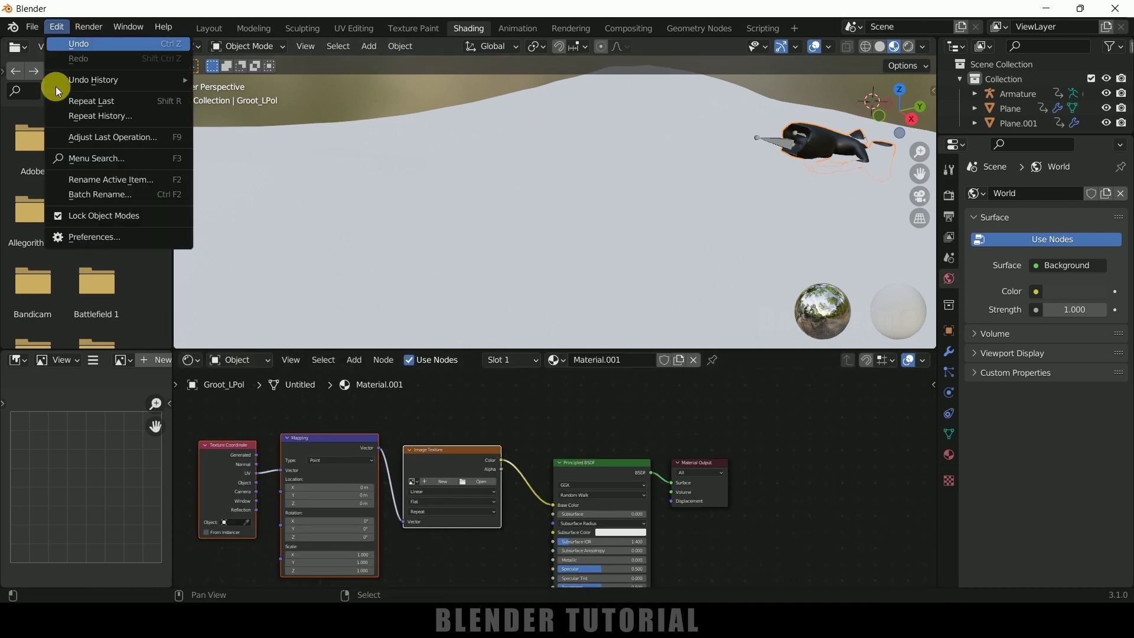
pyautogui.click(89, 236)
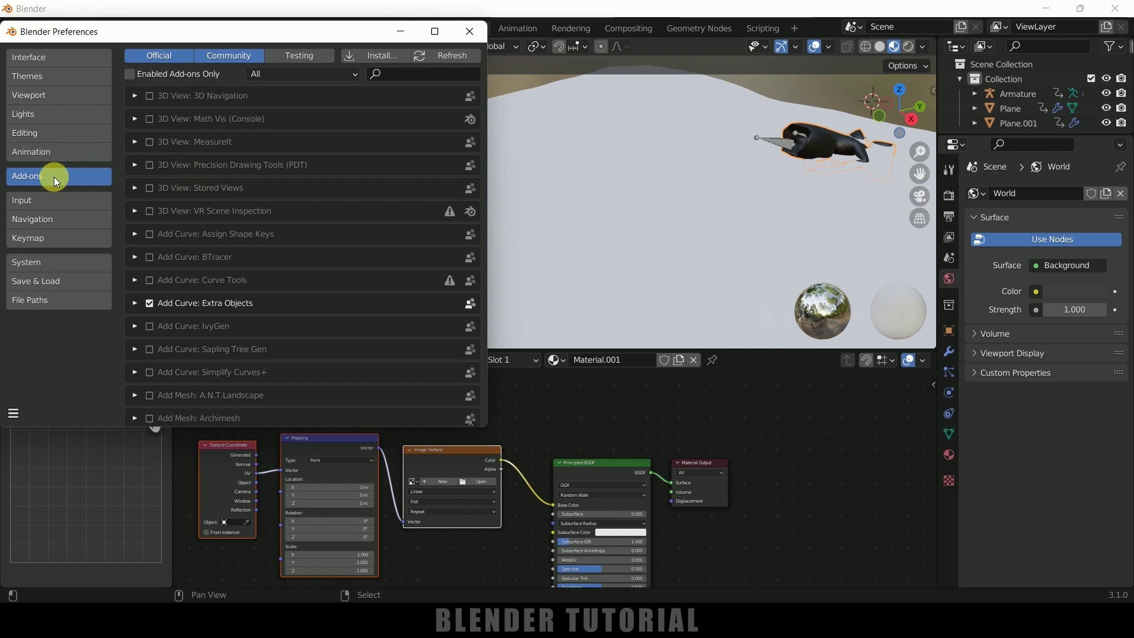
pyautogui.click(399, 75)
pyautogui.write('node')
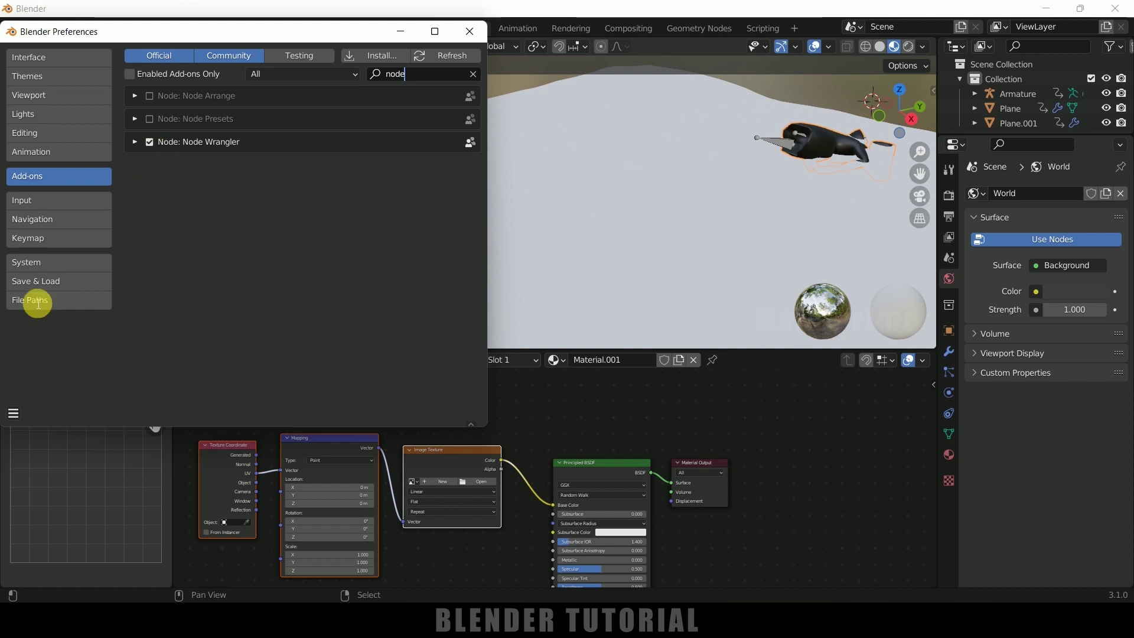
pyautogui.click(13, 413)
pyautogui.click(73, 377)
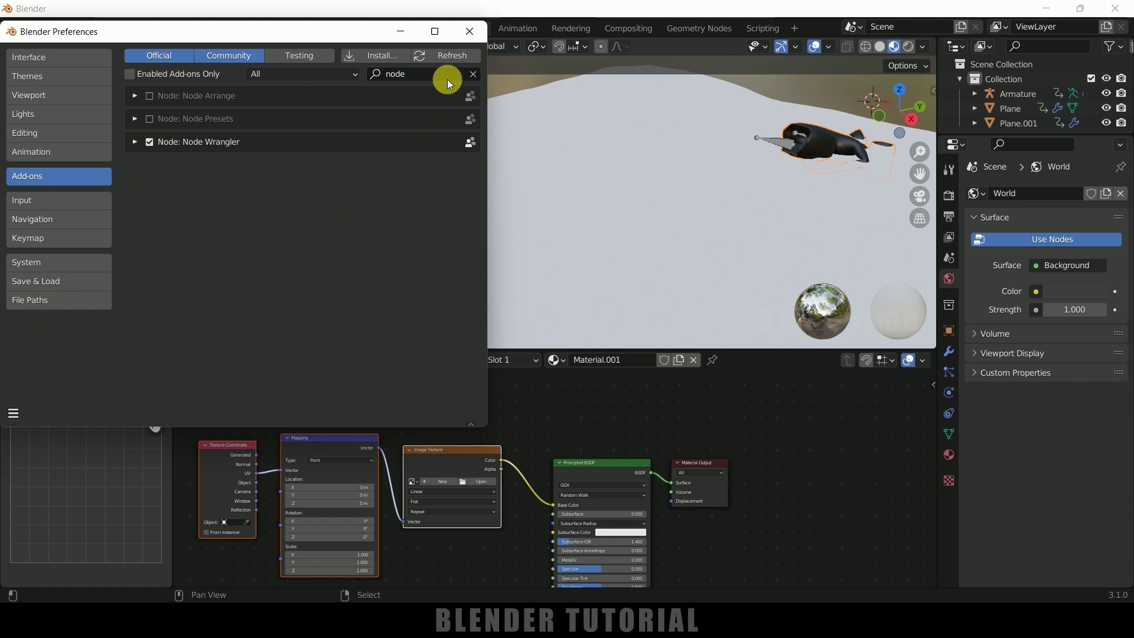
pyautogui.click(470, 31)
# - Load Groot_CO.png from the textures folder into the Image Texture node and inspect the textured character
pyautogui.click(601, 461)
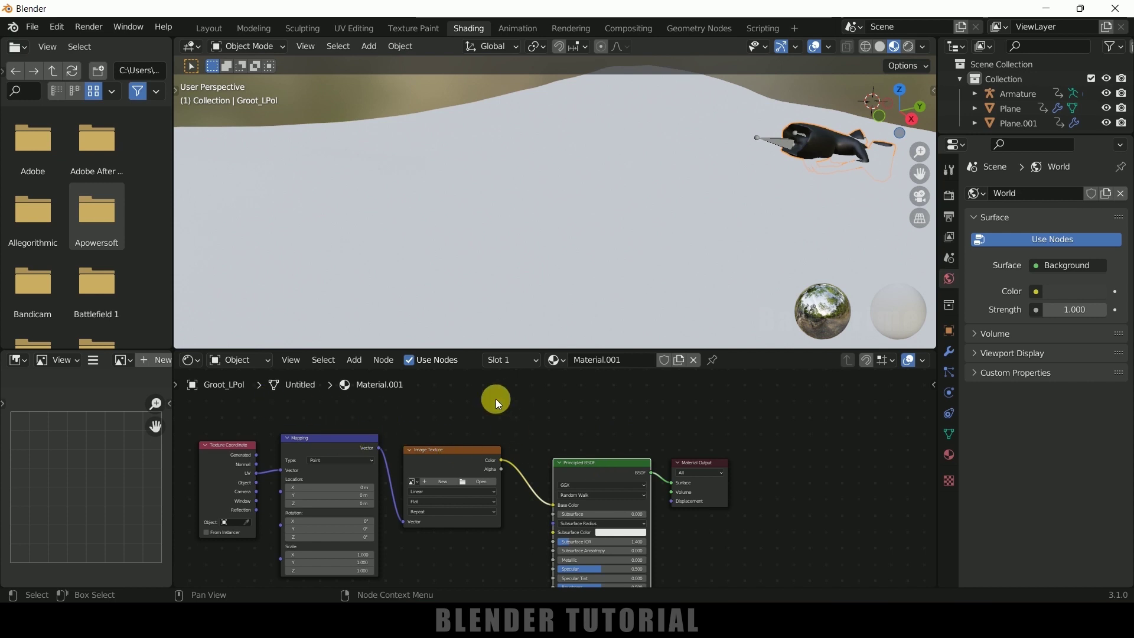
pyautogui.click(481, 480)
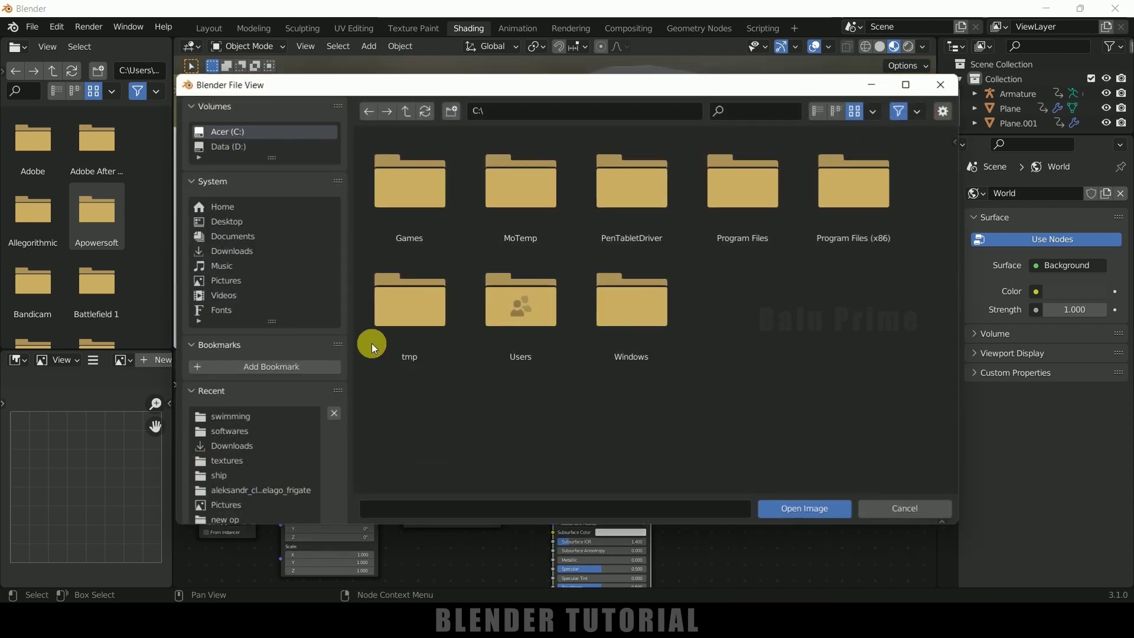
pyautogui.click(224, 466)
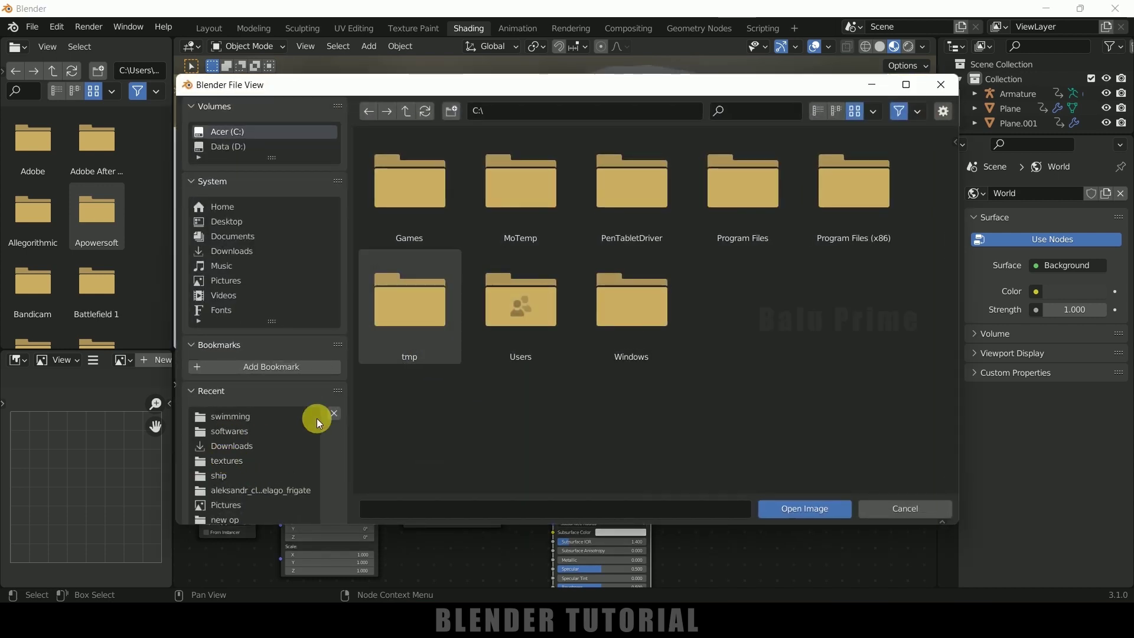
pyautogui.click(526, 231)
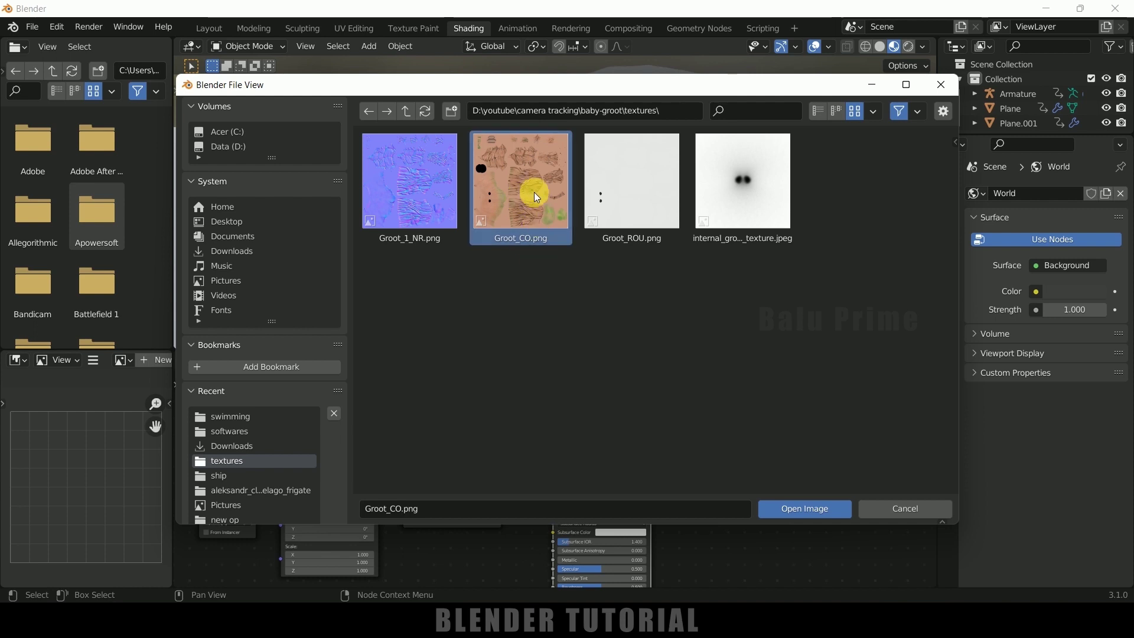
pyautogui.click(817, 509)
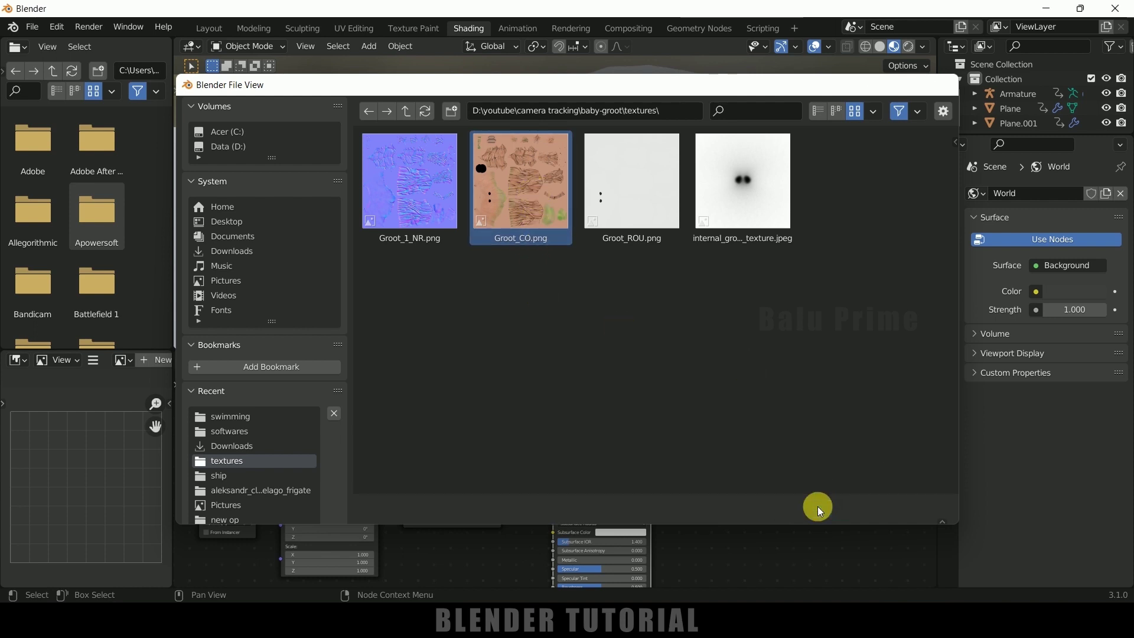
pyautogui.moveTo(820, 193); pyautogui.dragTo(623, 186, button='middle')
pyautogui.scroll(3, 679, 195)
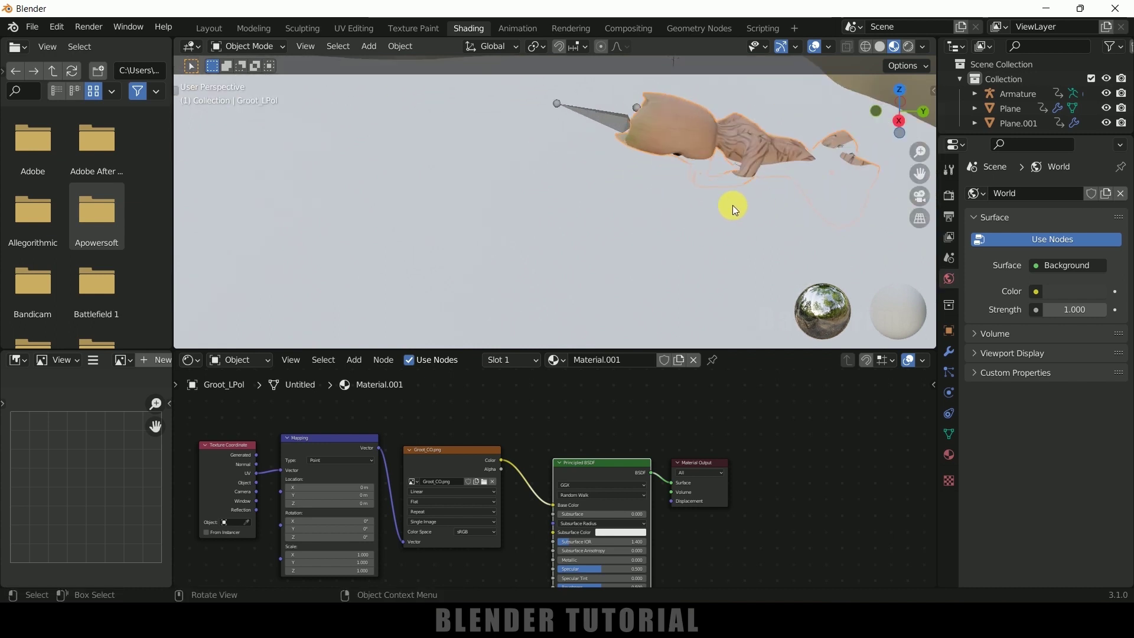
pyautogui.scroll(-3, 686, 197)
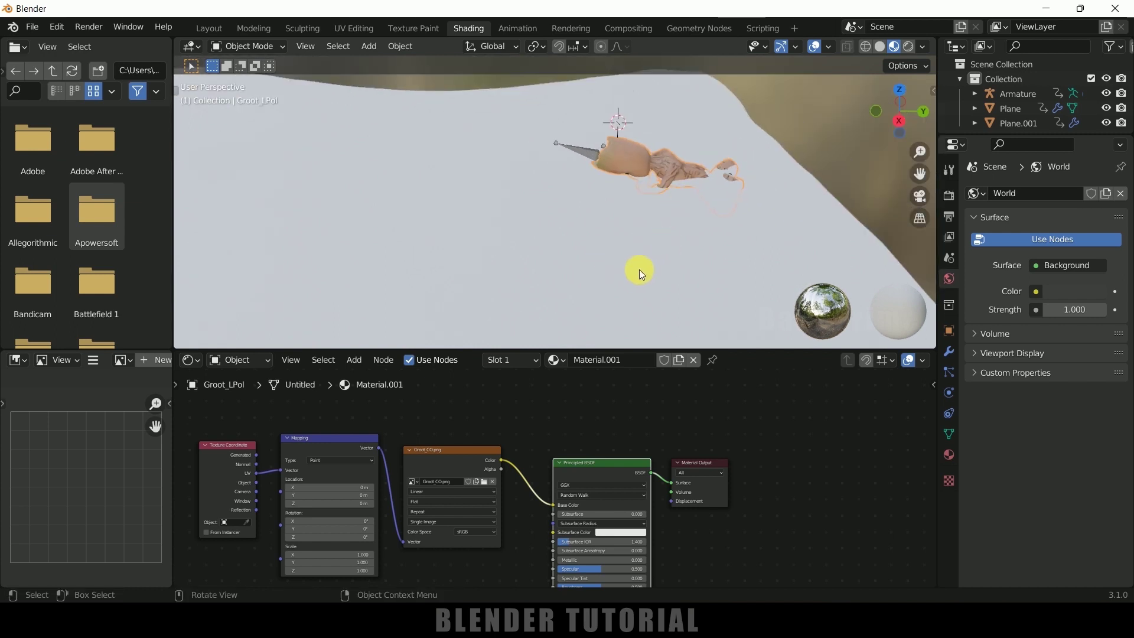
# - Select the ocean plane, return to the Layout workspace and set the viewport shading to rendered
pyautogui.click(519, 278)
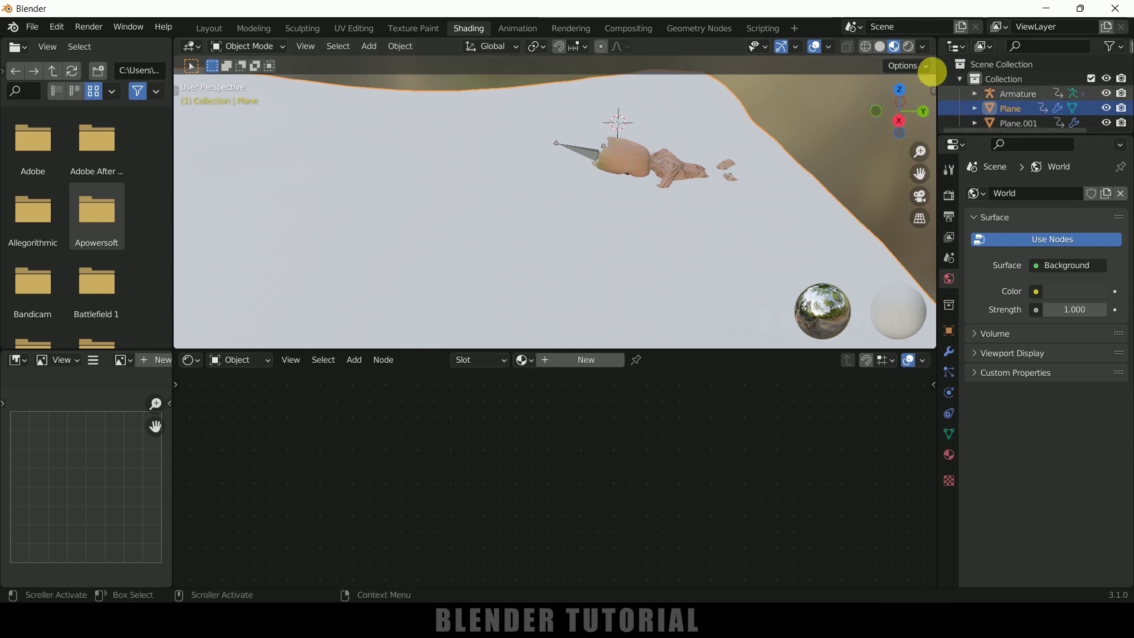
pyautogui.click(210, 29)
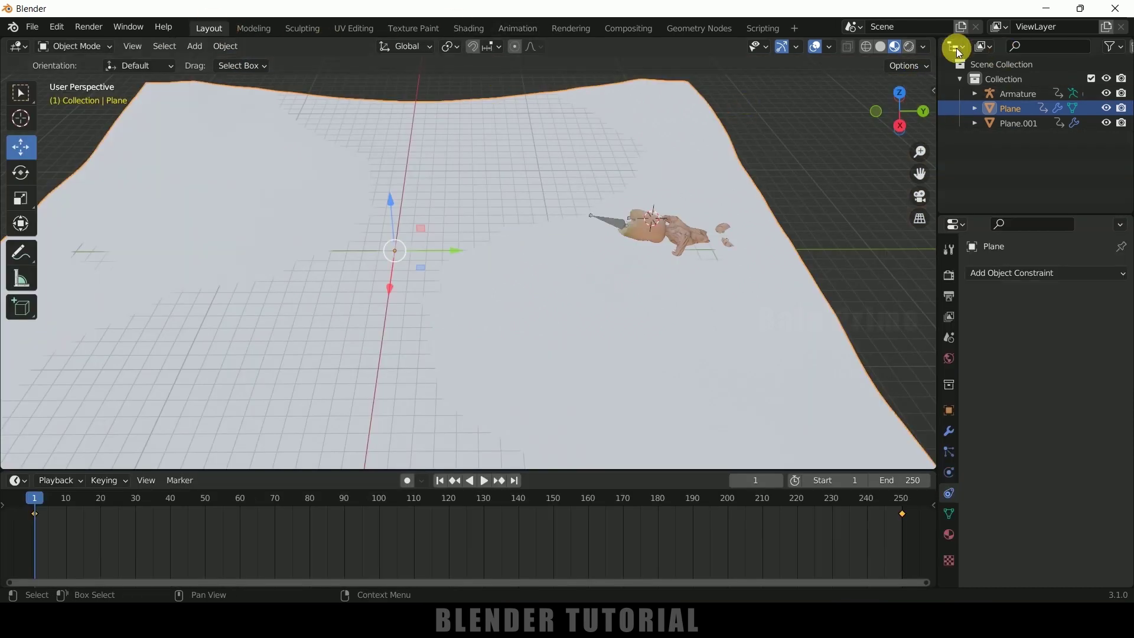
pyautogui.click(909, 47)
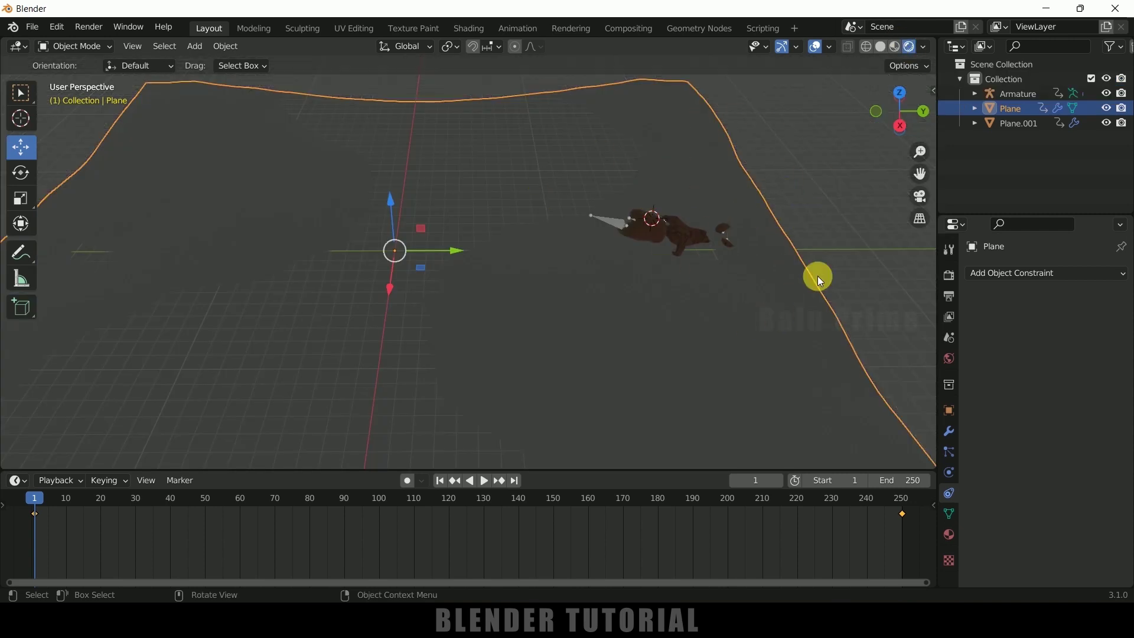
# - Assign an Environment Texture to the world background color and load fish_hoek_beach_4k.hdr from the Downloads folder
pyautogui.click(950, 359)
pyautogui.click(1037, 371)
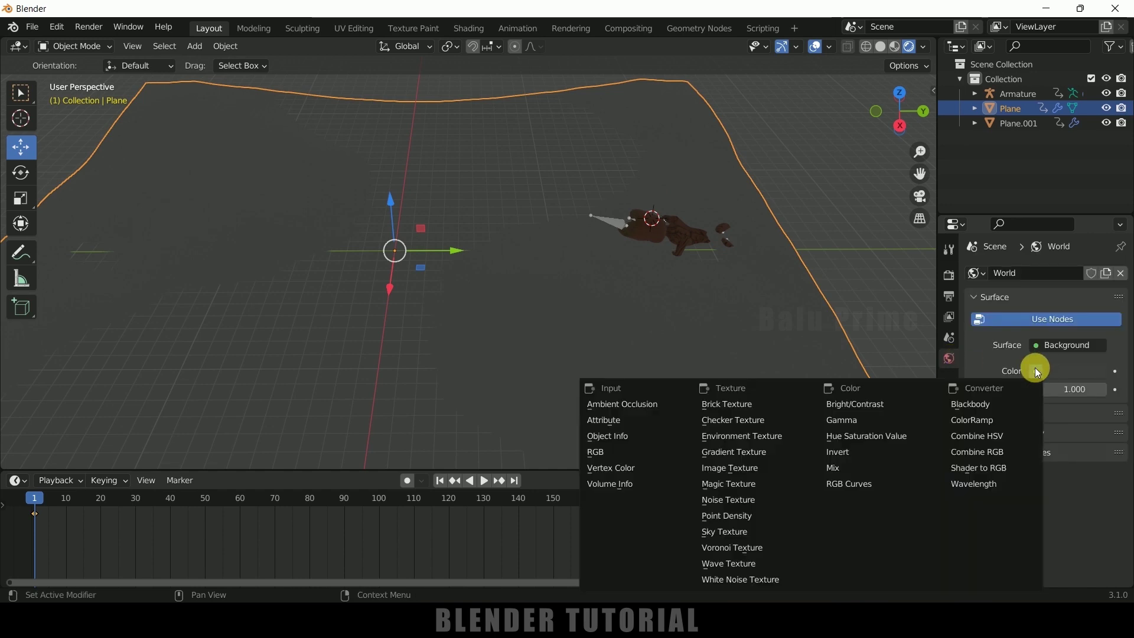
pyautogui.click(745, 437)
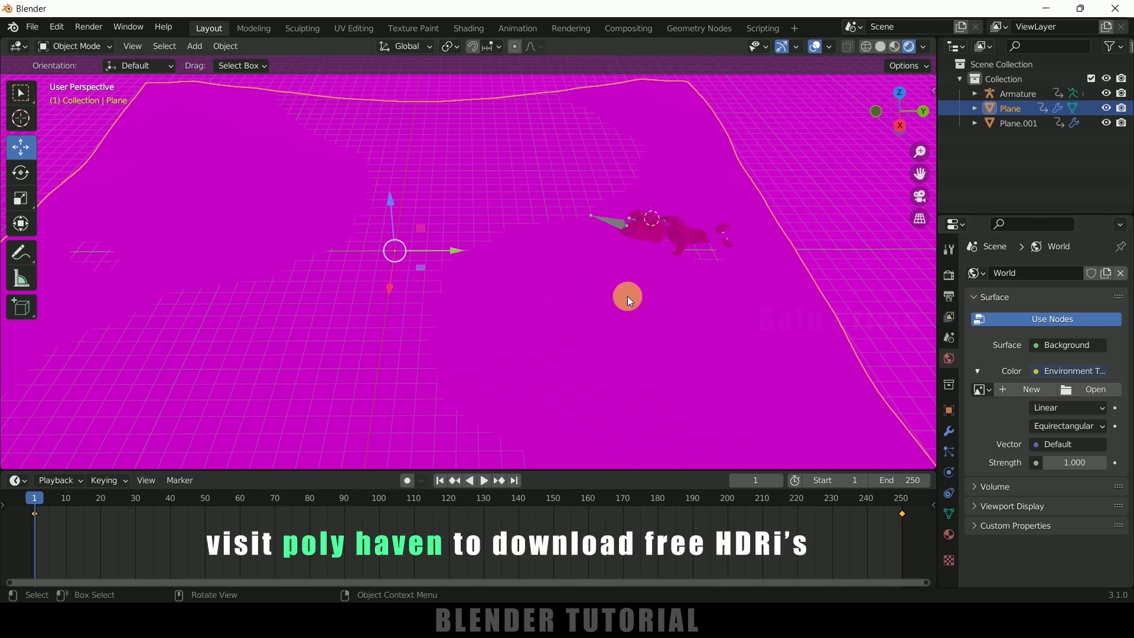
pyautogui.click(1088, 388)
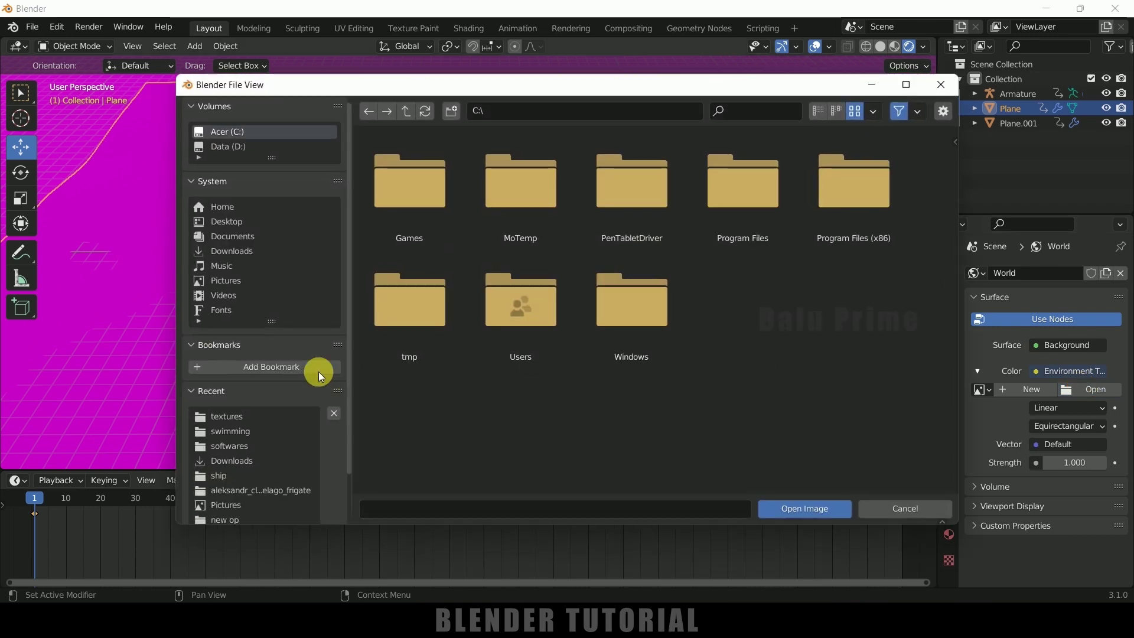
pyautogui.click(226, 236)
pyautogui.click(229, 251)
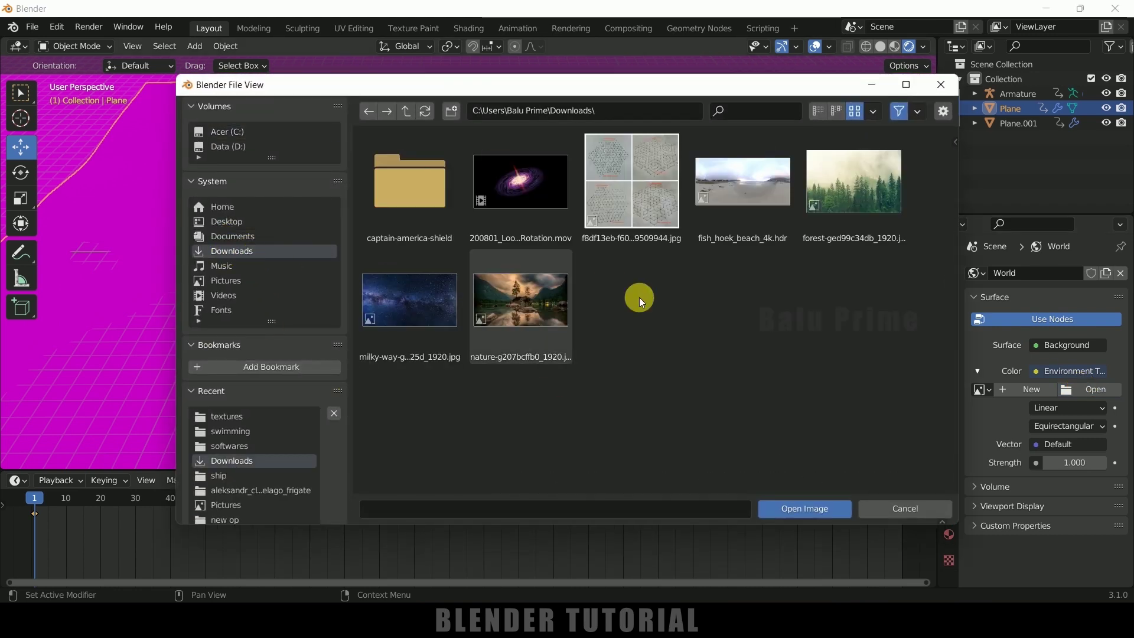
pyautogui.click(731, 199)
pyautogui.click(804, 509)
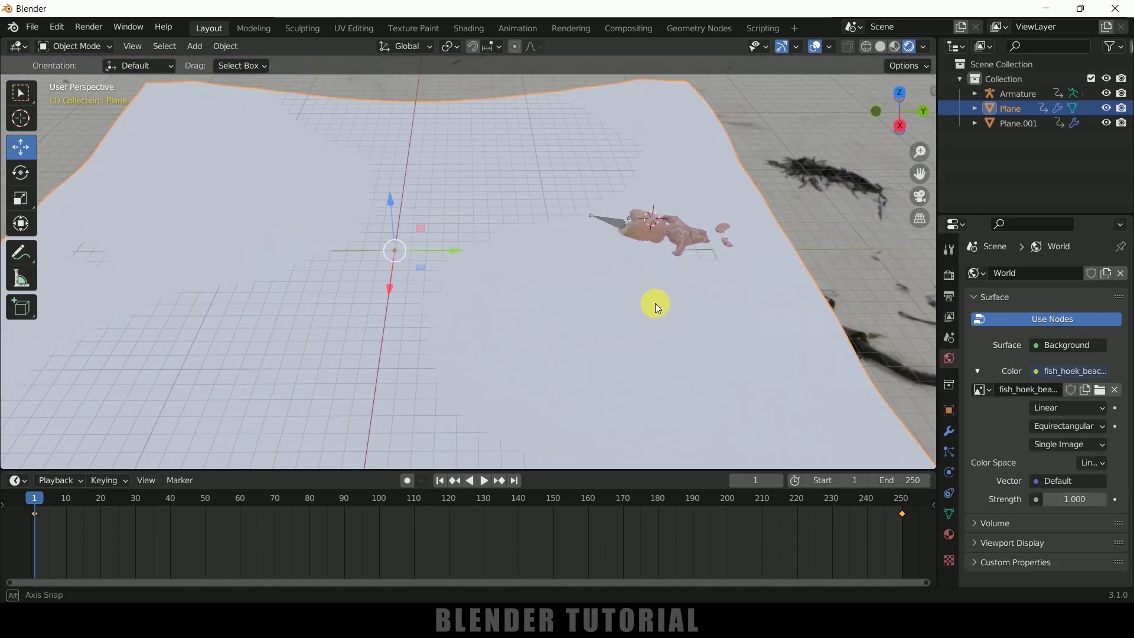
# - Enable Ambient Occlusion in the render settings and set its distance to 10 m
pyautogui.moveTo(654, 303); pyautogui.dragTo(643, 271, button='middle')
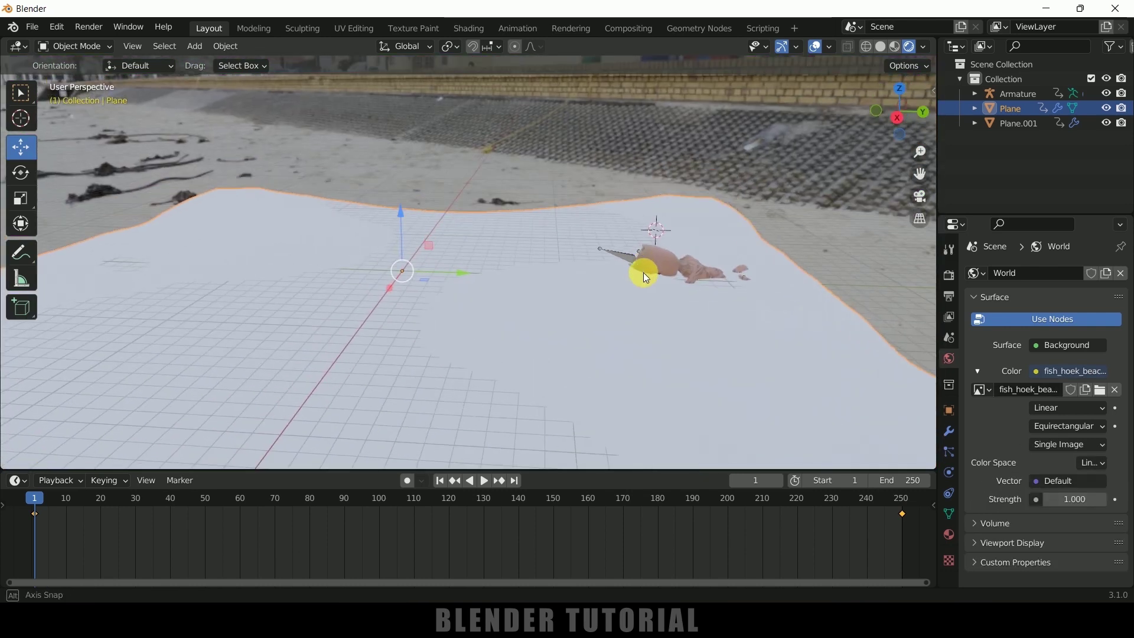
pyautogui.click(949, 275)
pyautogui.click(984, 376)
pyautogui.click(973, 376)
pyautogui.click(1060, 398)
pyautogui.write('10')
pyautogui.press('Return')
# - Enable Screen Space Reflections with Refraction, and make the film background transparent
pyautogui.scroll(-4, 1006, 455)
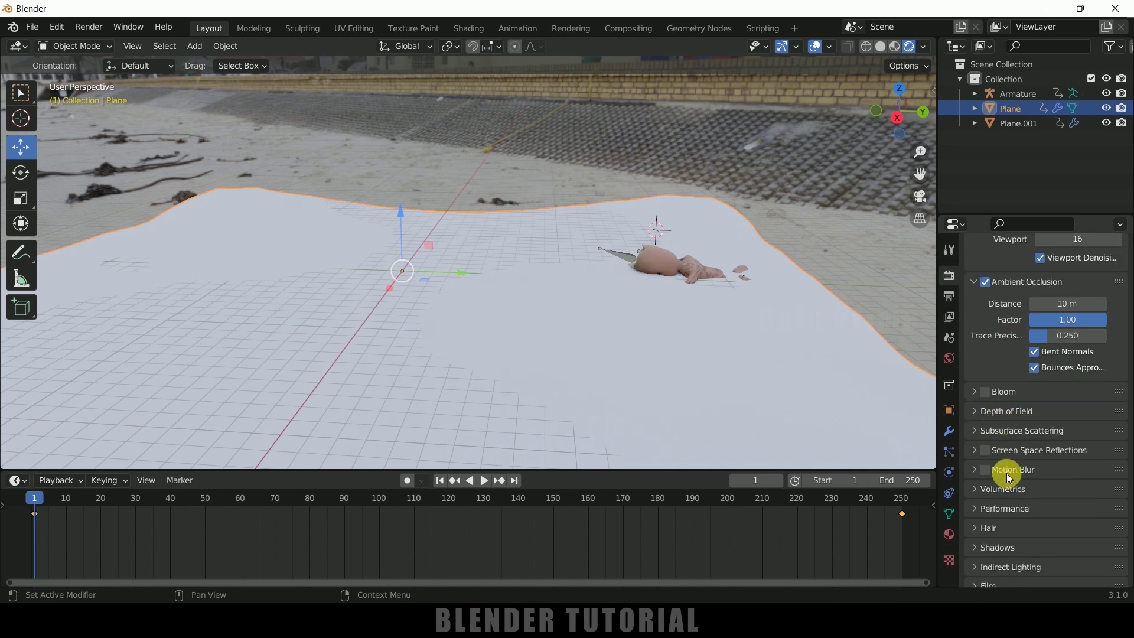
pyautogui.click(984, 451)
pyautogui.click(1036, 474)
pyautogui.scroll(-9, 1007, 483)
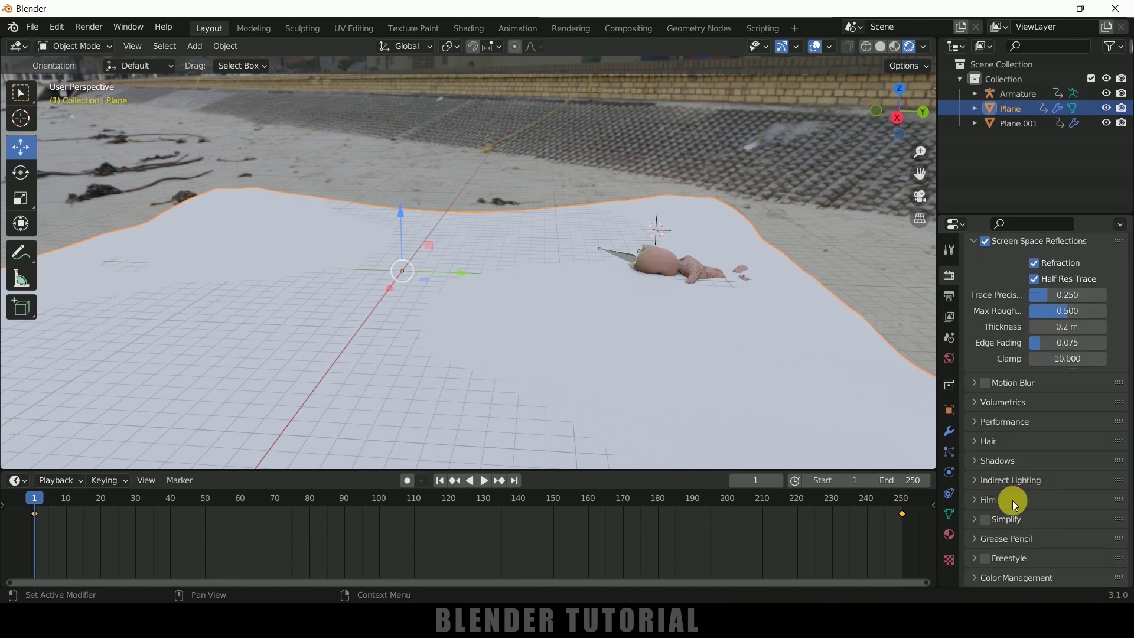
pyautogui.click(974, 501)
pyautogui.scroll(-3, 973, 504)
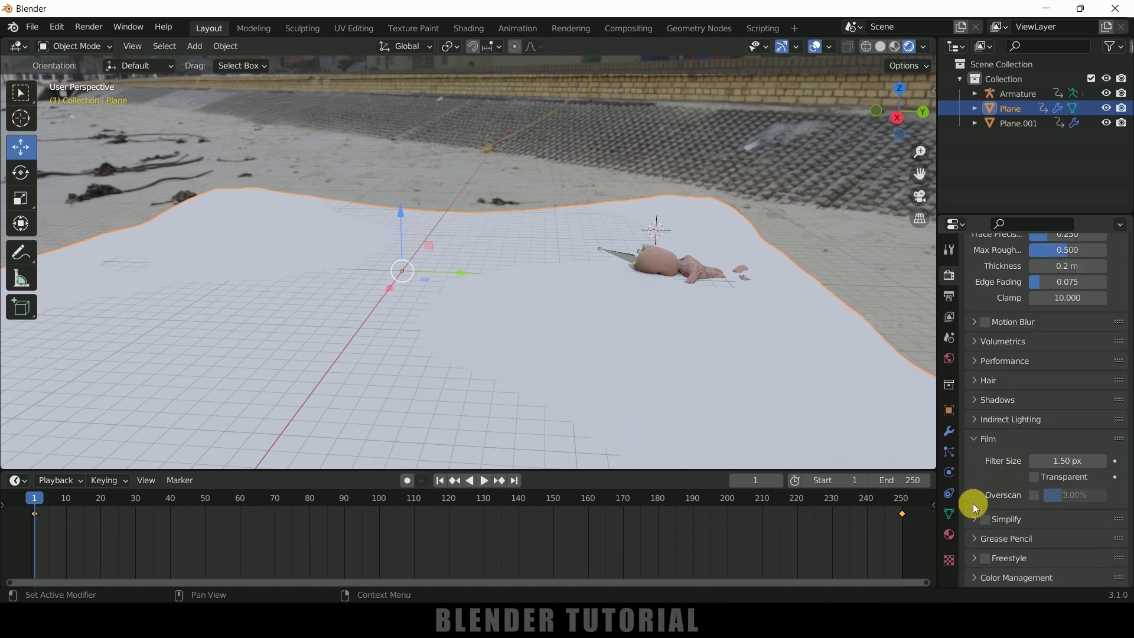
pyautogui.click(1036, 476)
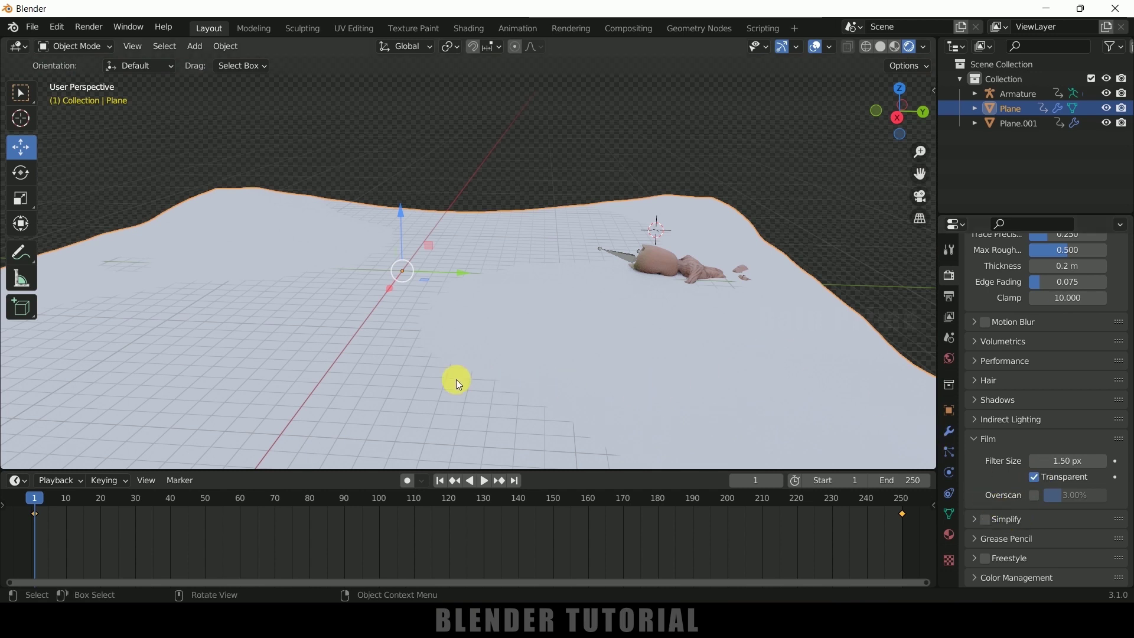
# - Create a new material for the ocean plane
pyautogui.keyDown('shift'); pyautogui.click(278, 222); pyautogui.keyUp('shift')
pyautogui.click(495, 222)
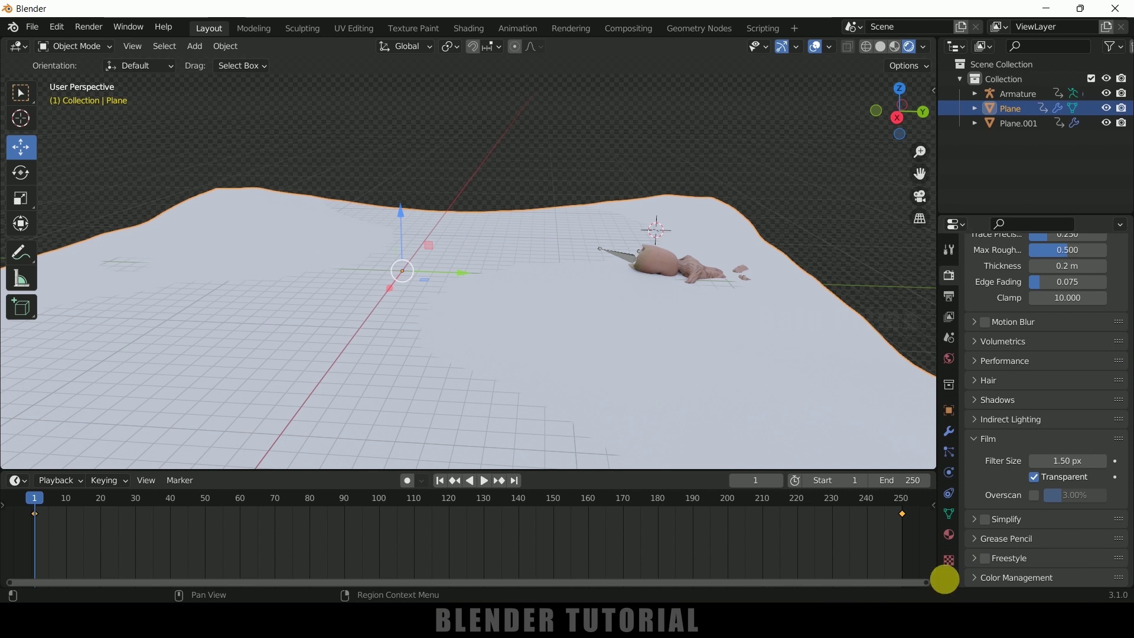
pyautogui.click(950, 533)
pyautogui.click(1050, 334)
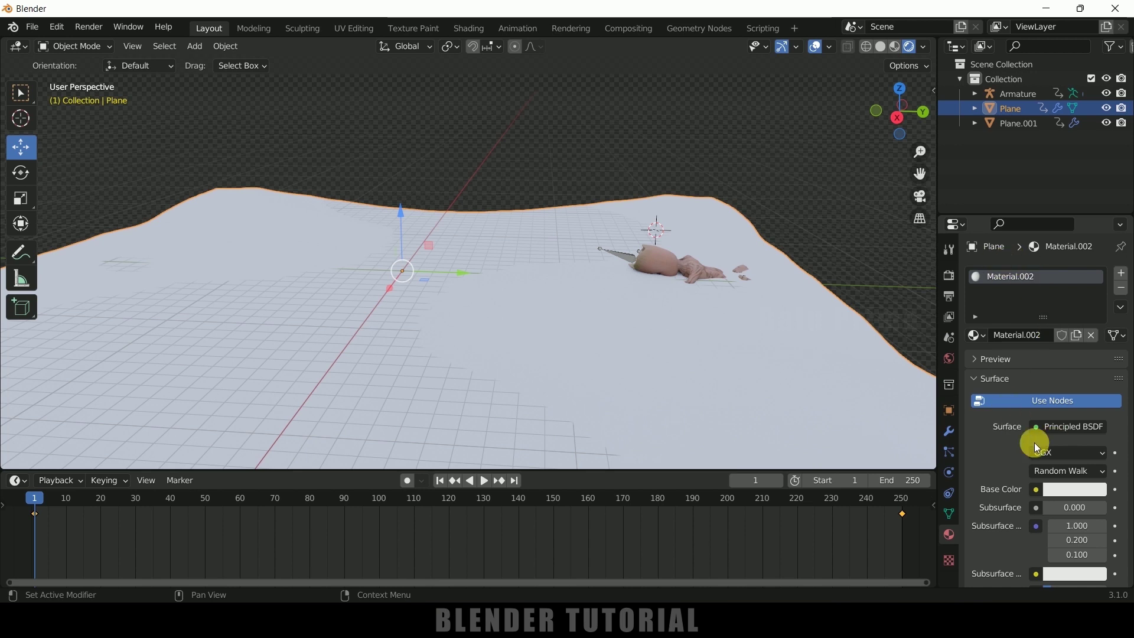
# - In the Shading workspace, insert a Mix Shader node between the ocean material's Principled BSDF and Material Output
pyautogui.click(468, 29)
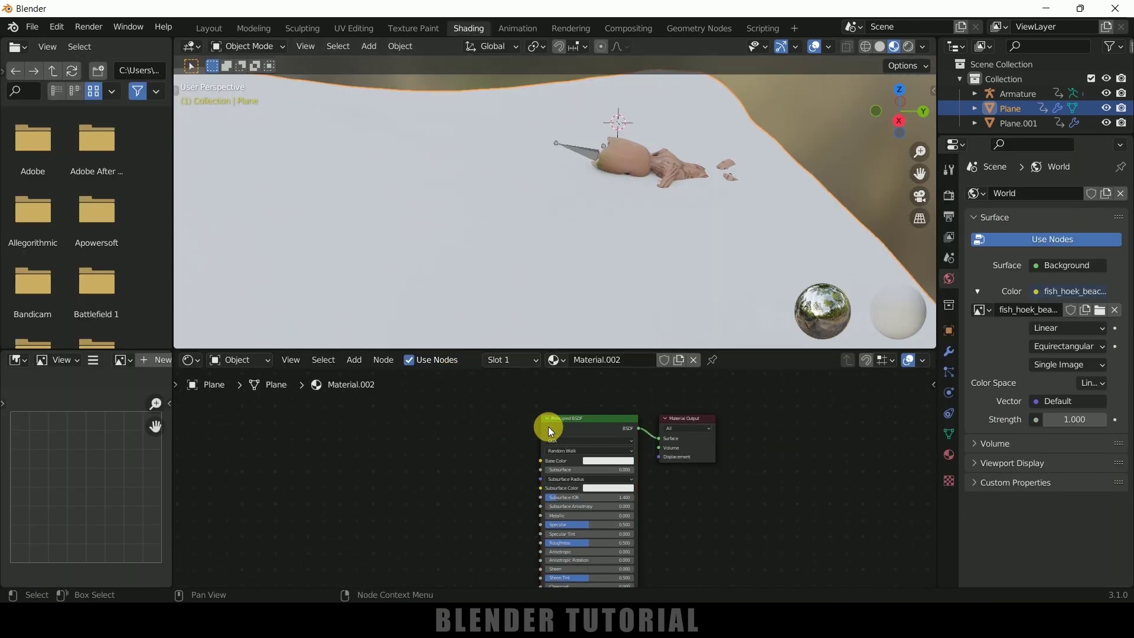
pyautogui.moveTo(552, 418); pyautogui.dragTo(386, 421)
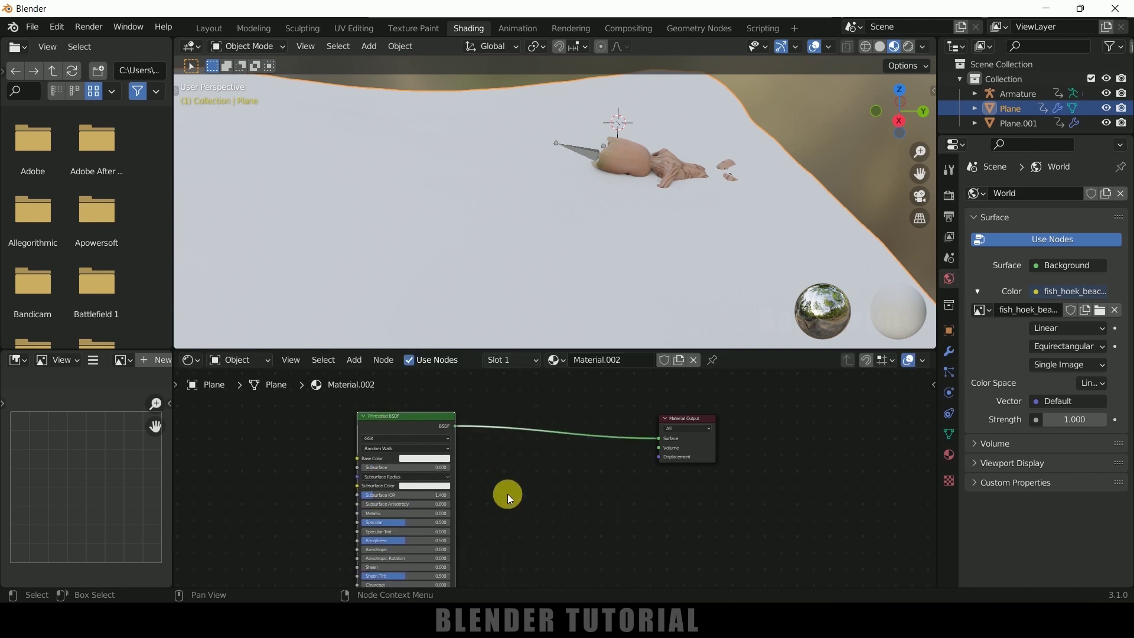
pyautogui.hotkey('shift', 'a')
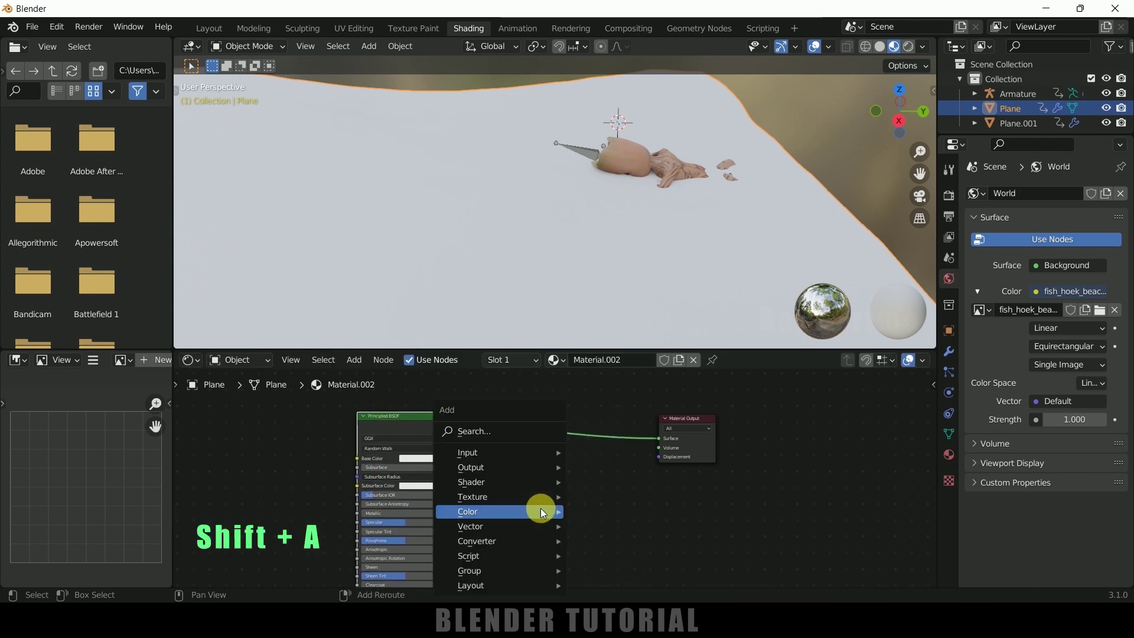
pyautogui.click(512, 433)
pyautogui.write('mix')
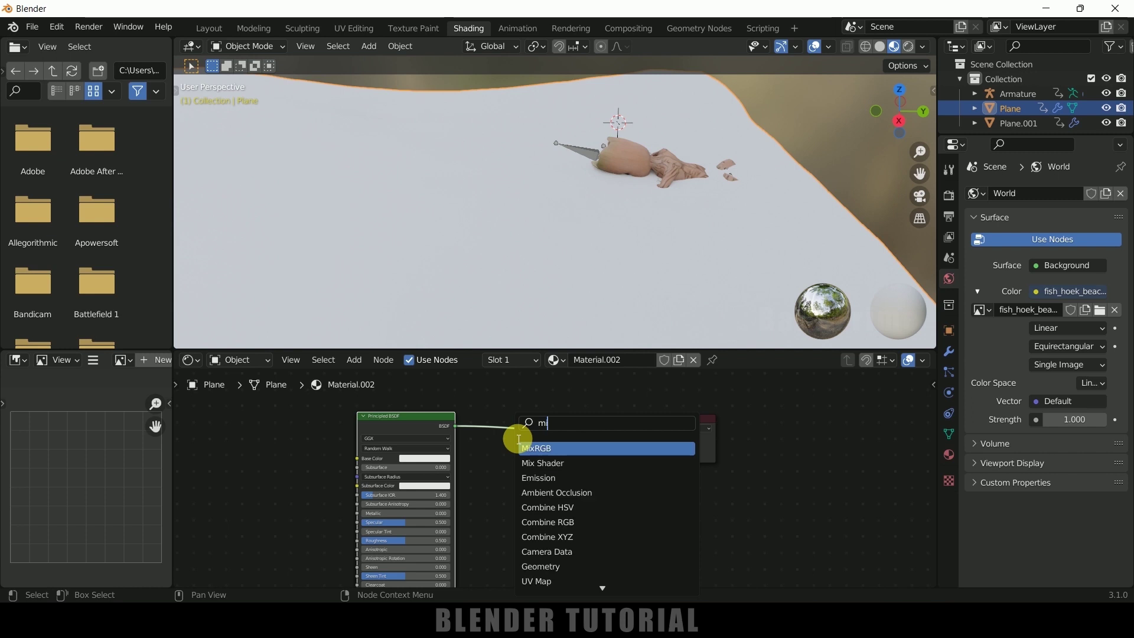
pyautogui.click(540, 469)
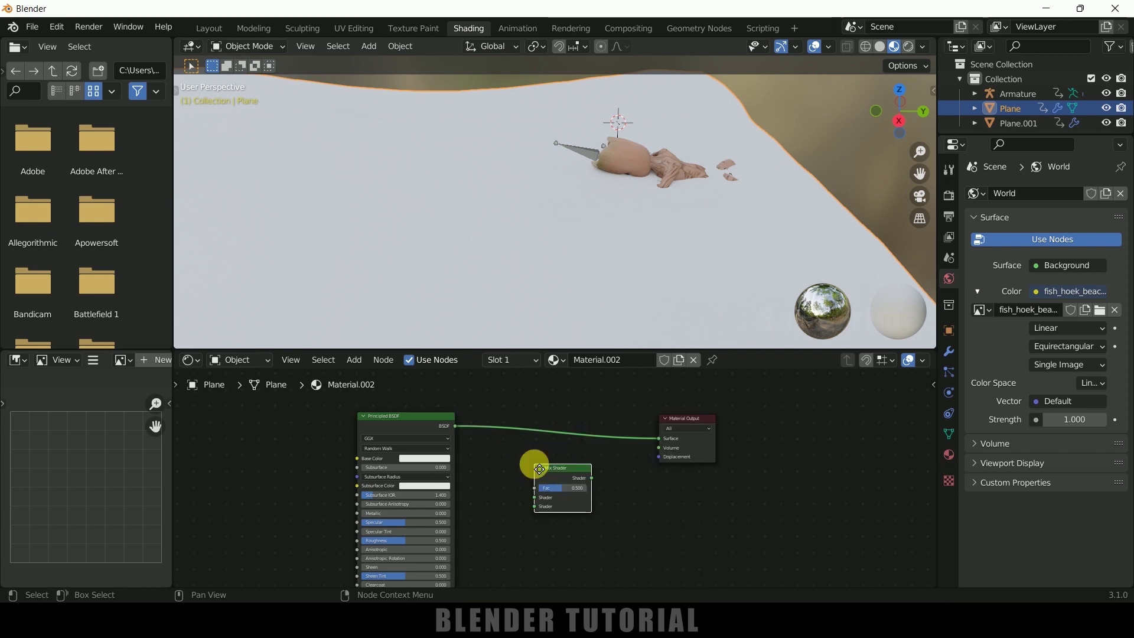
pyautogui.click(527, 419)
pyautogui.moveTo(562, 431); pyautogui.dragTo(618, 440)
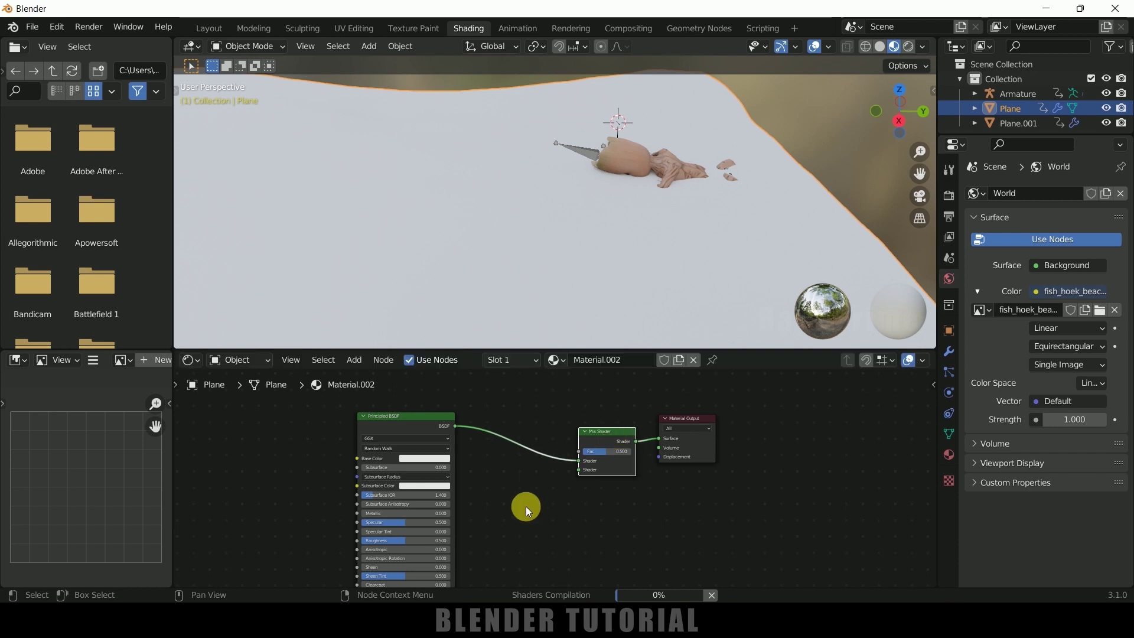
# - Add an Emission node, connect it to the Mix Shader's second Shader input, and space out the nodes
pyautogui.hotkey('shift', 'a')
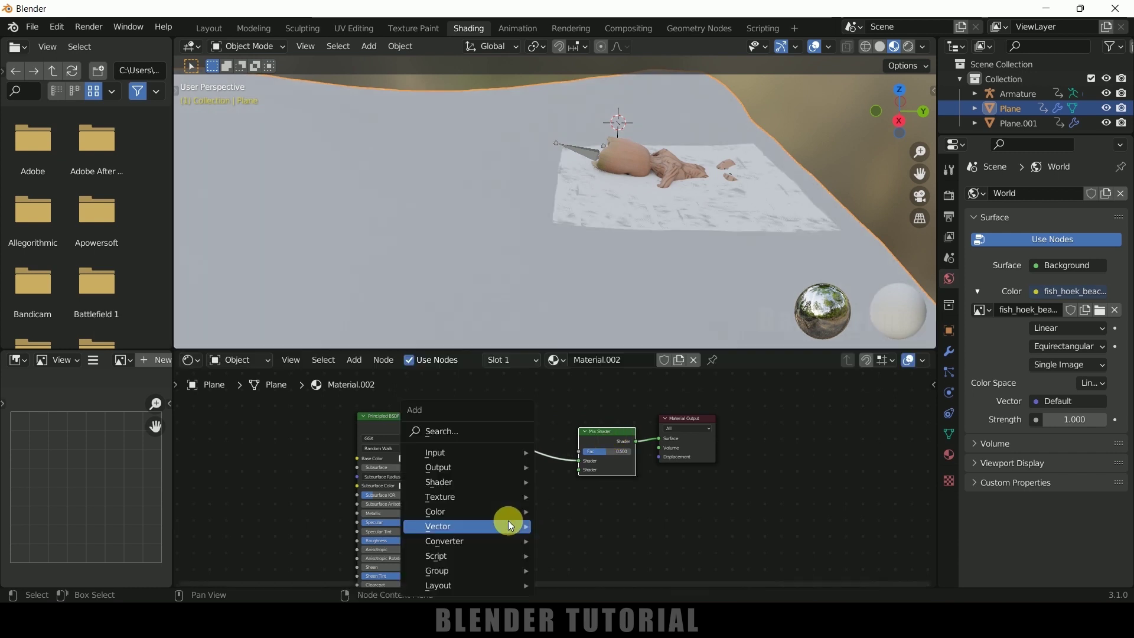
pyautogui.click(477, 427)
pyautogui.write('emiss')
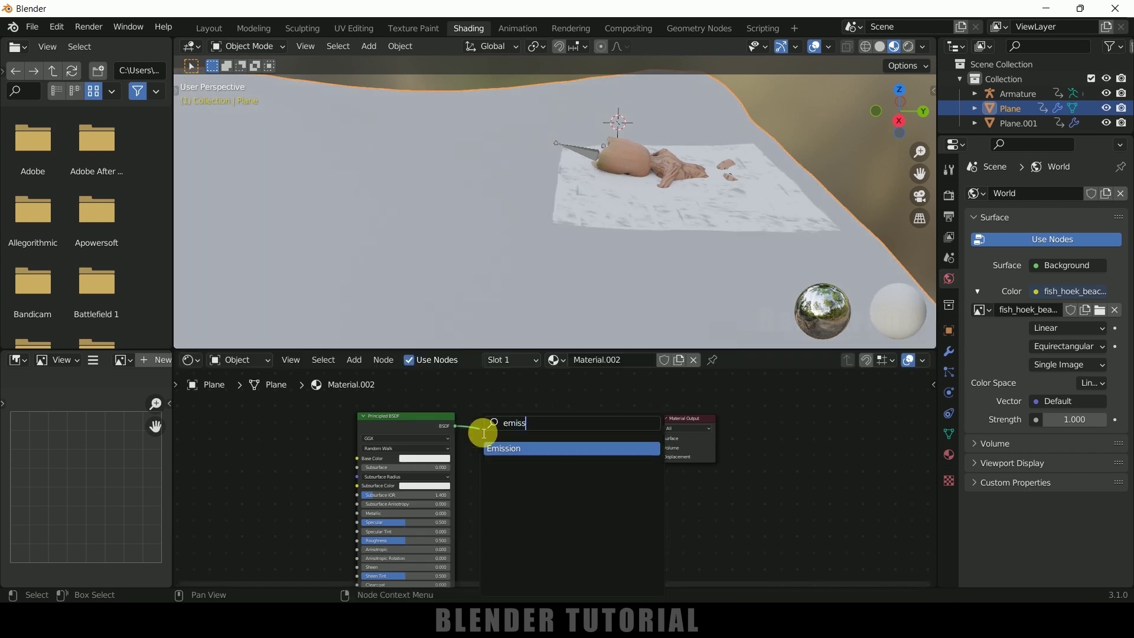
pyautogui.click(500, 450)
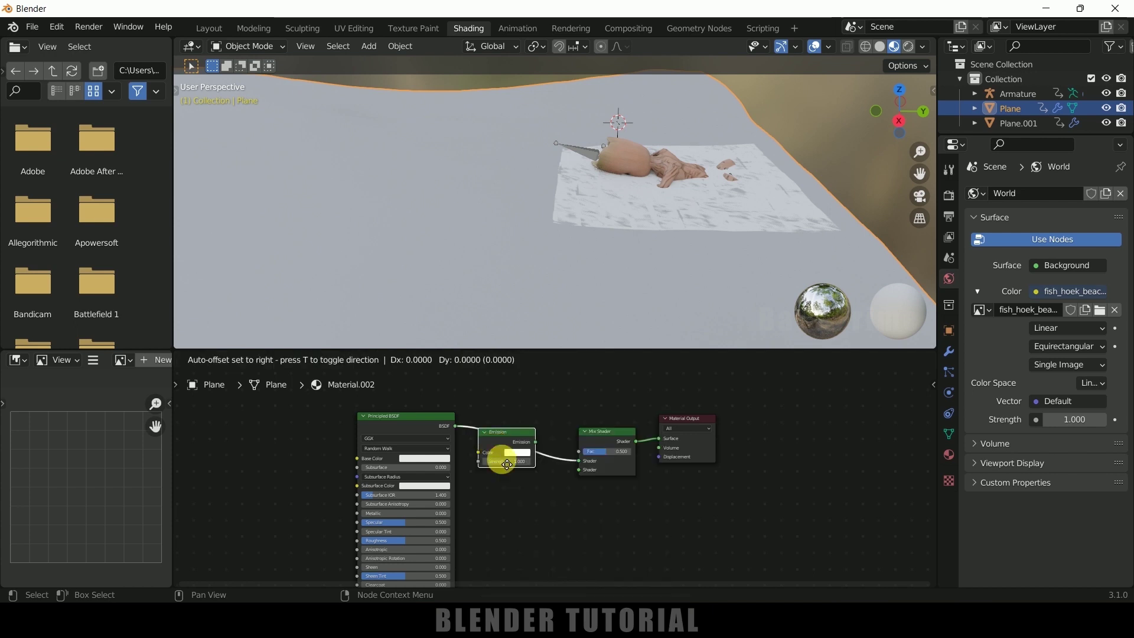
pyautogui.click(505, 512)
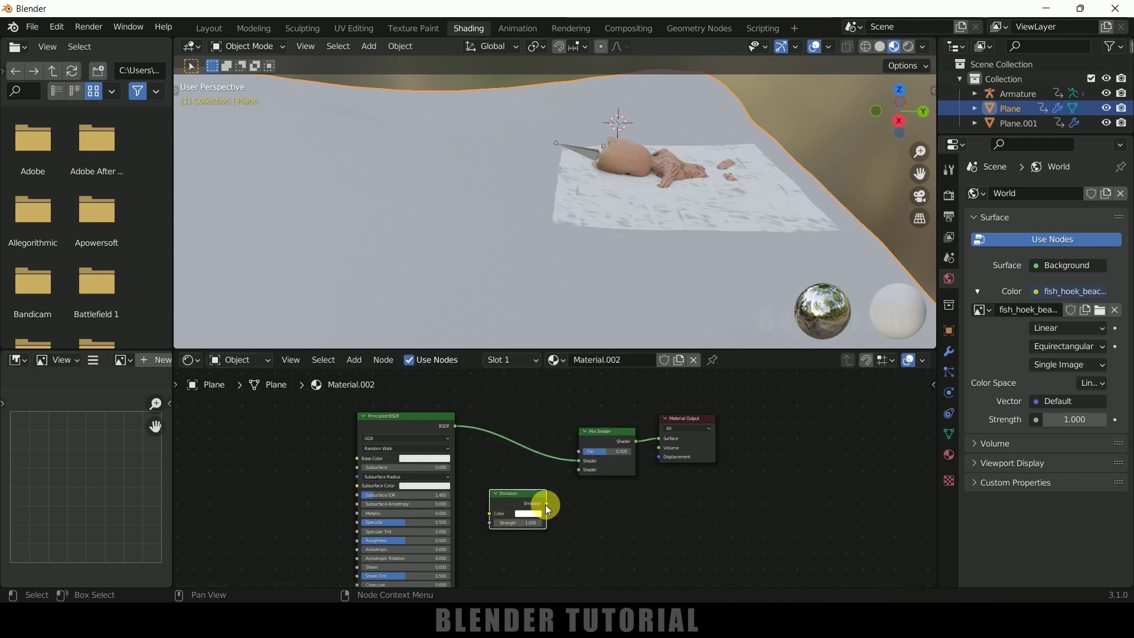
pyautogui.moveTo(546, 503)
pyautogui.mouseDown()
pyautogui.moveTo(577, 470)
pyautogui.moveTo(531, 504)
pyautogui.moveTo(538, 515)
pyautogui.mouseUp()
pyautogui.moveTo(618, 394); pyautogui.dragTo(816, 416)
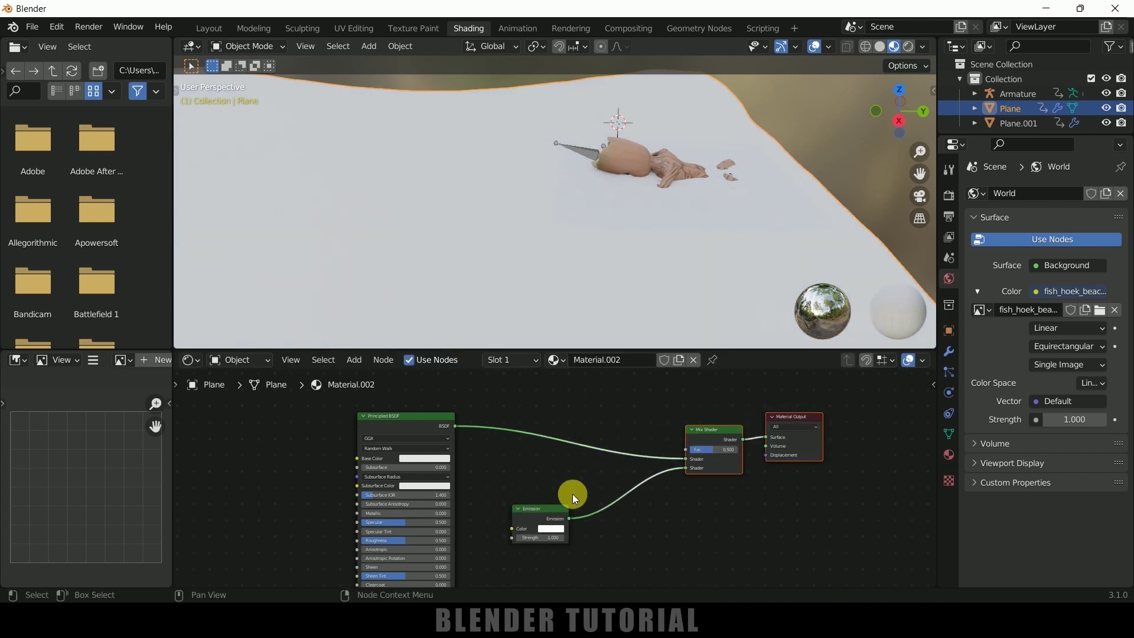
pyautogui.moveTo(555, 506); pyautogui.dragTo(599, 495)
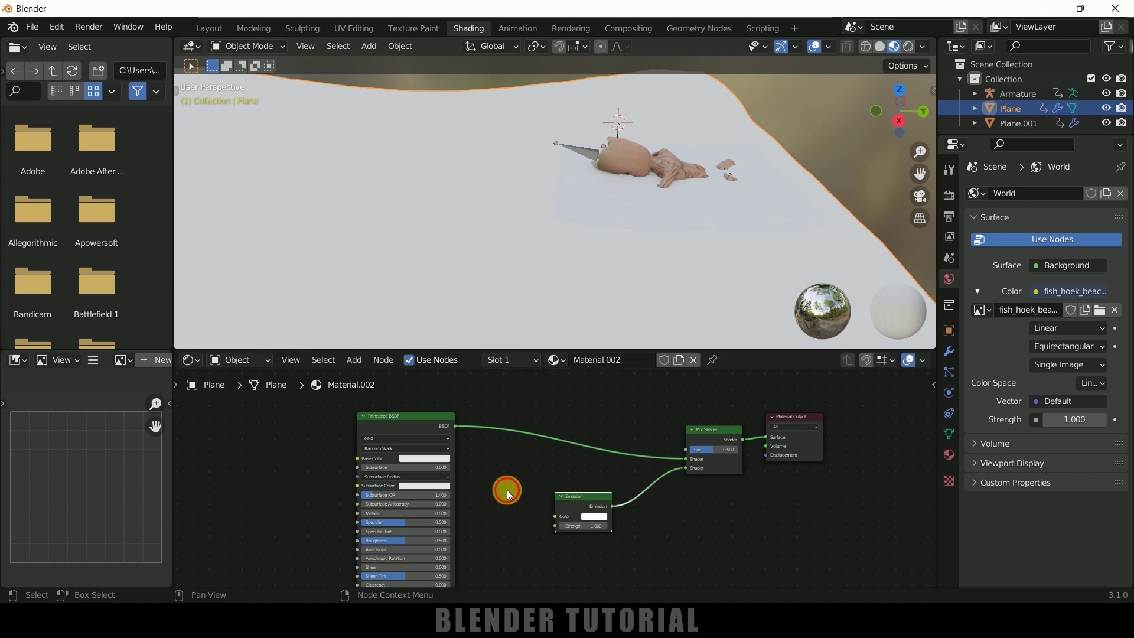
# - Add an Attribute node between the Principled BSDF and Emission nodes, shifting the Emission node to make room
pyautogui.hotkey('shift', 'a')
pyautogui.click(469, 429)
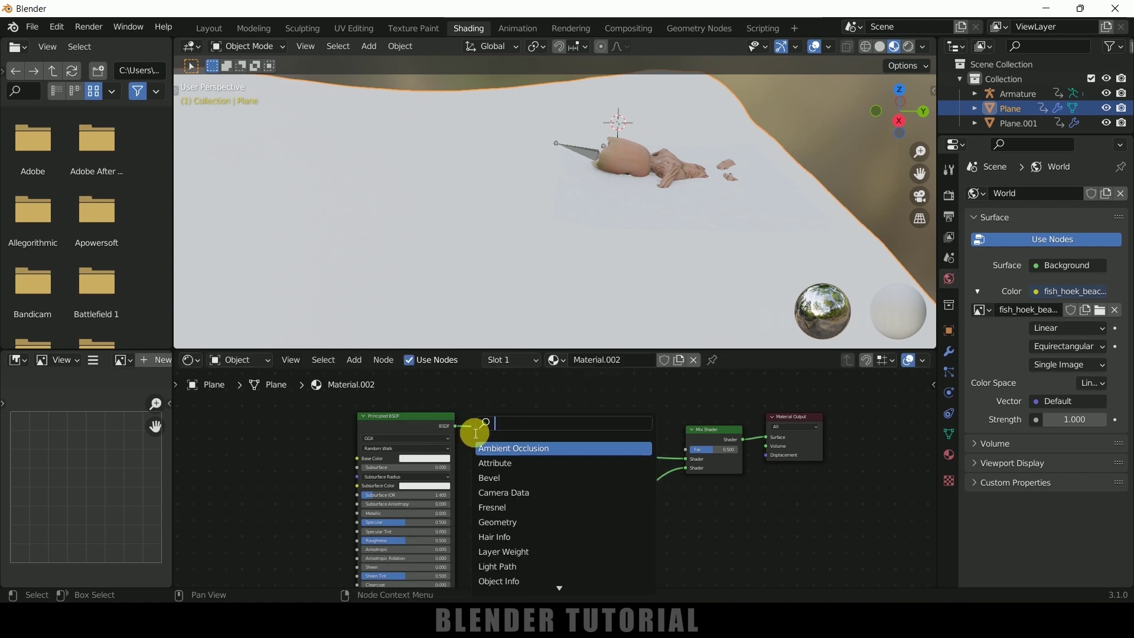
pyautogui.write('attr')
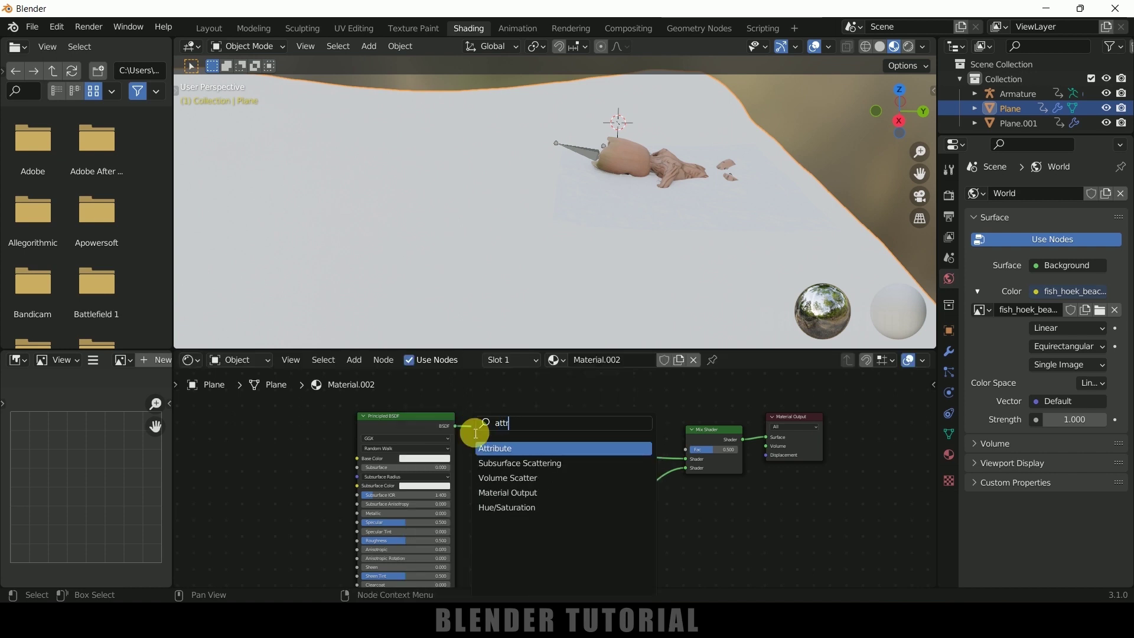
pyautogui.click(499, 449)
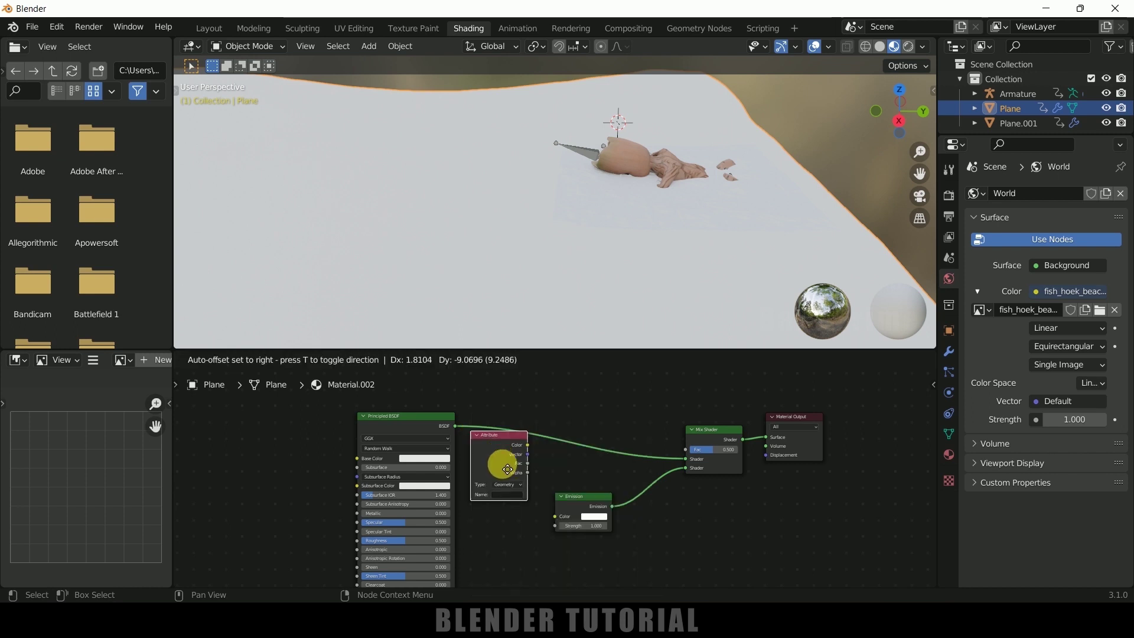
pyautogui.click(502, 492)
pyautogui.click(578, 500)
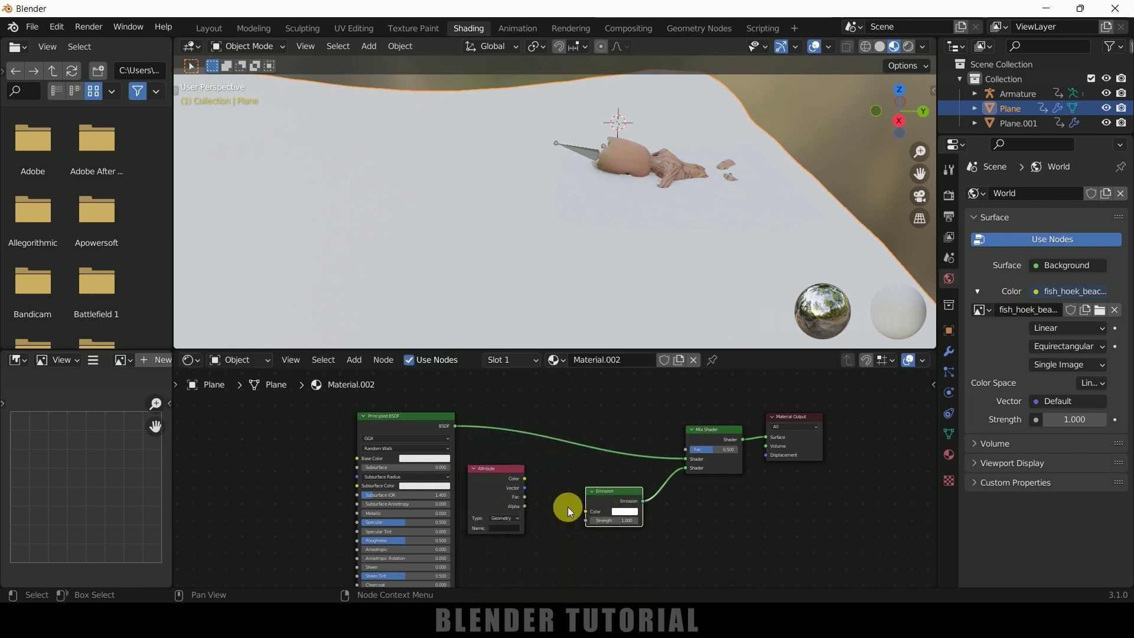
# - Set the Attribute node's name to foam and connect its Color output to the Emission node's Color input
pyautogui.scroll(2, 567, 509)
pyautogui.scroll(1, 561, 516)
pyautogui.click(459, 553)
pyautogui.write('foam')
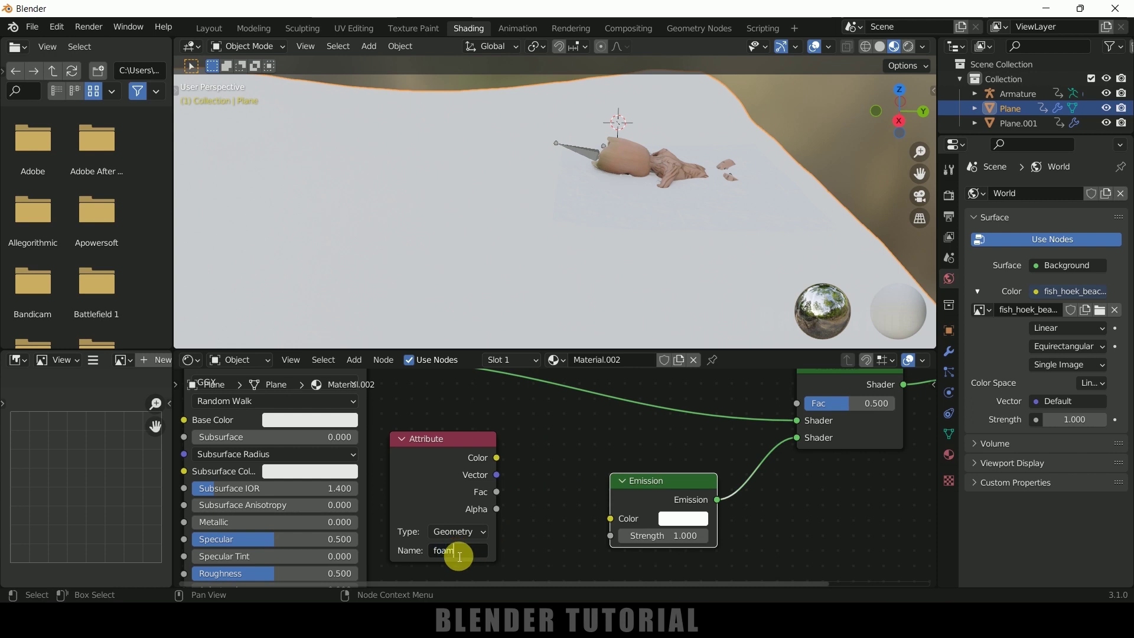
pyautogui.press('Return')
pyautogui.moveTo(497, 458); pyautogui.dragTo(610, 521)
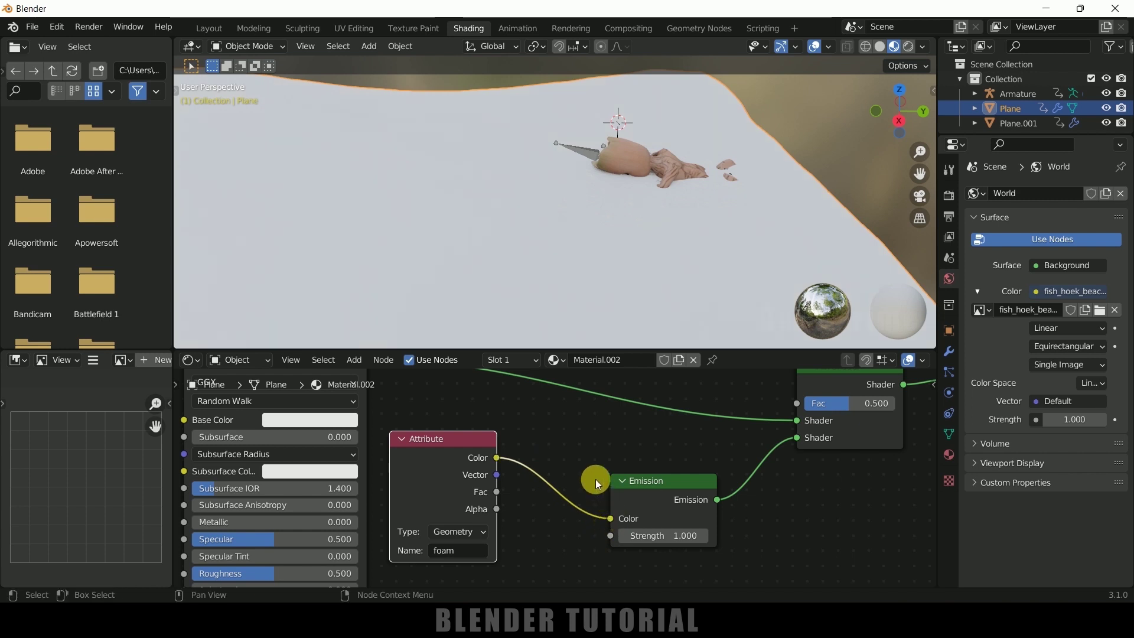
# - Change the Principled BSDF base color of the ocean material to light blue
pyautogui.scroll(-2, 587, 441)
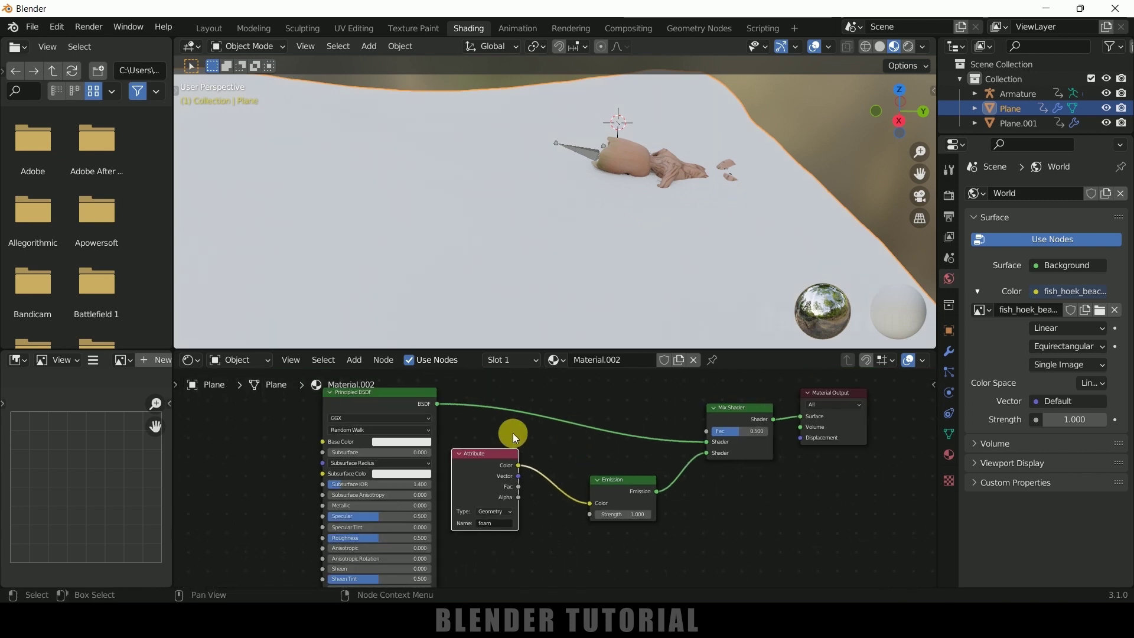
pyautogui.click(381, 442)
pyautogui.moveTo(412, 331); pyautogui.dragTo(416, 334)
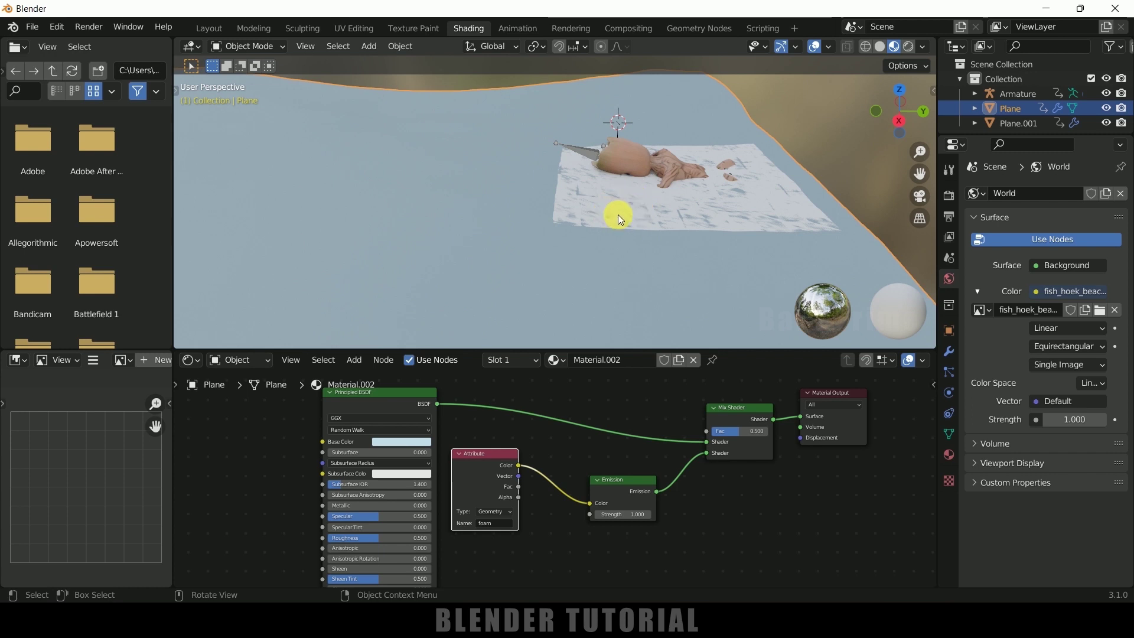
# - Hide the small shrinkwrapped plane, Plane.001, from both viewports and renders in its object visibility settings
pyautogui.click(635, 204)
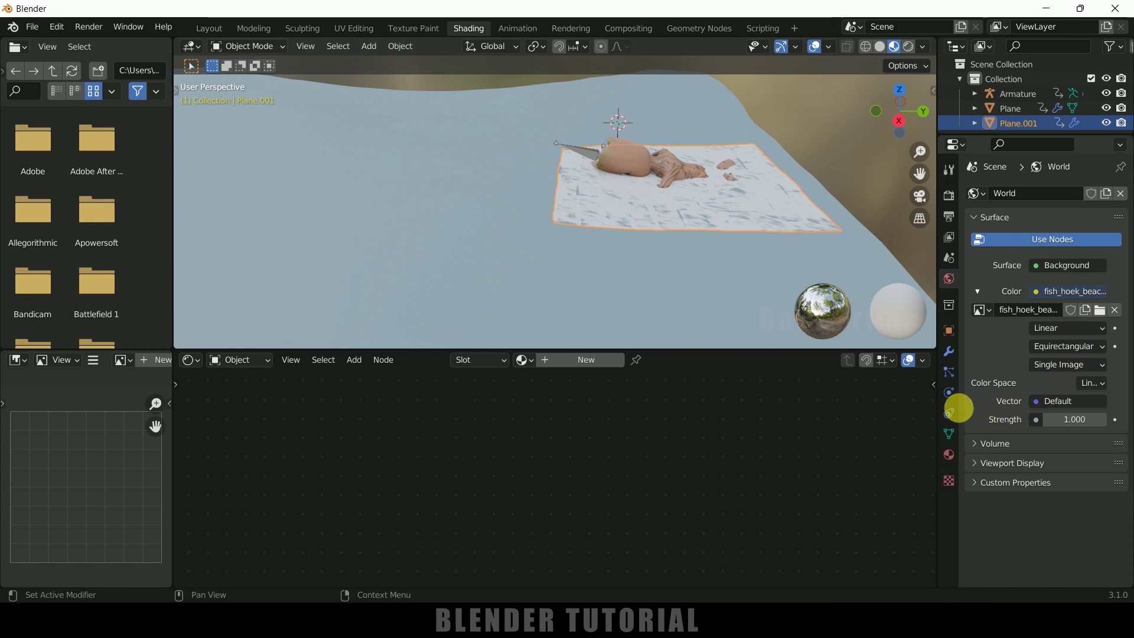
pyautogui.click(951, 330)
pyautogui.click(981, 505)
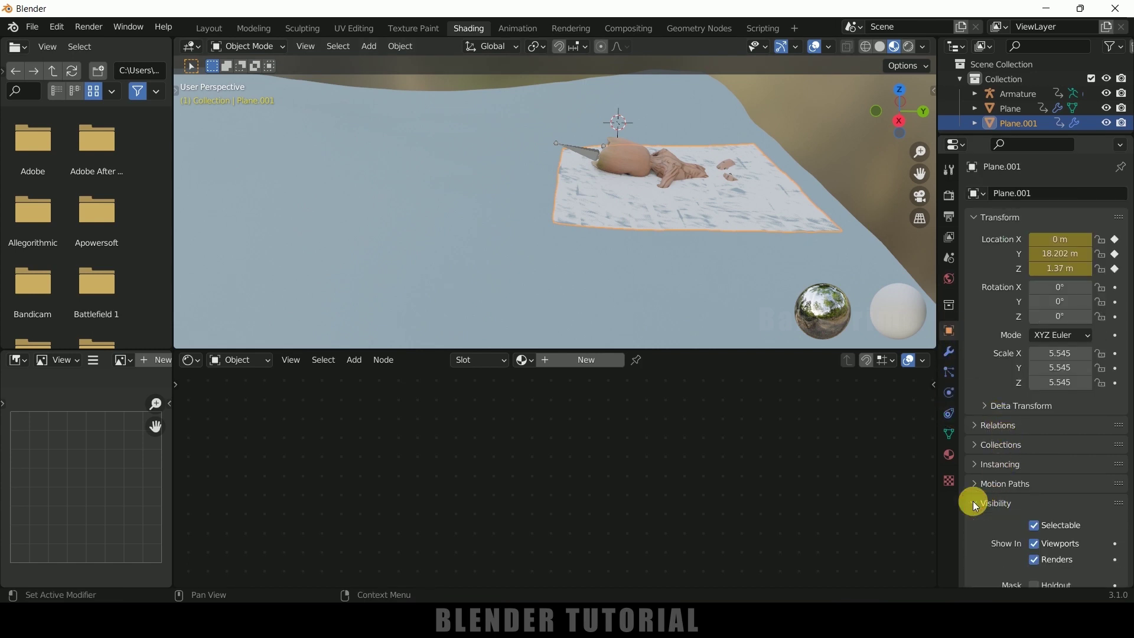
pyautogui.scroll(-3, 975, 502)
pyautogui.click(1034, 473)
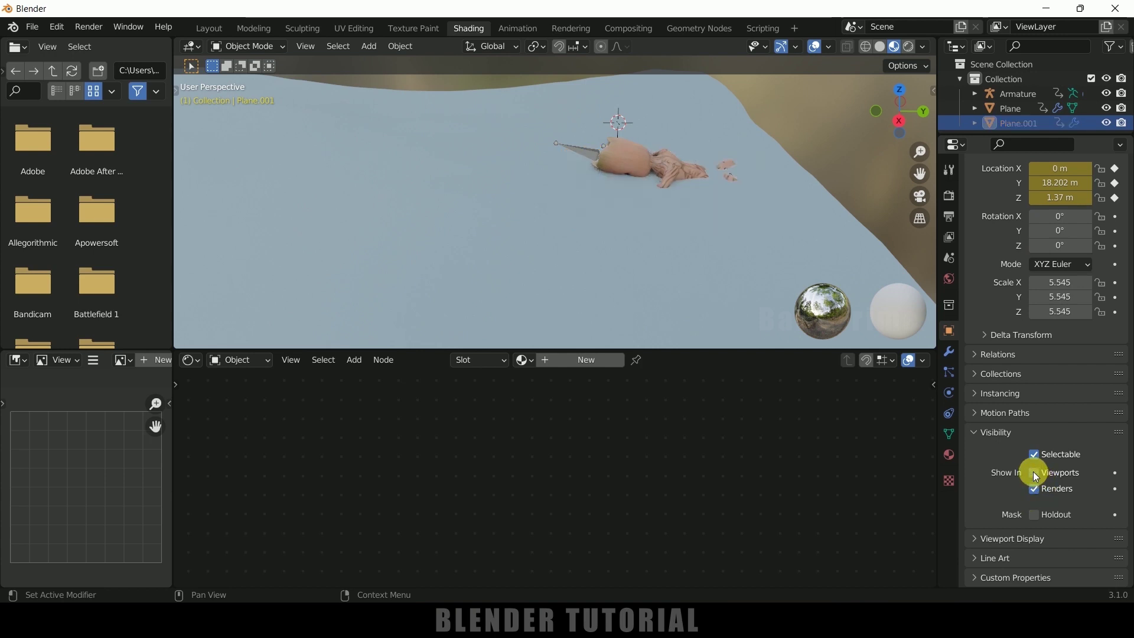
pyautogui.click(1035, 487)
pyautogui.click(1108, 124)
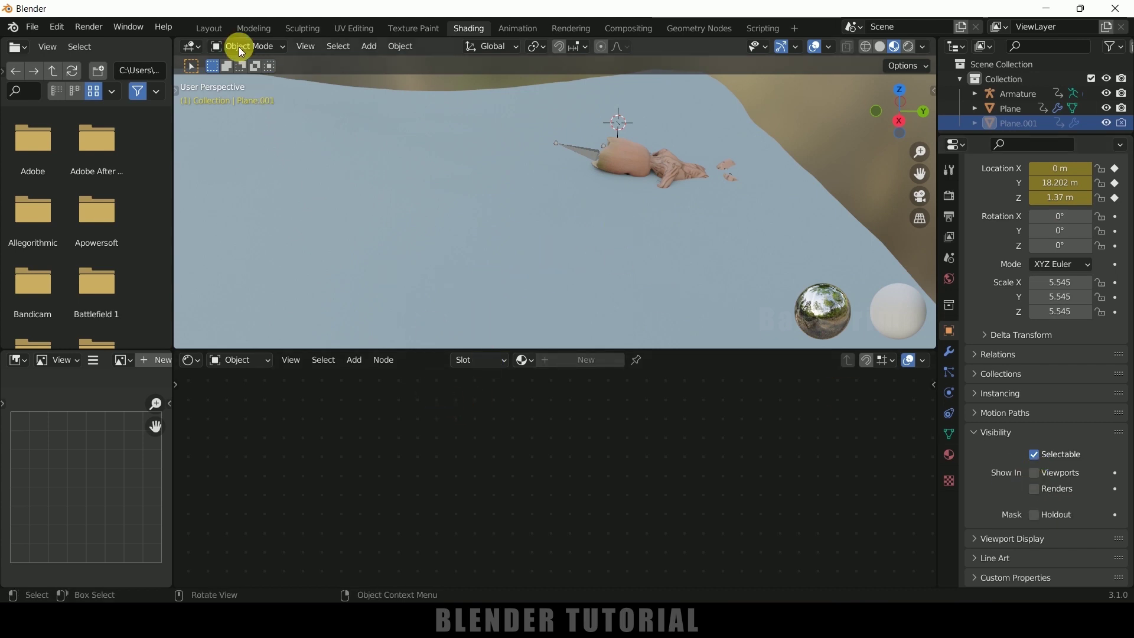
# - Return to the Layout workspace, select the ocean plane, and enable Foam in its Ocean modifier
pyautogui.click(208, 30)
pyautogui.click(224, 157)
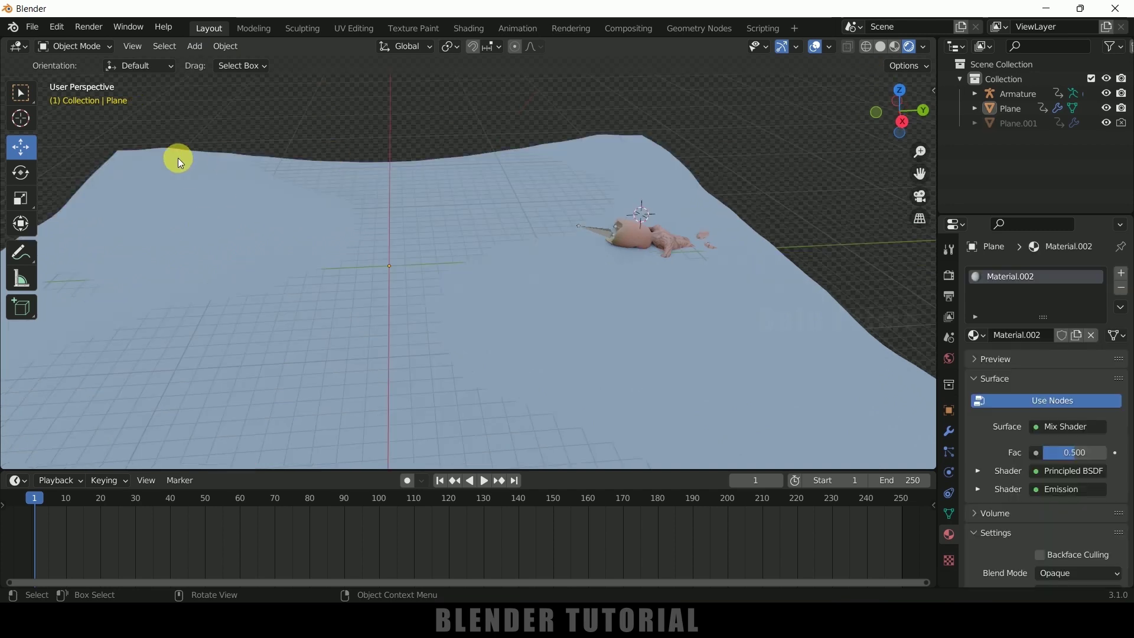
pyautogui.click(193, 189)
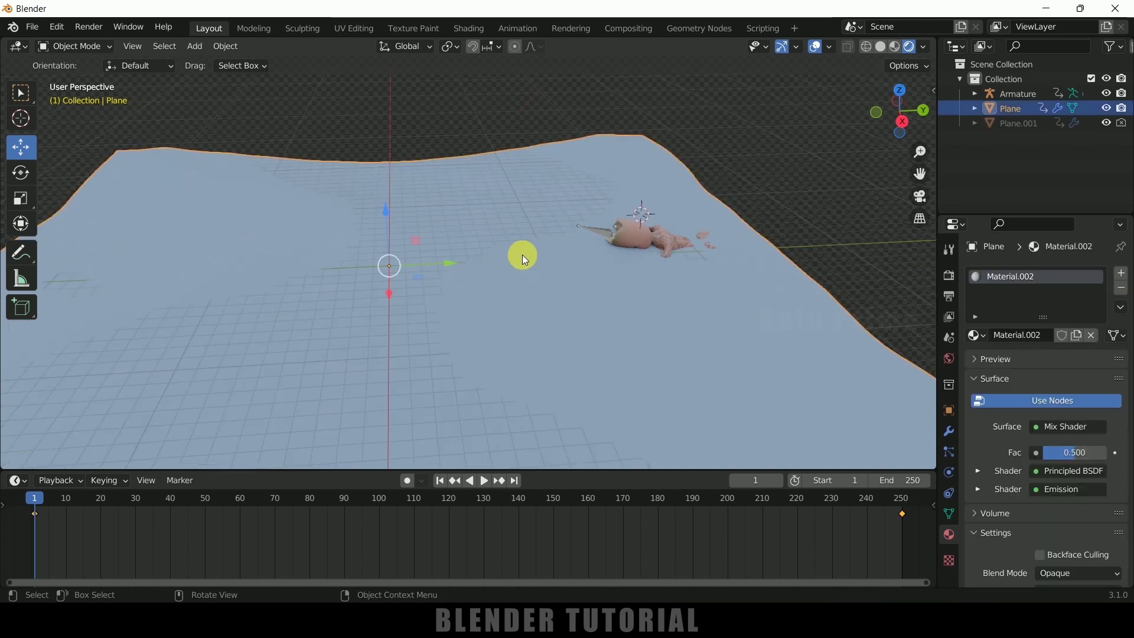
pyautogui.click(948, 431)
pyautogui.scroll(-5, 998, 438)
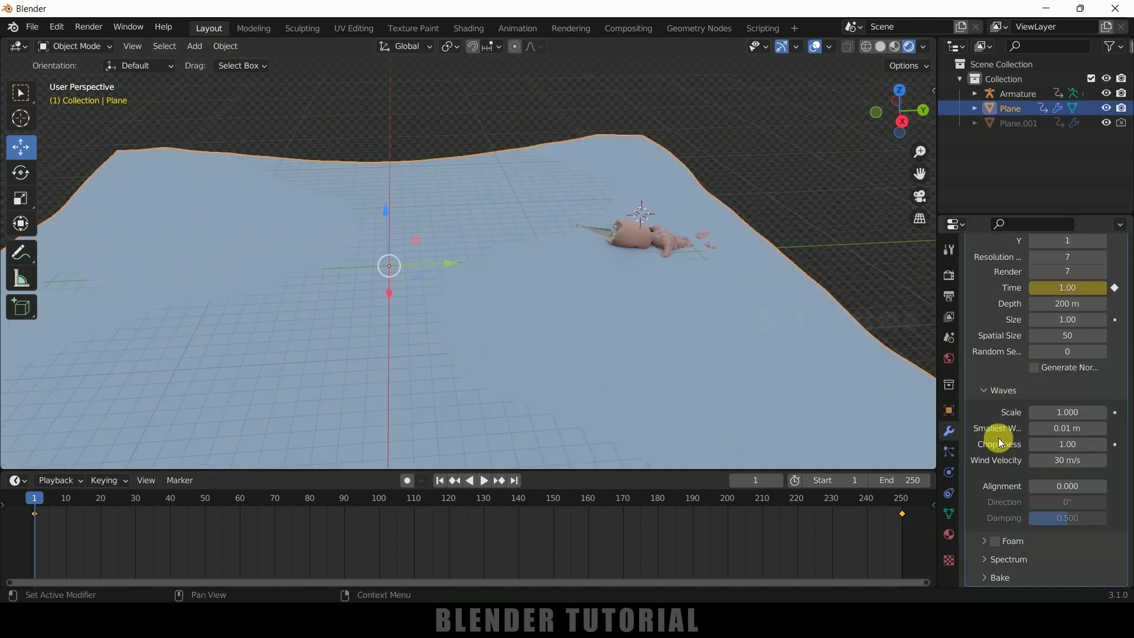
pyautogui.click(985, 542)
pyautogui.scroll(-3, 980, 508)
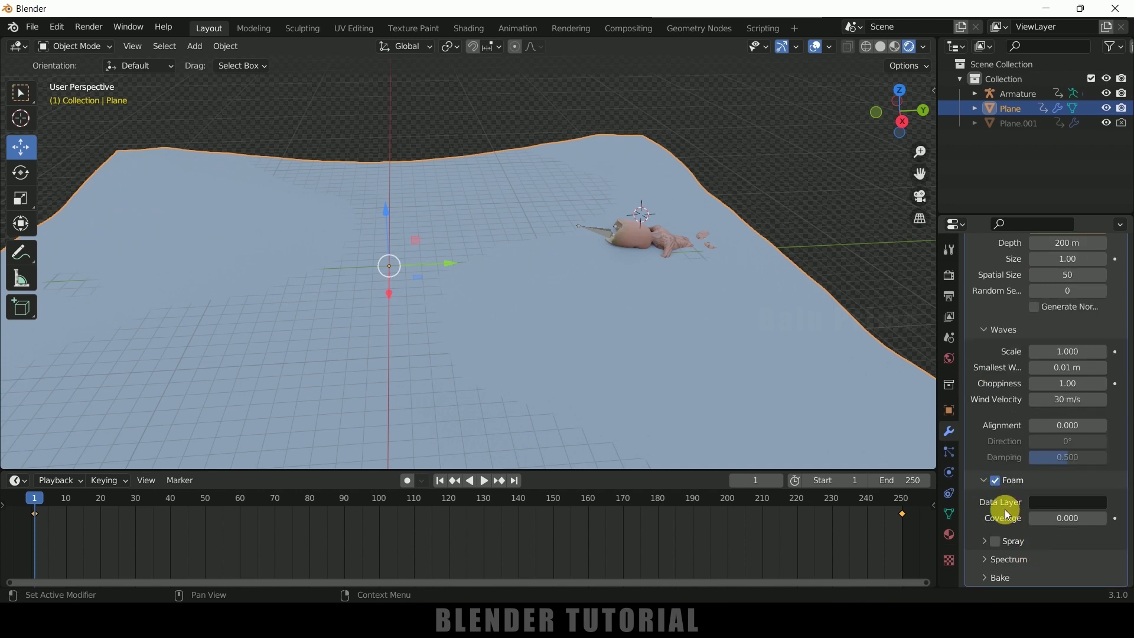
# - Set the foam data layer of the plane's Ocean modifier to foam
pyautogui.click(1045, 503)
pyautogui.write('foam')
pyautogui.press('Return')
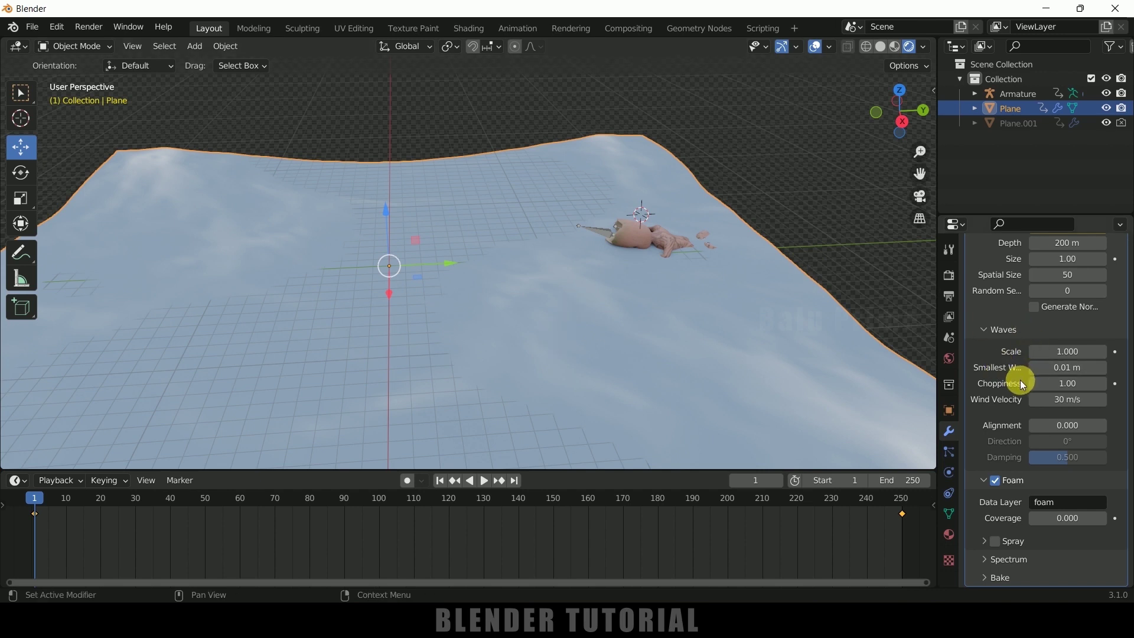
# - Set both the viewport and render resolution of the Ocean modifier to 25
pyautogui.scroll(7, 1019, 380)
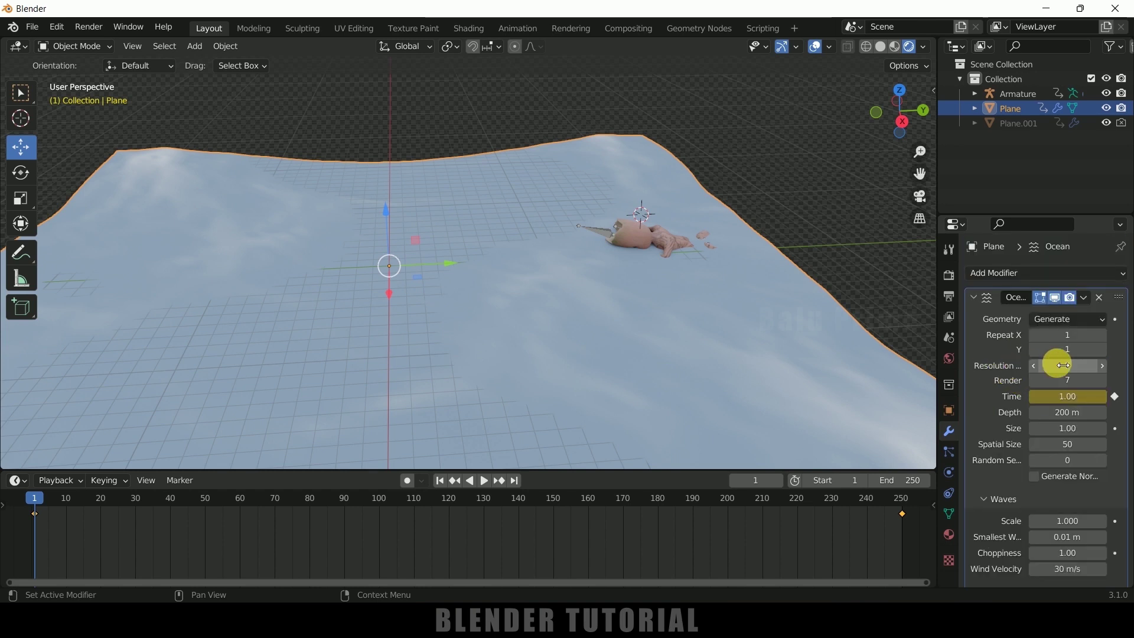
pyautogui.click(1073, 367)
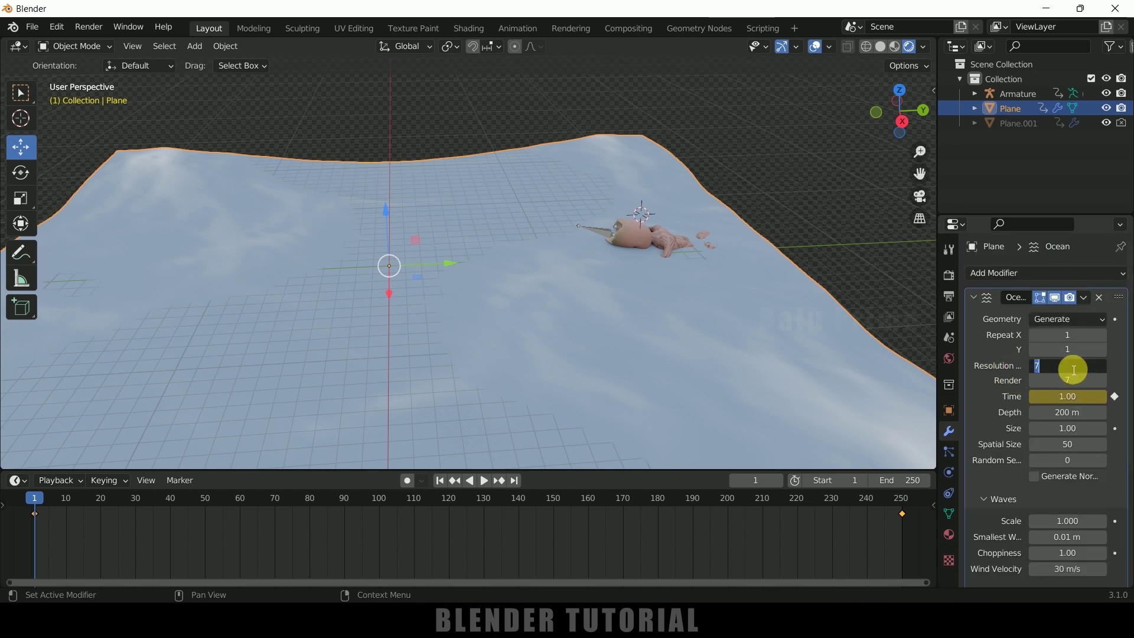
pyautogui.press('Return')
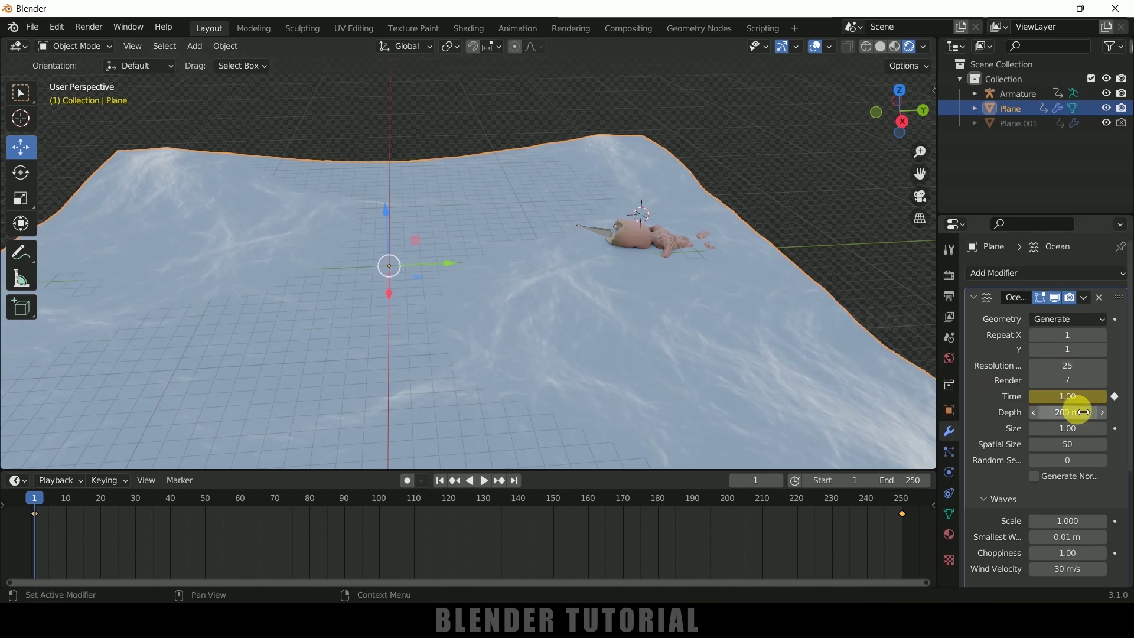
pyautogui.click(1072, 382)
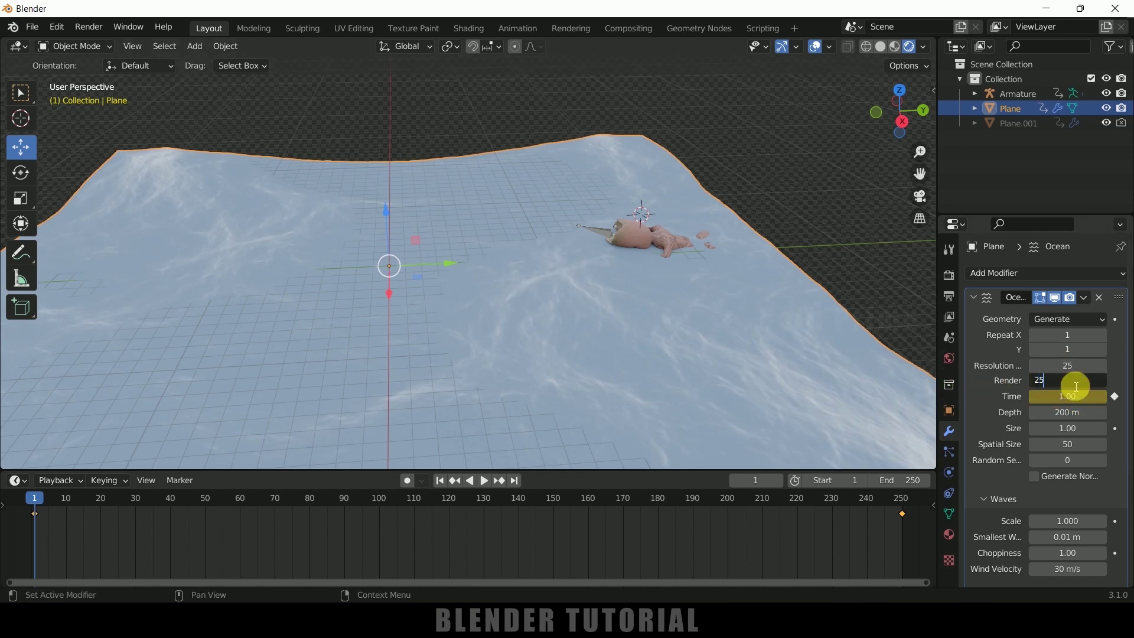
pyautogui.press('Return')
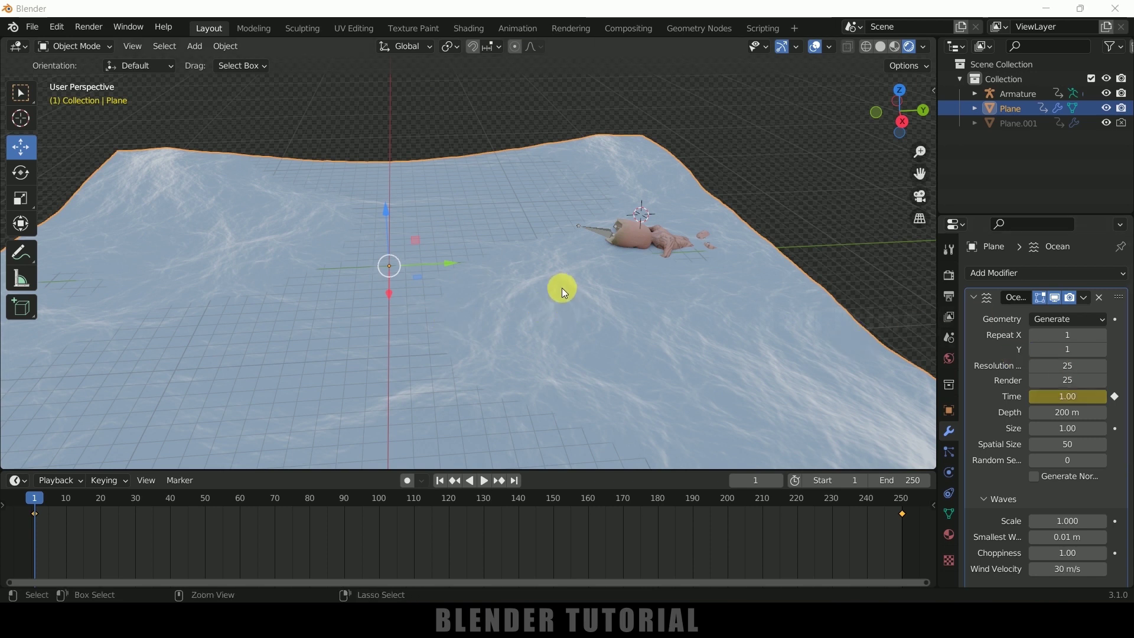
# - Save the project as groot swim.blend in the D:\youtube\tracking folder
pyautogui.hotkey('ctrl', 's')
pyautogui.click(460, 502)
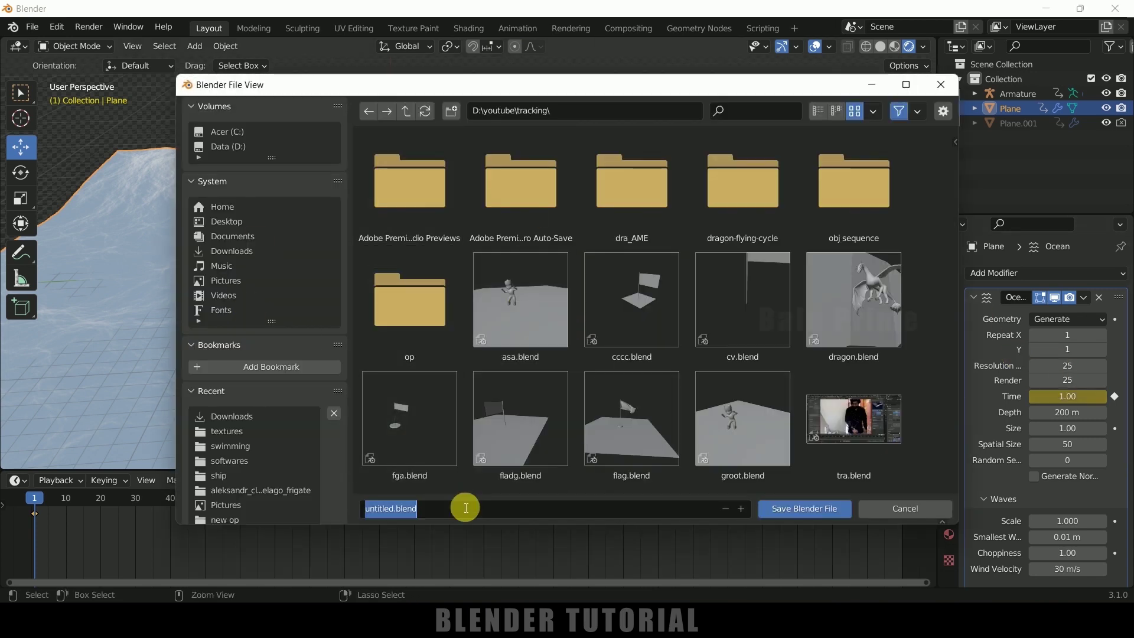
pyautogui.write('groot s')
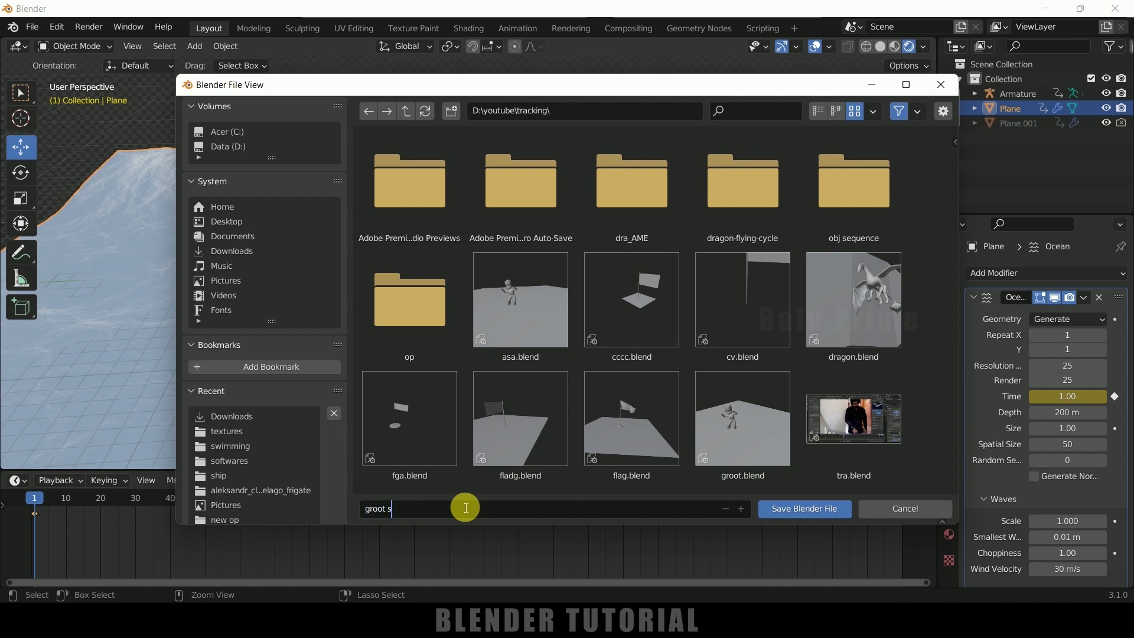
pyautogui.write('wim')
pyautogui.press('Return')
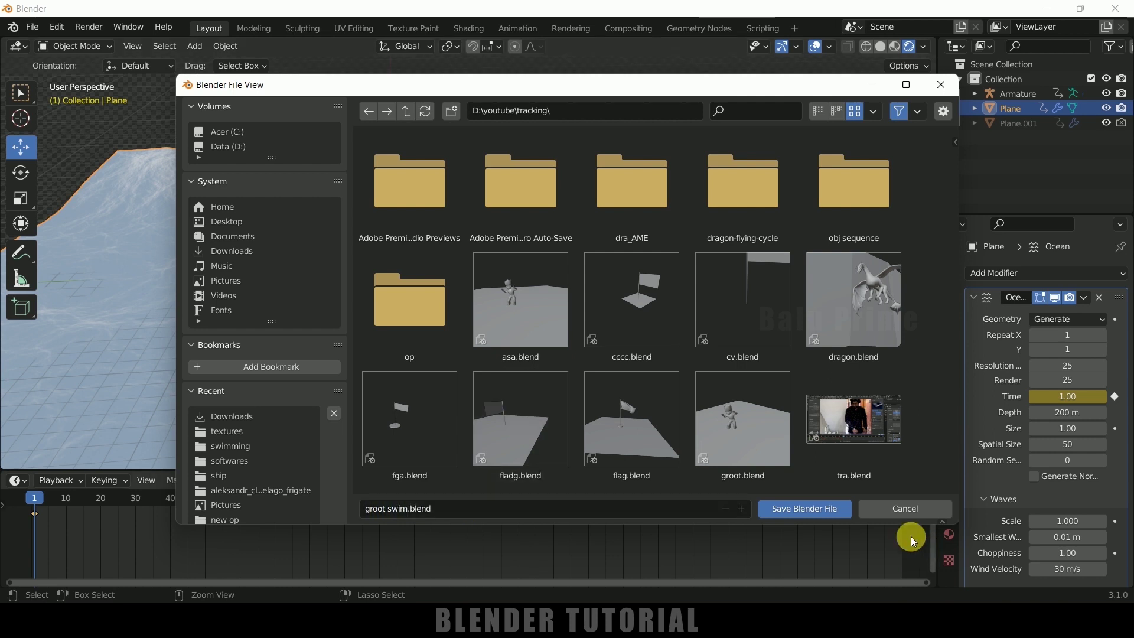
pyautogui.click(812, 512)
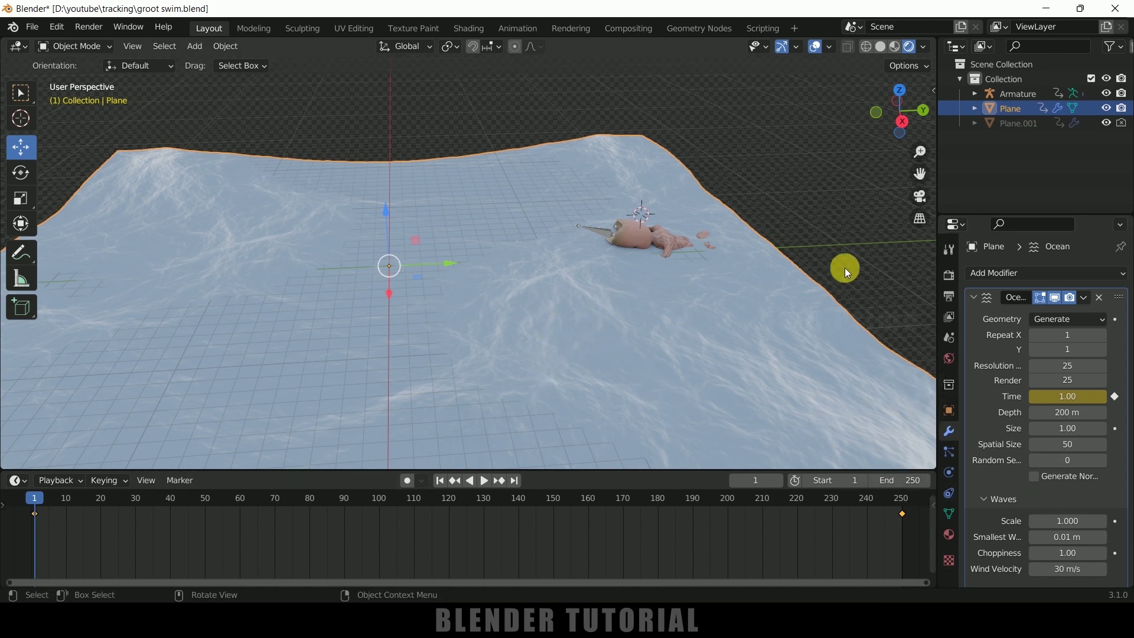
# - In the Shading workspace, change the ocean material's Principled BSDF base color to deep blue and its roughness to 0.133
pyautogui.click(476, 26)
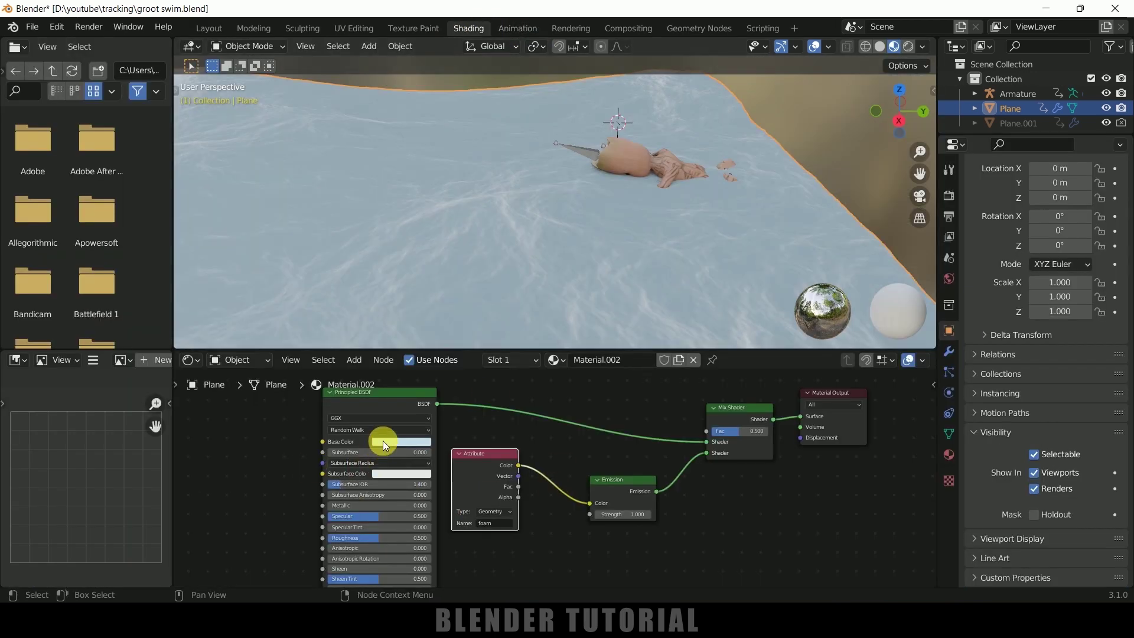
pyautogui.click(405, 442)
pyautogui.moveTo(423, 338); pyautogui.dragTo(423, 315)
pyautogui.moveTo(423, 314); pyautogui.dragTo(455, 338)
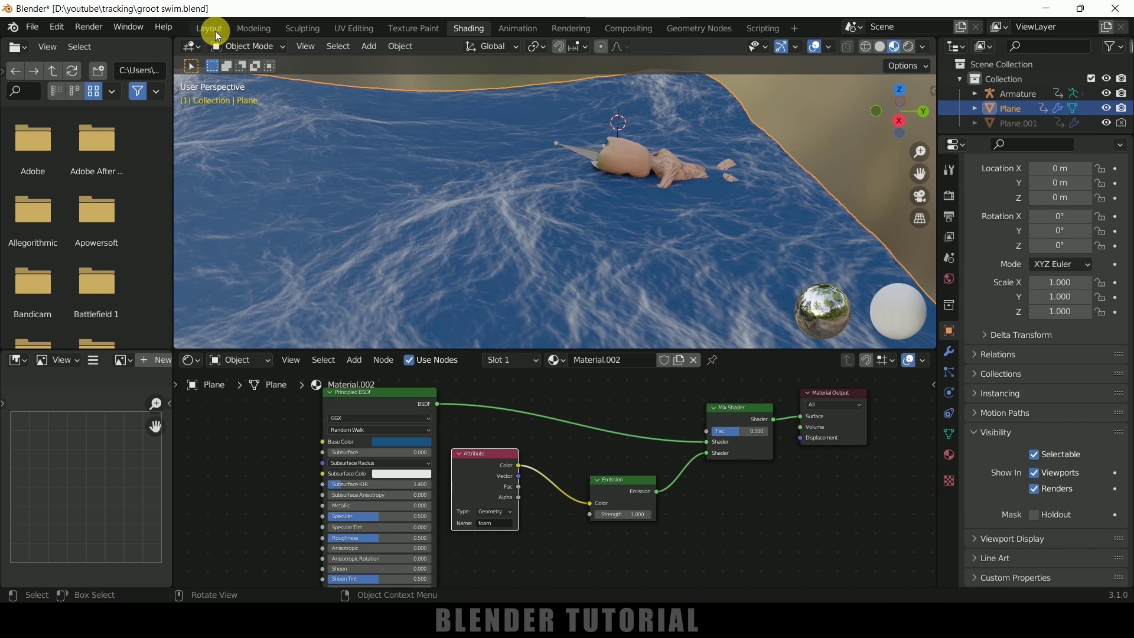
pyautogui.moveTo(280, 491); pyautogui.dragTo(353, 441, button='middle')
pyautogui.moveTo(459, 487); pyautogui.dragTo(417, 488)
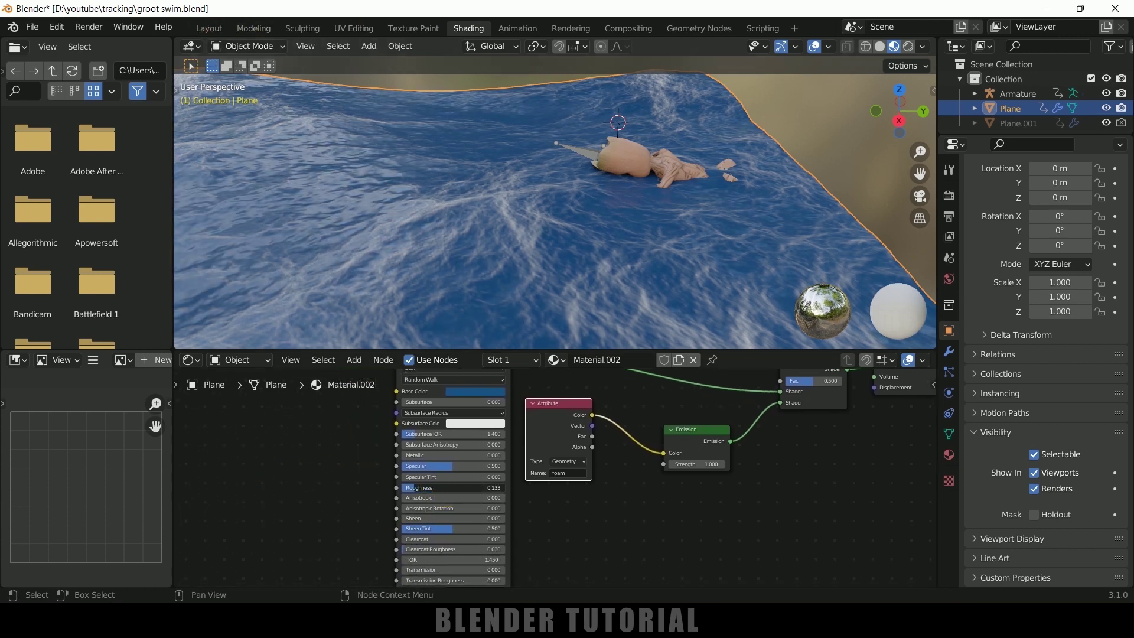
# - Set the ocean material's Principled BSDF IOR to 1.33 and its transmission to 1
pyautogui.scroll(-1, 311, 503)
pyautogui.scroll(5, 311, 503)
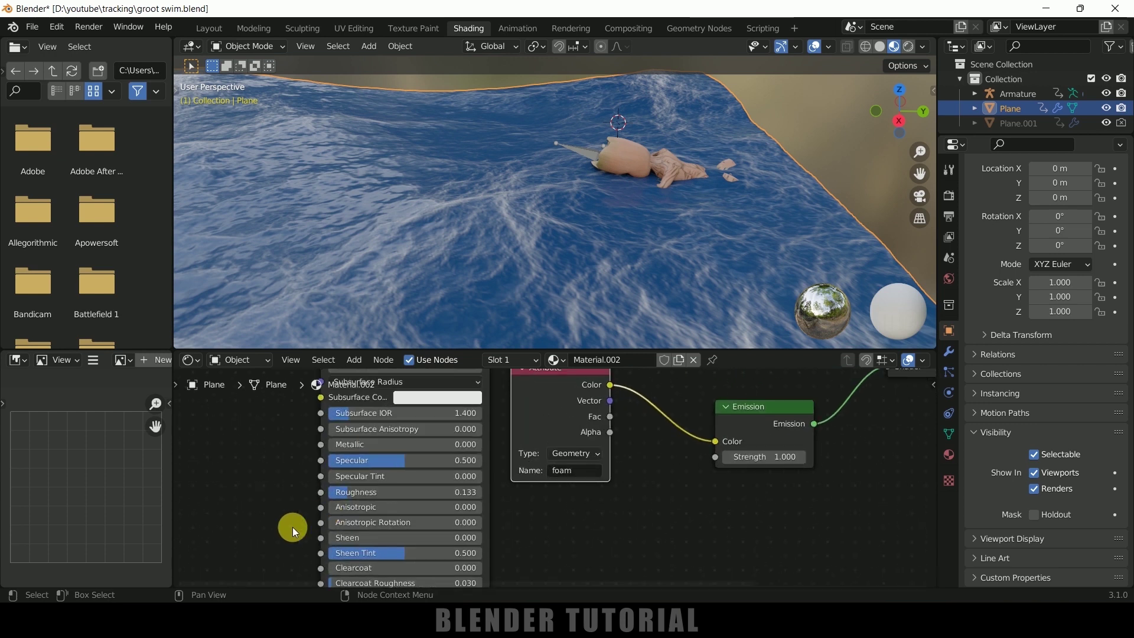
pyautogui.scroll(-2, 331, 458)
pyautogui.hscroll(2, 331, 459)
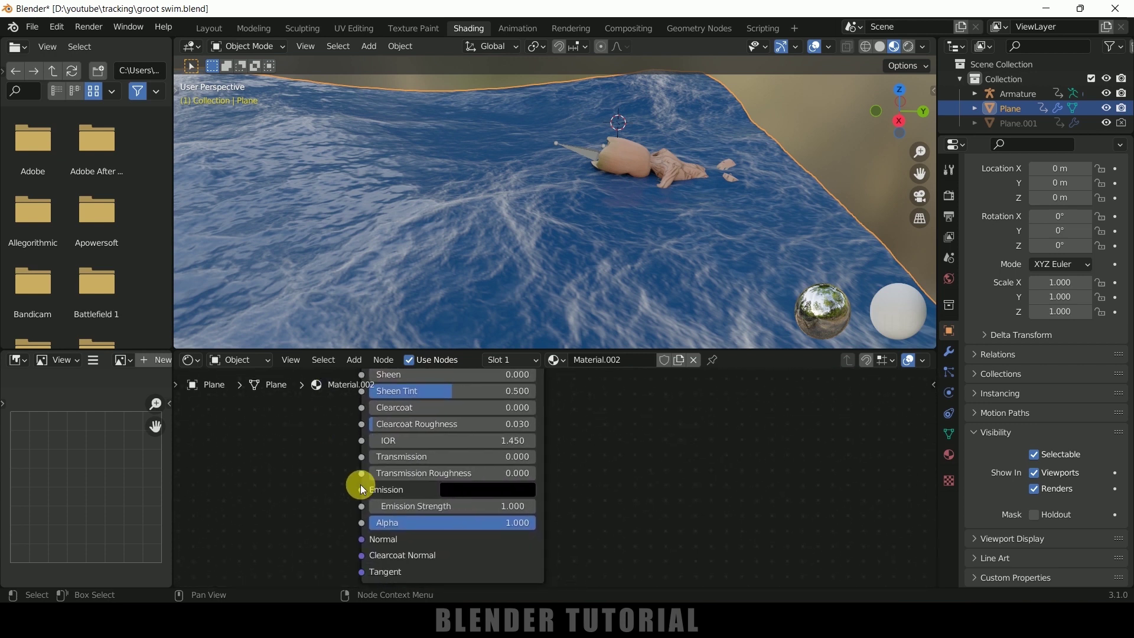
pyautogui.moveTo(471, 441); pyautogui.dragTo(471, 440)
pyautogui.write('1')
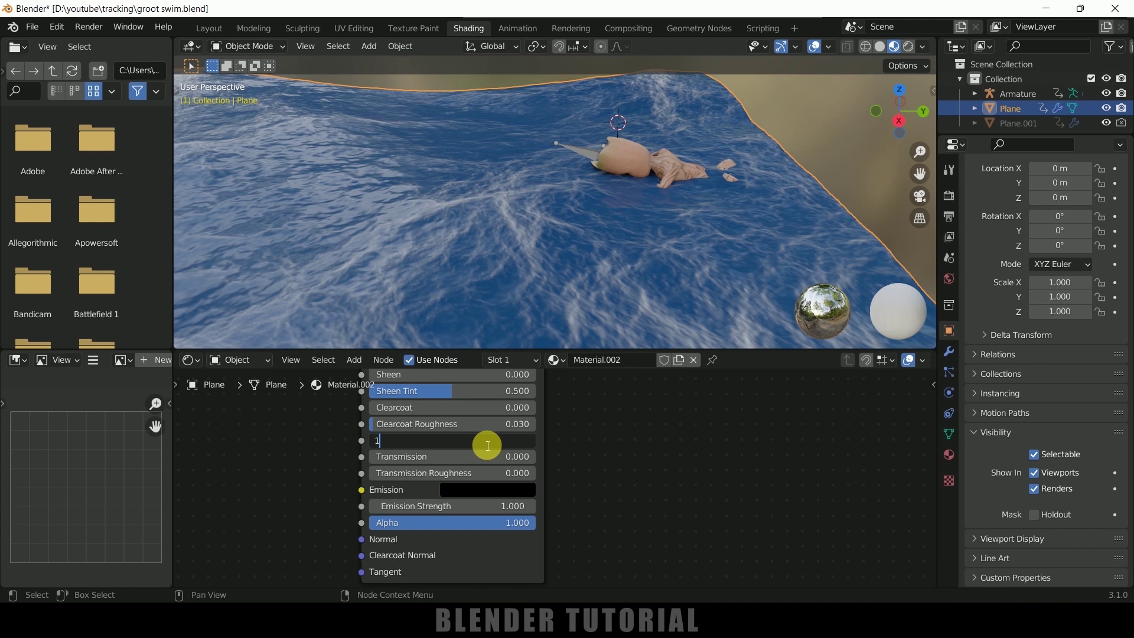
pyautogui.write('.33')
pyautogui.press('Return')
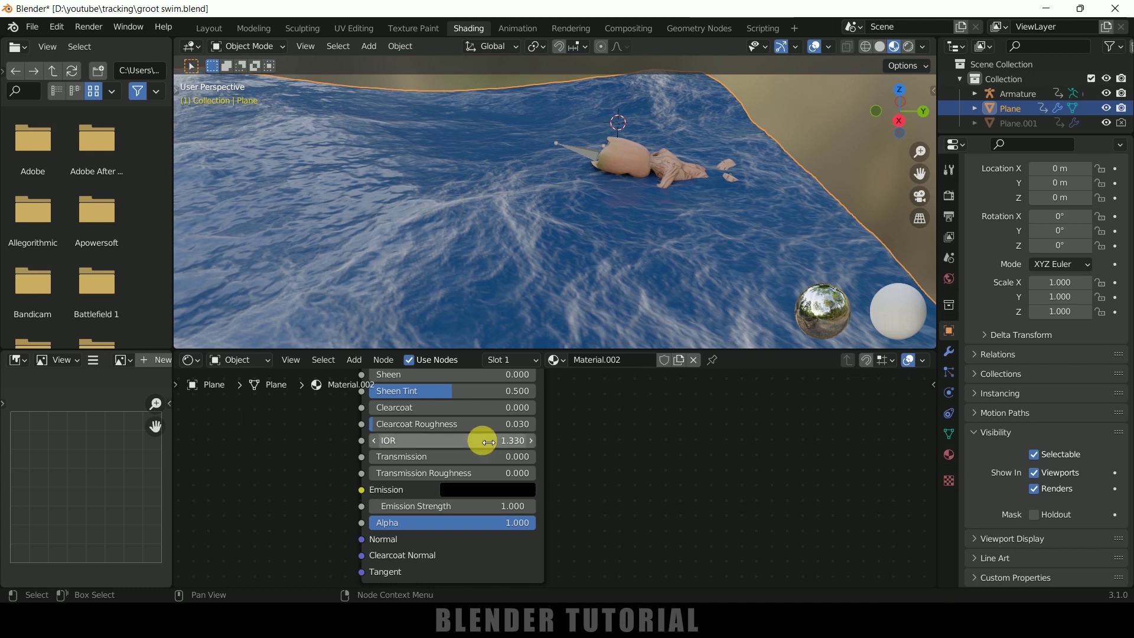
pyautogui.click(424, 459)
pyautogui.write('1')
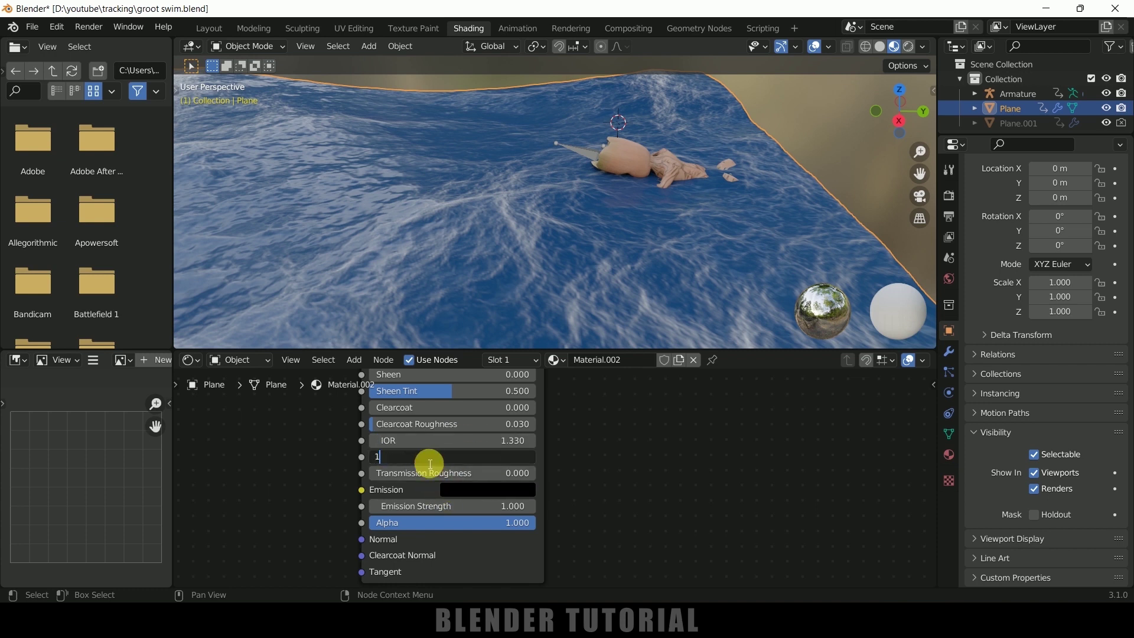
pyautogui.press('Return')
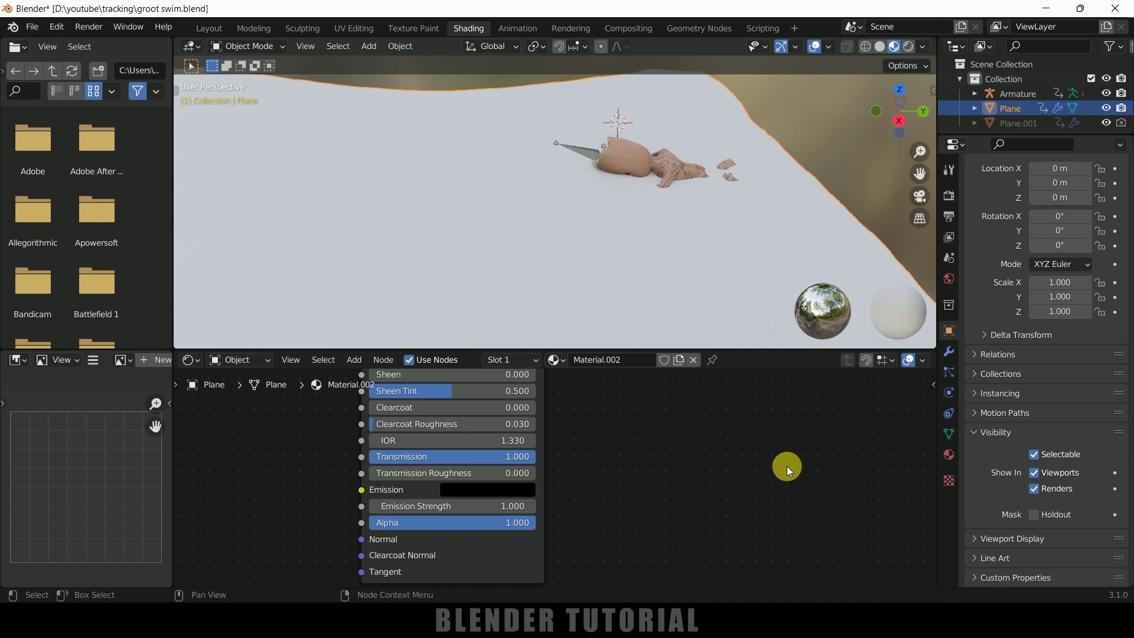
# - Return to the Layout workspace, add a Sun light, and raise it about 3.17 m along Z above the character
pyautogui.moveTo(638, 252)
pyautogui.mouseDown(button='middle')
pyautogui.moveTo(590, 251)
pyautogui.moveTo(583, 272)
pyautogui.moveTo(626, 265)
pyautogui.moveTo(626, 287)
pyautogui.moveTo(620, 252)
pyautogui.mouseUp(button='middle')
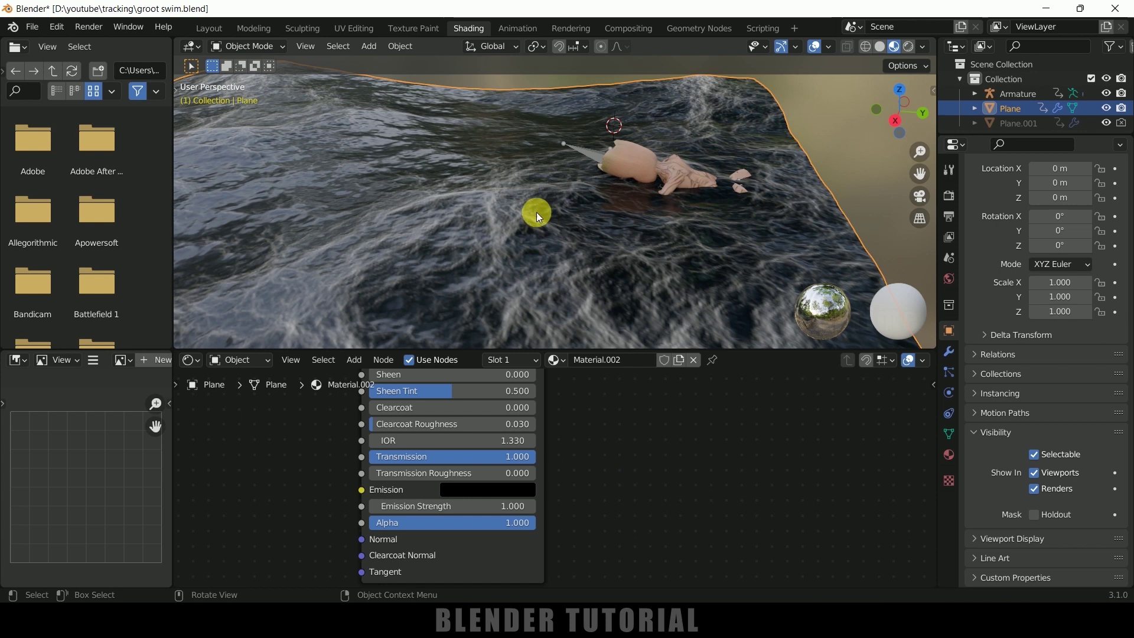
pyautogui.moveTo(536, 218); pyautogui.dragTo(360, 114, button='middle')
pyautogui.click(212, 29)
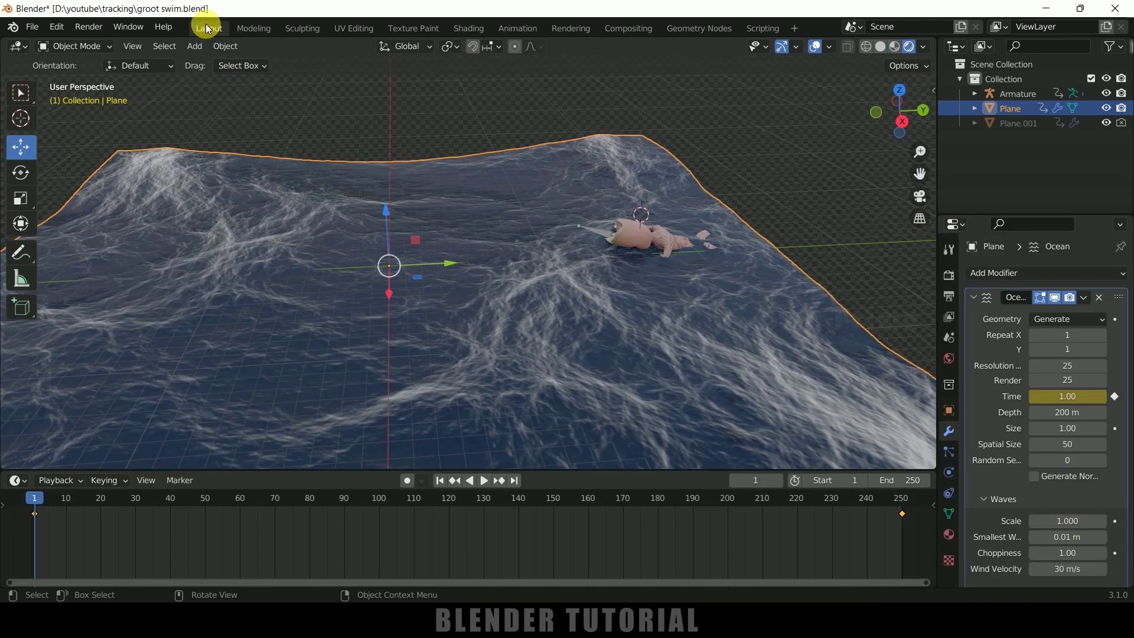
pyautogui.moveTo(490, 315); pyautogui.dragTo(489, 309, button='middle')
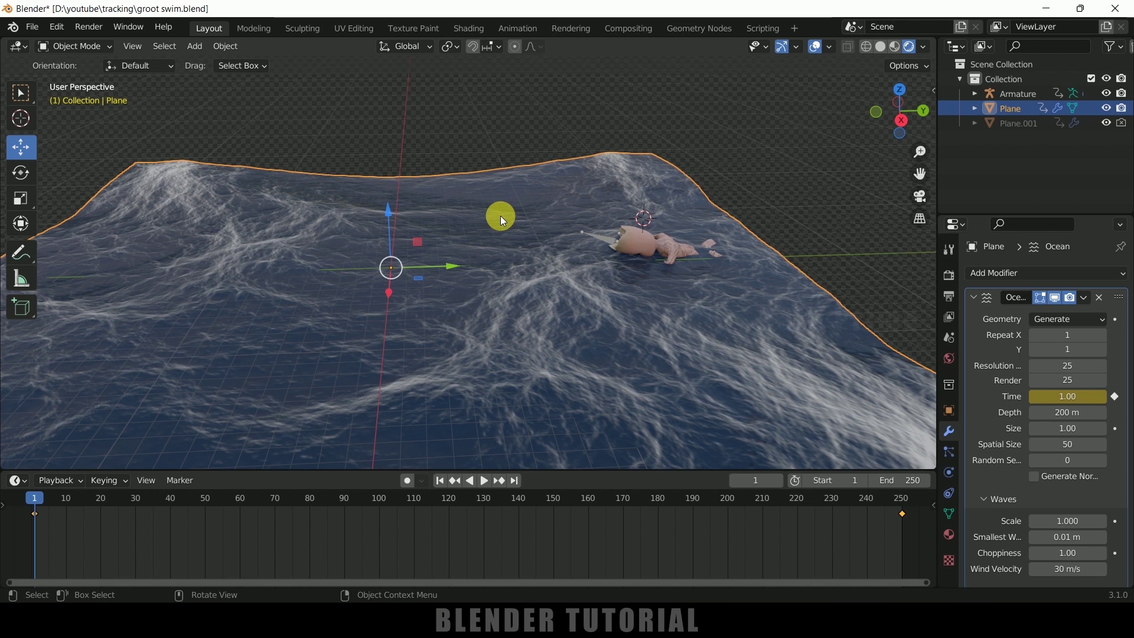
pyautogui.moveTo(640, 287); pyautogui.dragTo(576, 302, button='middle')
pyautogui.click(193, 46)
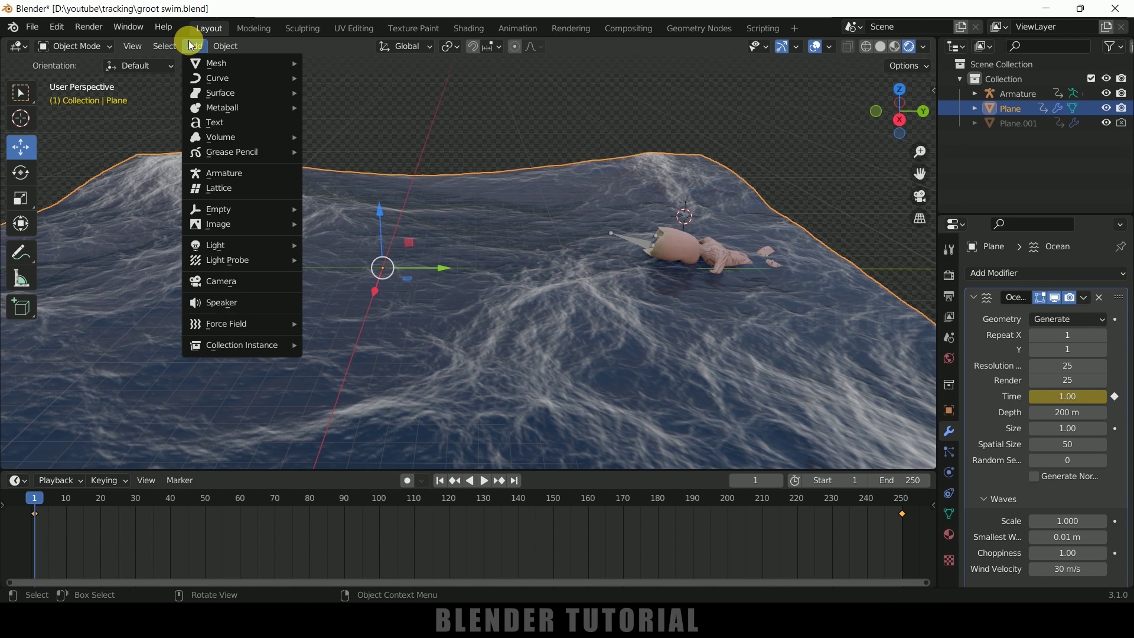
pyautogui.moveTo(225, 252)
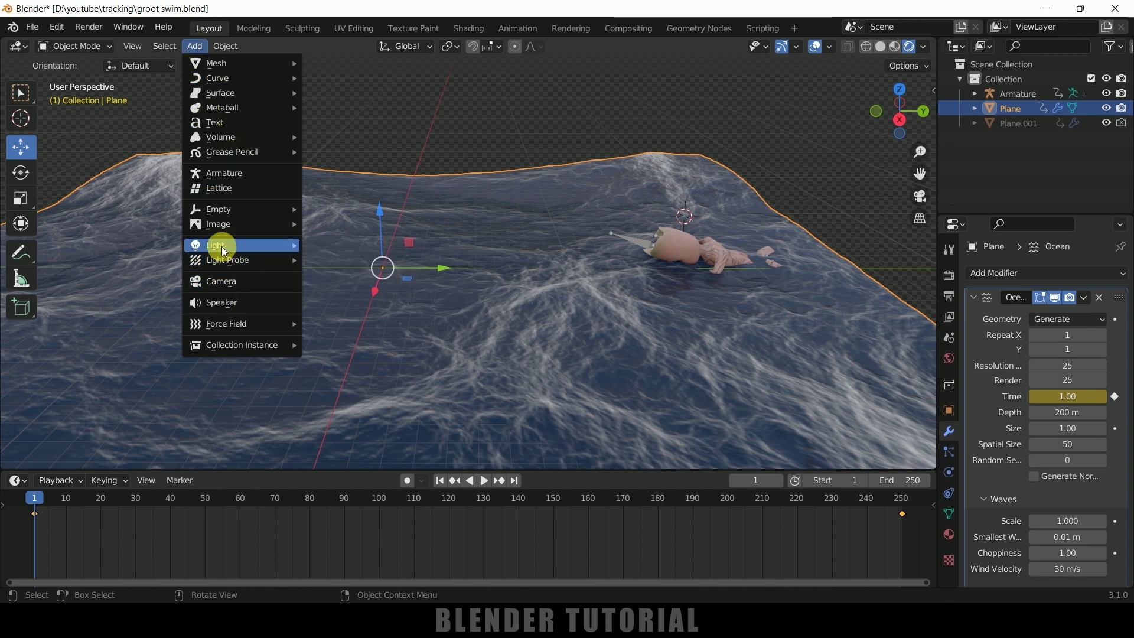
pyautogui.click(385, 264)
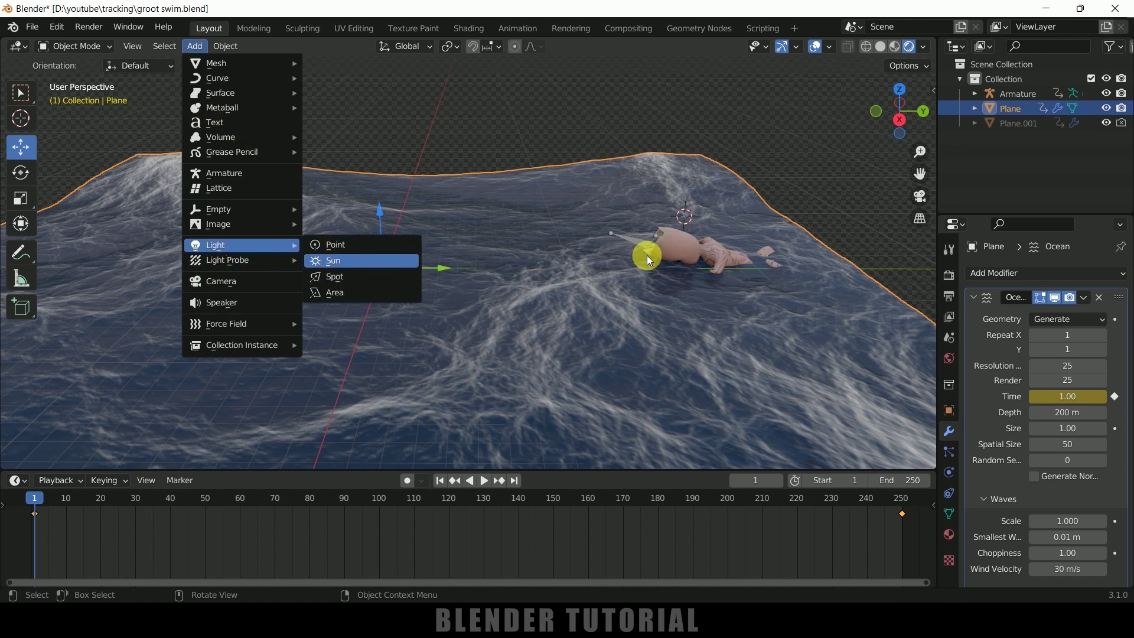
pyautogui.moveTo(688, 173); pyautogui.dragTo(694, 113)
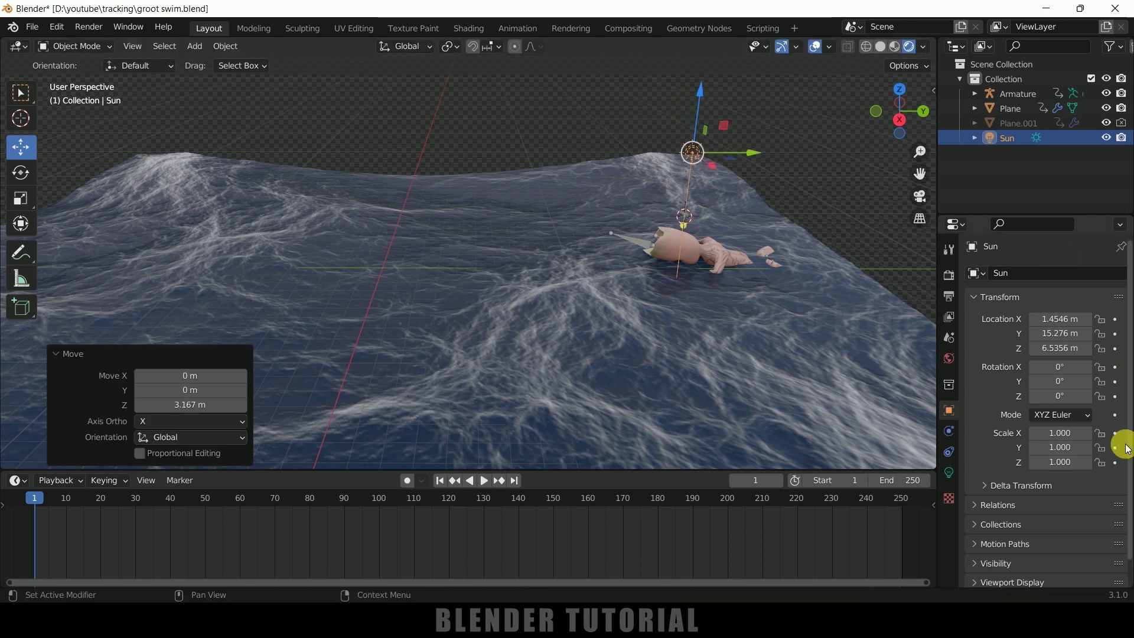
# - Set the Sun light's strength to 5
pyautogui.click(949, 473)
pyautogui.click(1058, 372)
pyautogui.write('5')
pyautogui.press('Return')
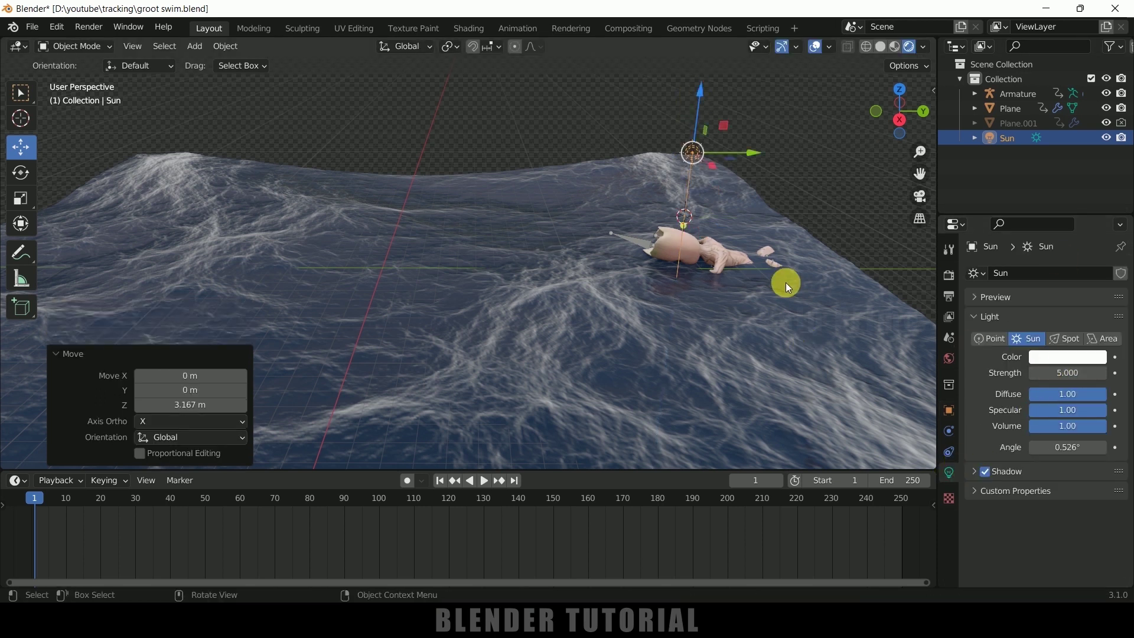
# - Rotate the Sun light about -9.75° around global X, and tilt it around global Y to cast highlights on the waves
pyautogui.press('r')
pyautogui.press('x')
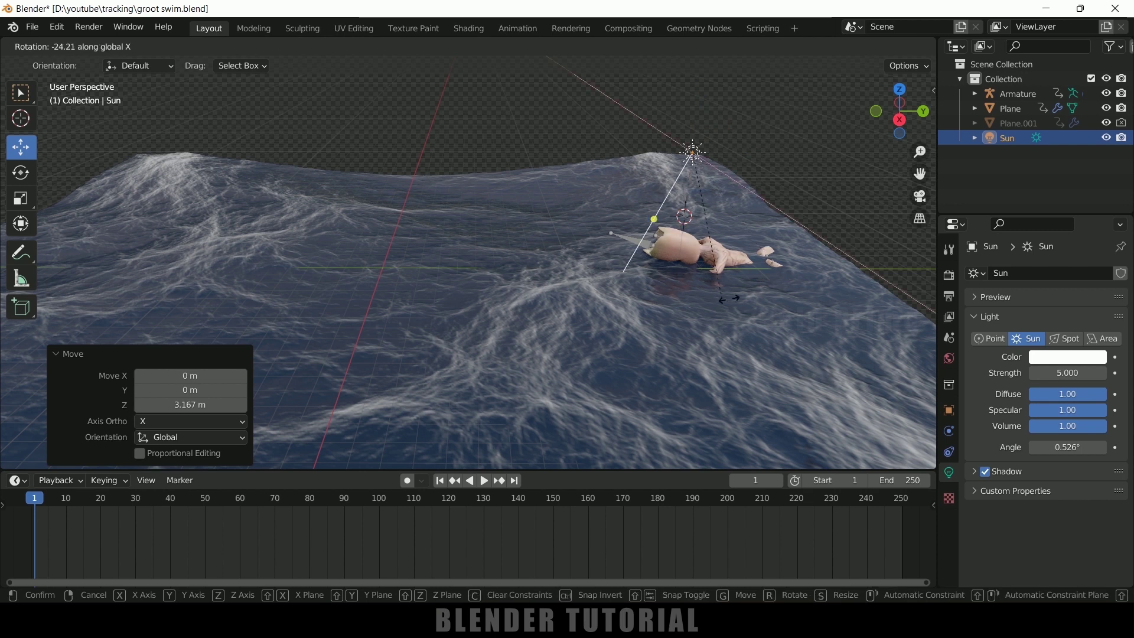
pyautogui.click(764, 300)
pyautogui.press('r')
pyautogui.press('y')
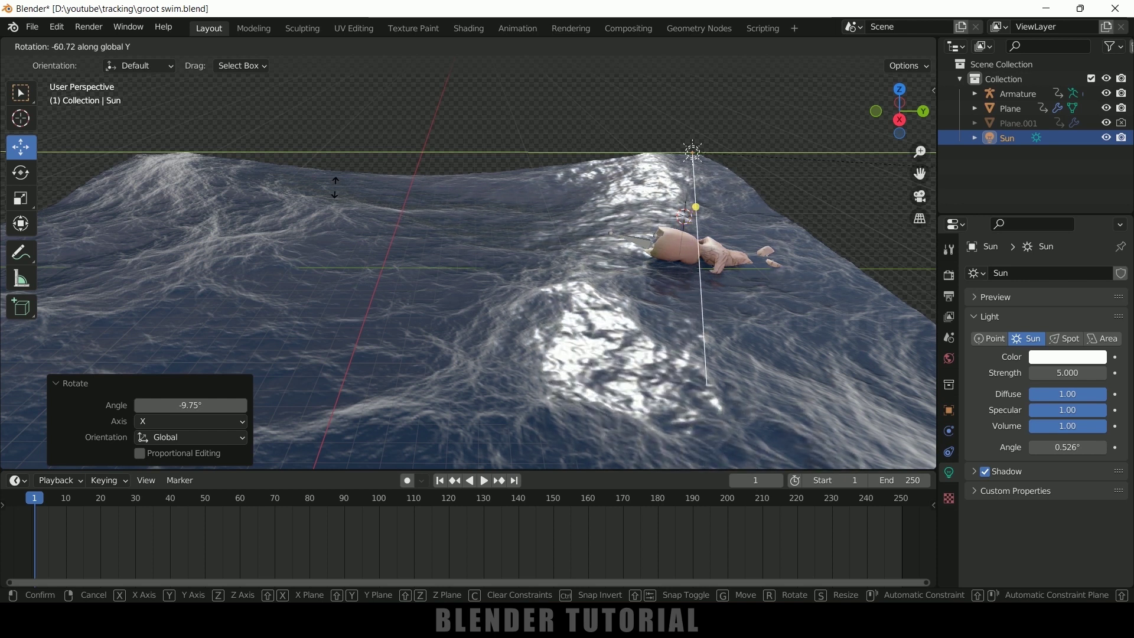
pyautogui.click(320, 87)
# - Select the ocean plane and step the animation forward to frame 5
pyautogui.click(701, 314)
pyautogui.press('Right')
pyautogui.press('Right')
pyautogui.press('Right')
pyautogui.press('Right')
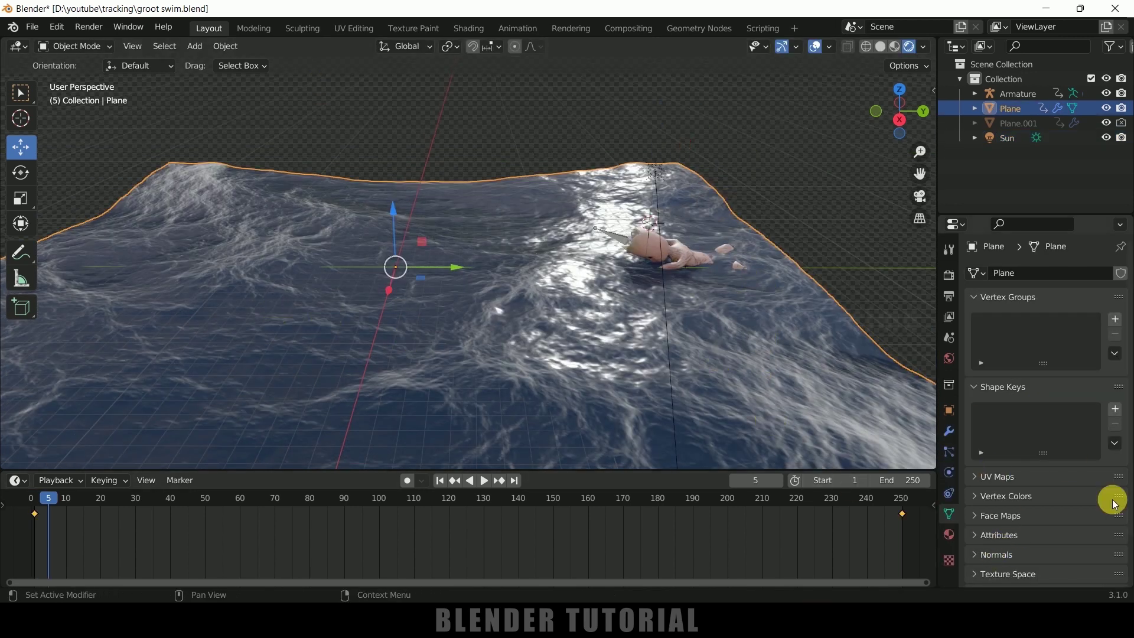
# - Set the Ocean modifier's bake cache path to a folder under D:\youtube and bake the ocean for frames 1 to 250
pyautogui.click(949, 433)
pyautogui.scroll(-7, 1001, 485)
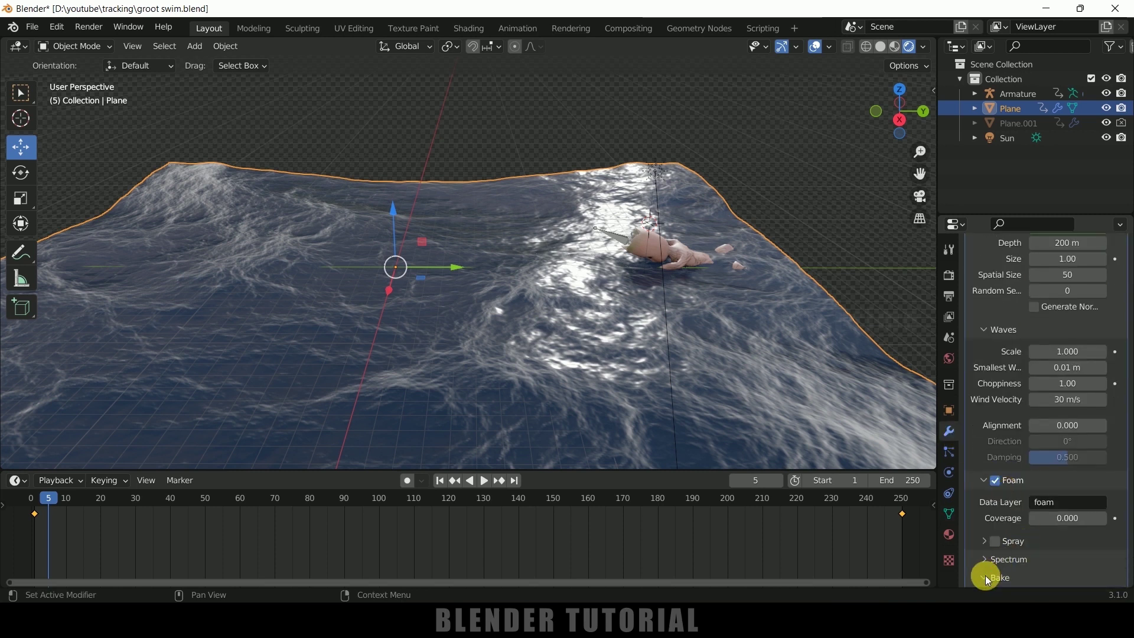
pyautogui.click(985, 576)
pyautogui.scroll(-4, 985, 576)
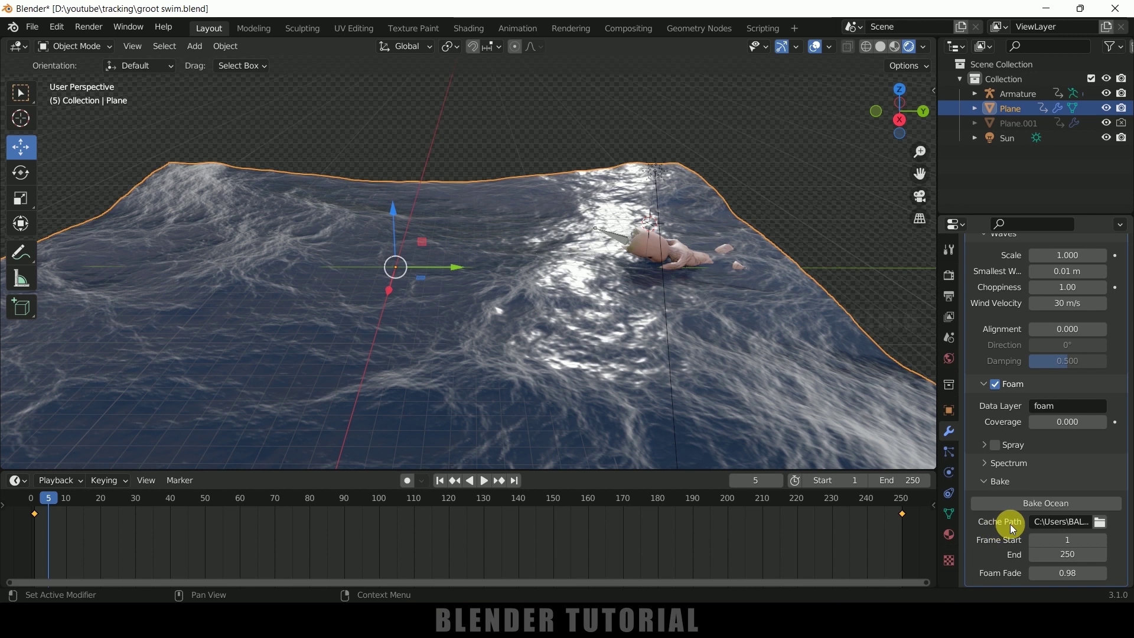
pyautogui.click(1100, 522)
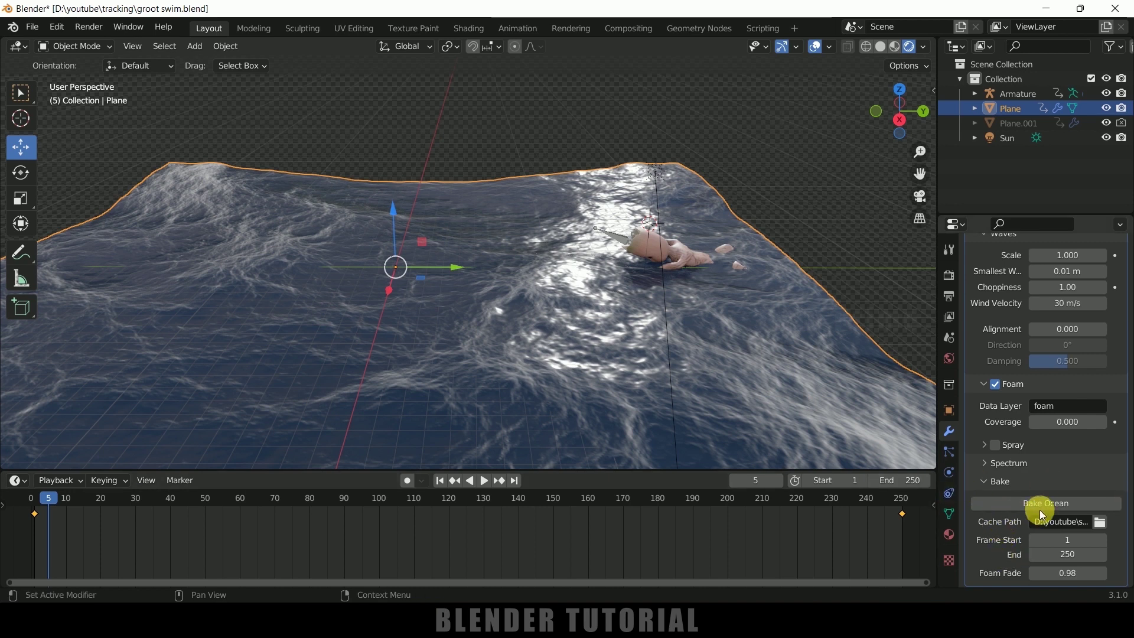
pyautogui.click(1045, 506)
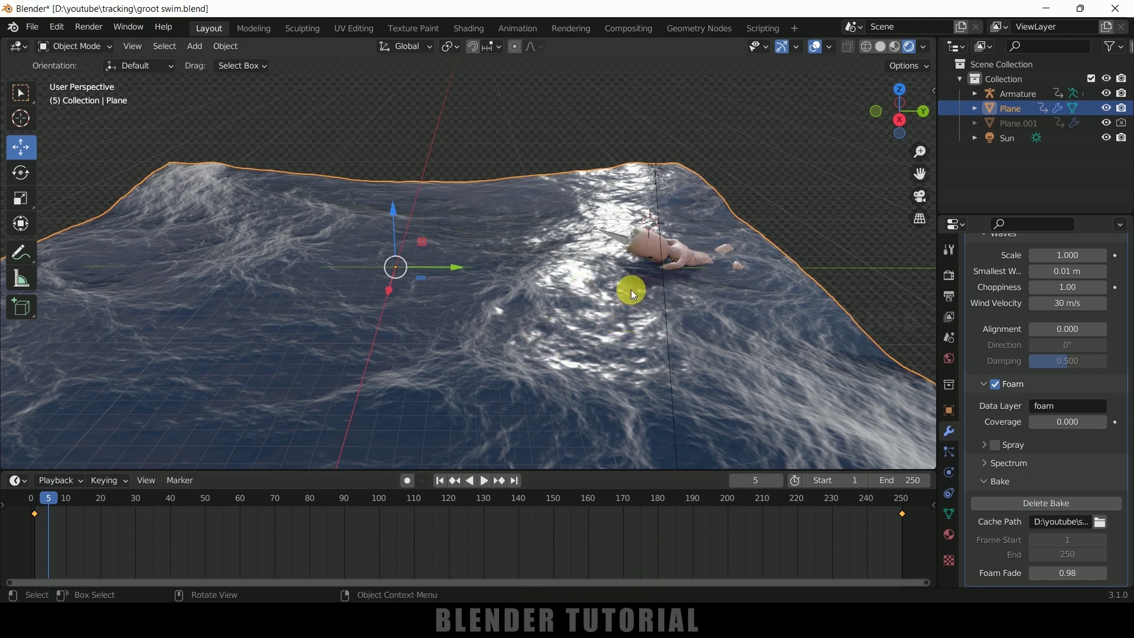
pyautogui.moveTo(684, 318); pyautogui.dragTo(685, 307, button='middle')
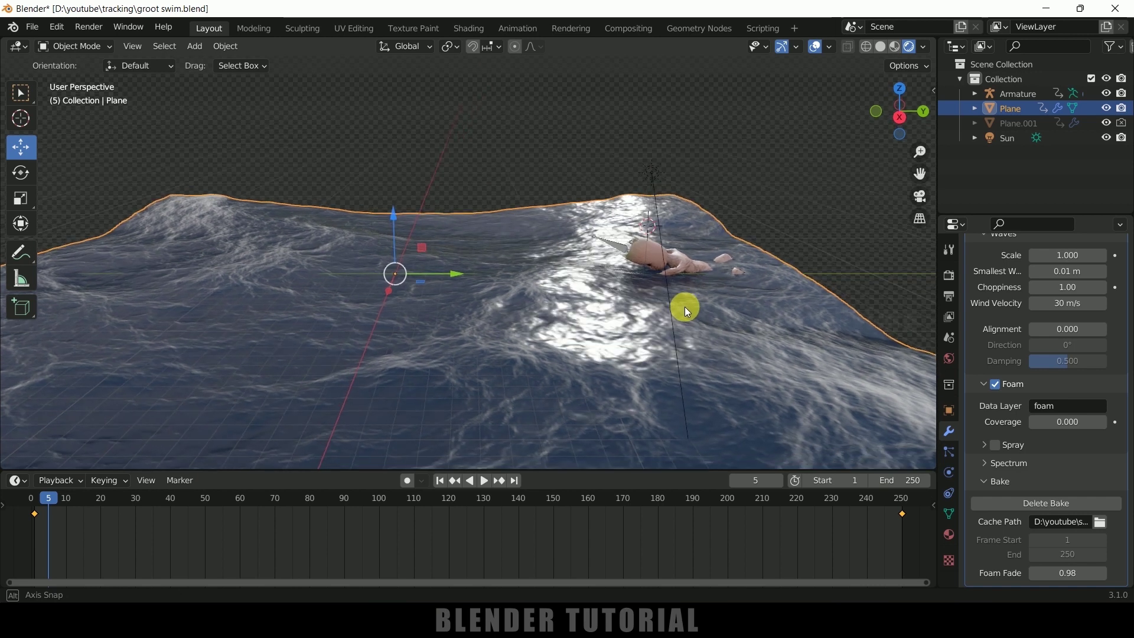
# - Add a camera to the scene and align it to the current view of the ocean
pyautogui.click(195, 46)
pyautogui.click(229, 282)
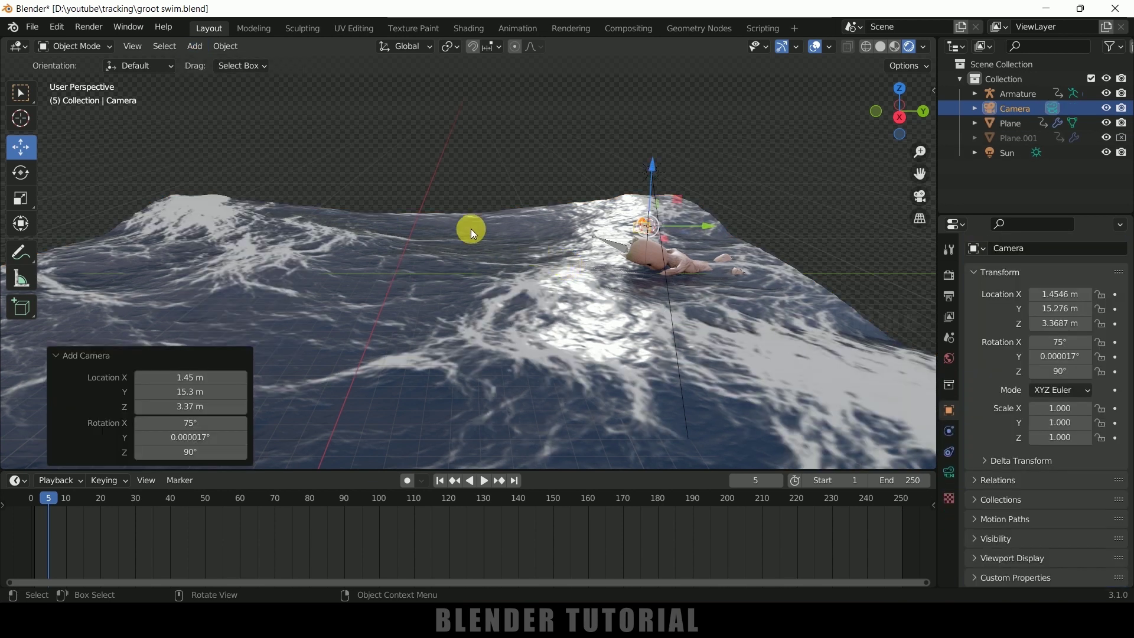
pyautogui.press('ctrl+alt+KP_0')
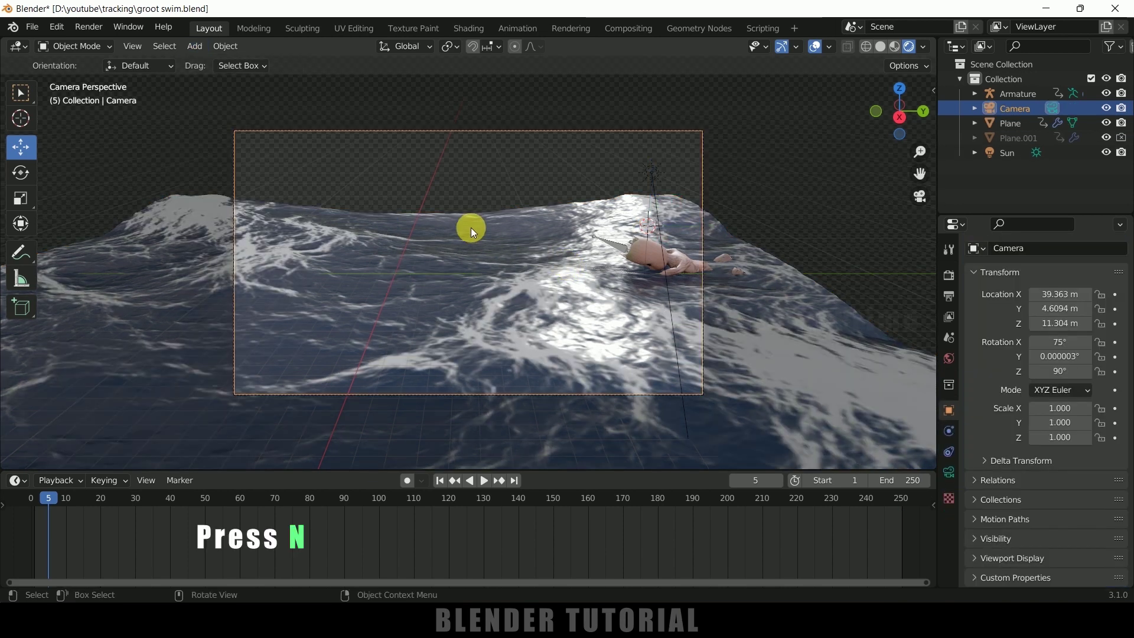
# - Lock the view to the 3D cursor and the camera to the view, then reframe it closer to the swimmer, tilted to about 58° on X
pyautogui.press('n')
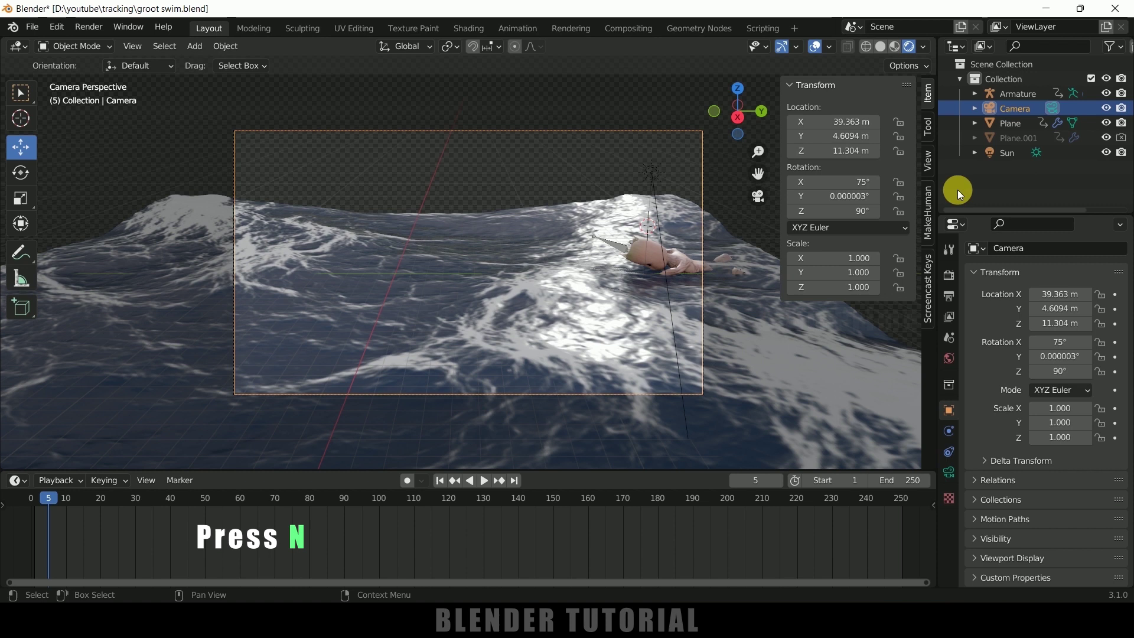
pyautogui.click(929, 158)
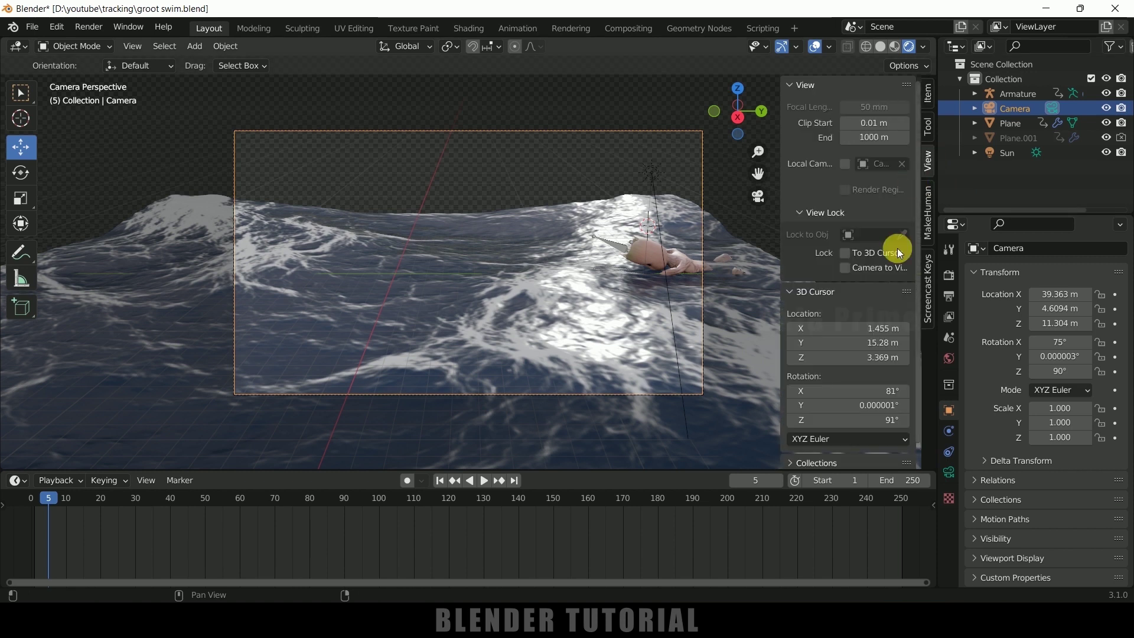
pyautogui.click(845, 254)
pyautogui.click(846, 267)
pyautogui.moveTo(627, 312); pyautogui.dragTo(590, 309, button='middle')
pyautogui.scroll(5, 653, 327)
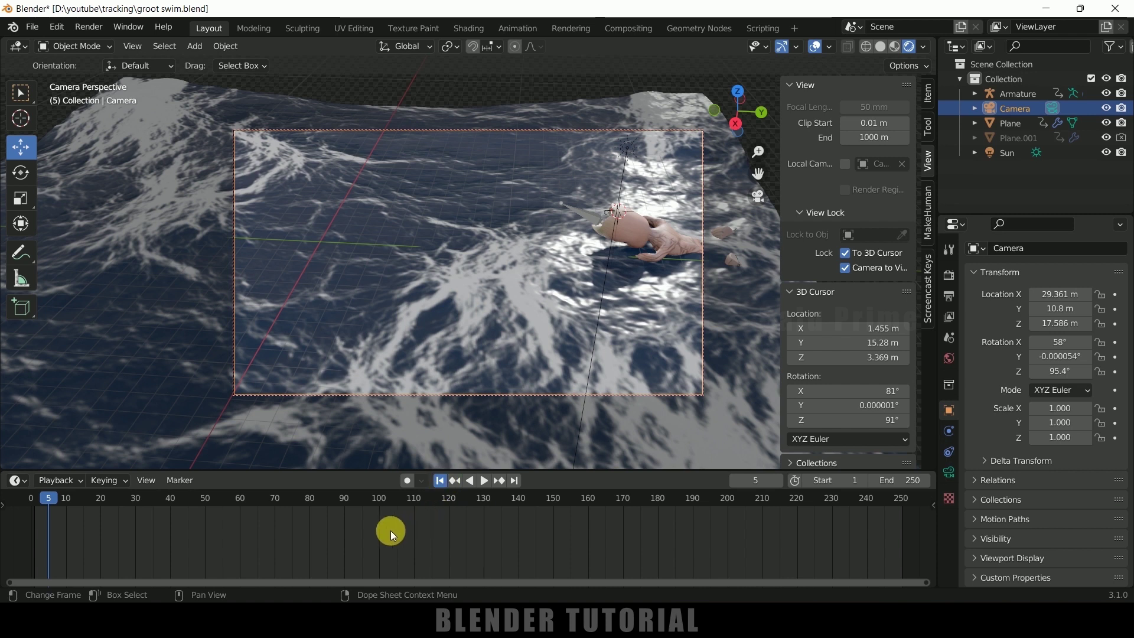
# - Insert a Location keyframe for the camera at frame 1
pyautogui.hotkey('shift', 'Left')
pyautogui.press('i')
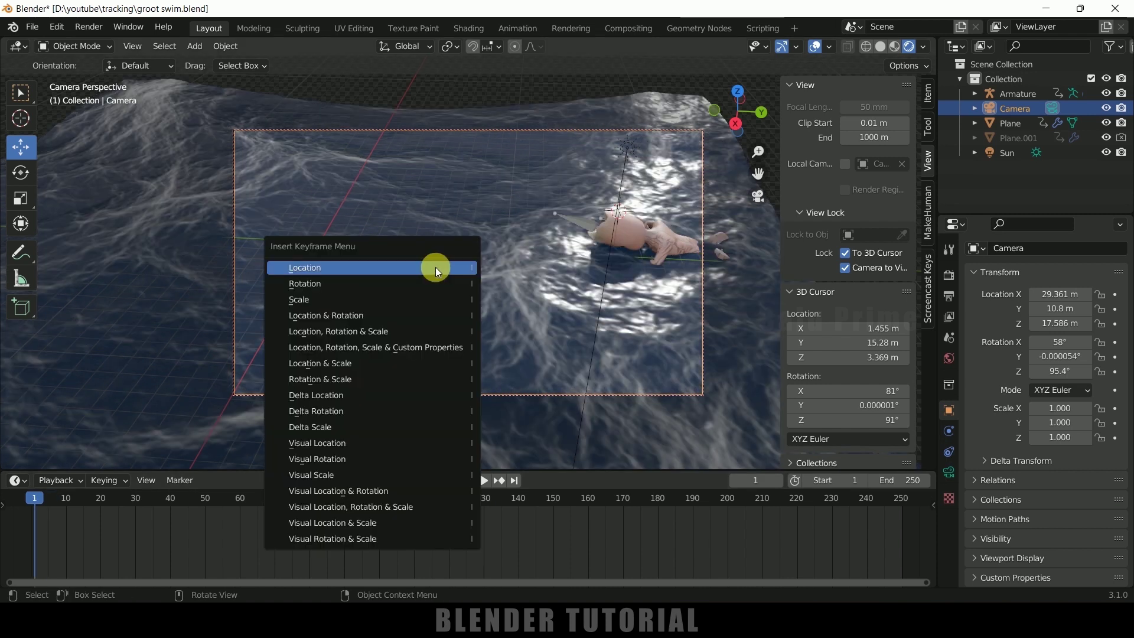
pyautogui.click(424, 269)
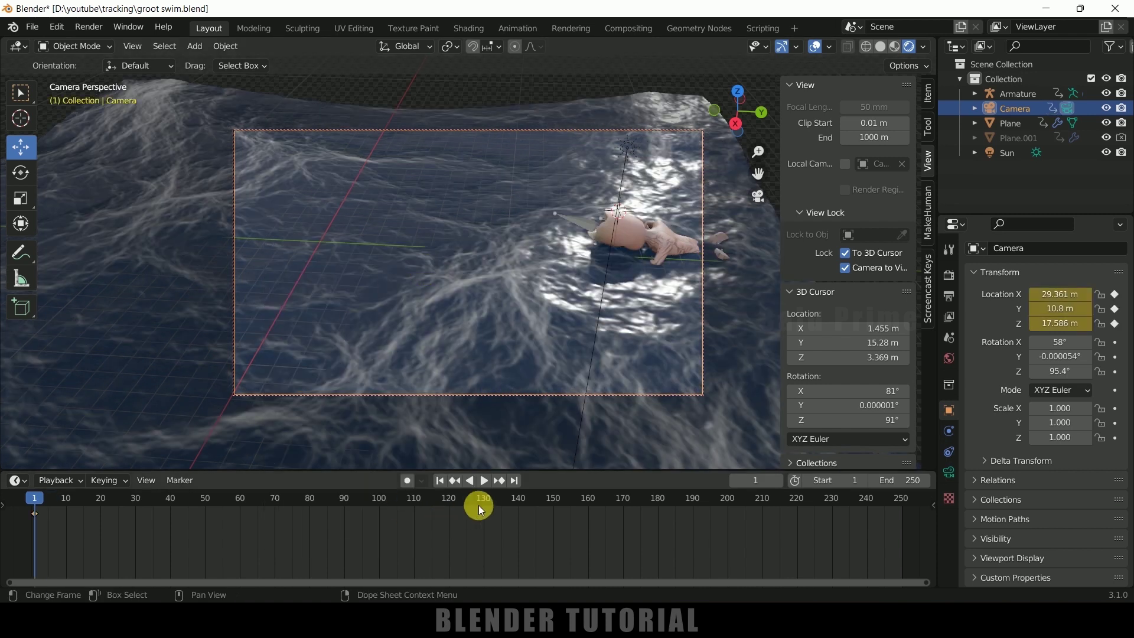
# - At frame 250, shift the camera sideways to about Y -2.3 m to follow the swimmer and insert a Location keyframe
pyautogui.click(516, 480)
pyautogui.keyDown('shift'); pyautogui.moveTo(344, 264); pyautogui.dragTo(618, 264, button='middle'); pyautogui.keyUp('shift')
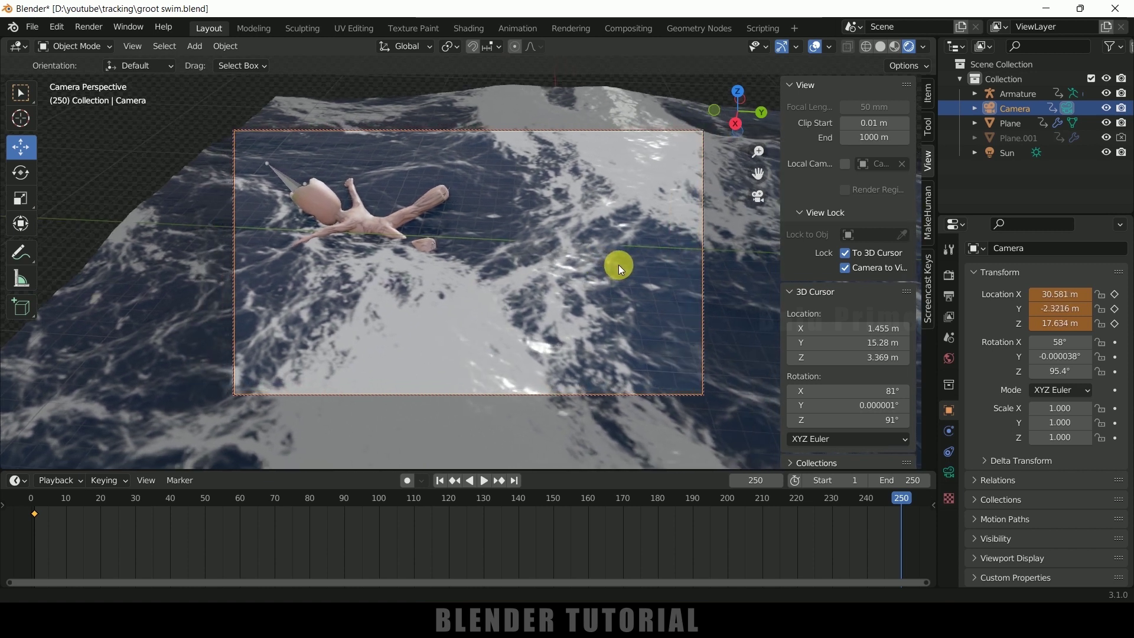
pyautogui.press('i')
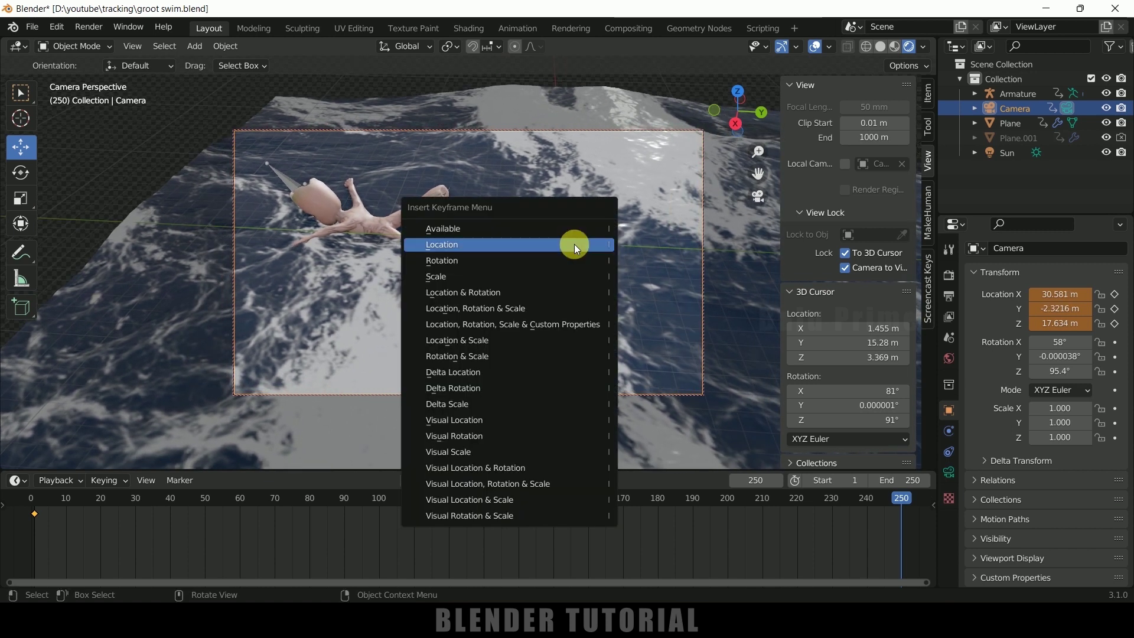
pyautogui.click(574, 243)
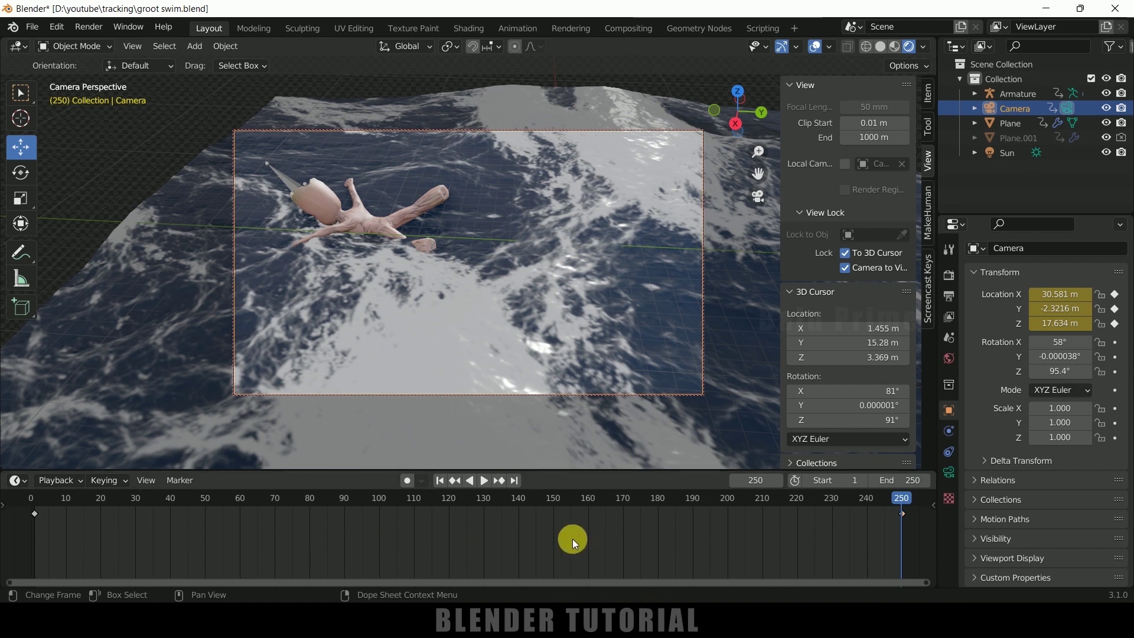
# - Set the camera keyframes' interpolation to Linear and play the animation to check the camera move
pyautogui.press('t')
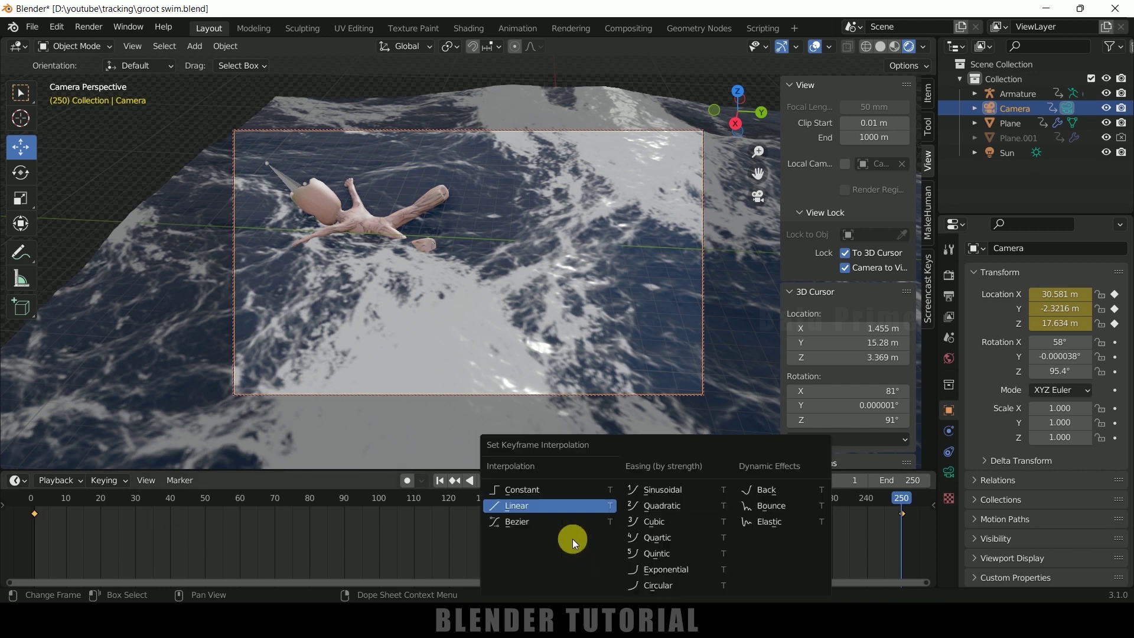
pyautogui.click(521, 507)
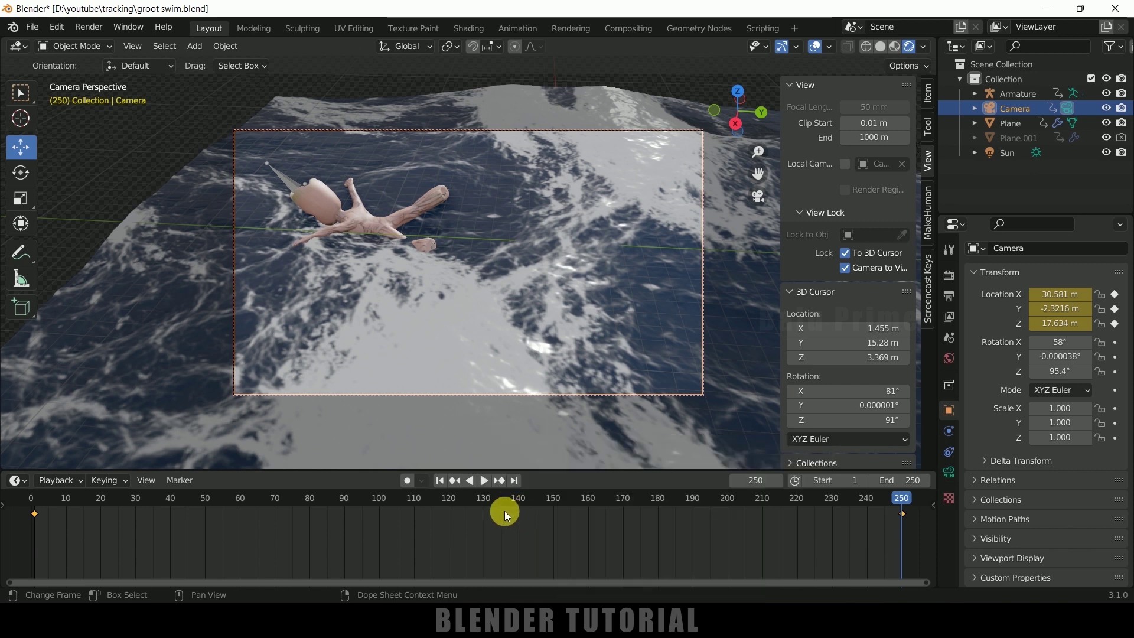
pyautogui.click(485, 480)
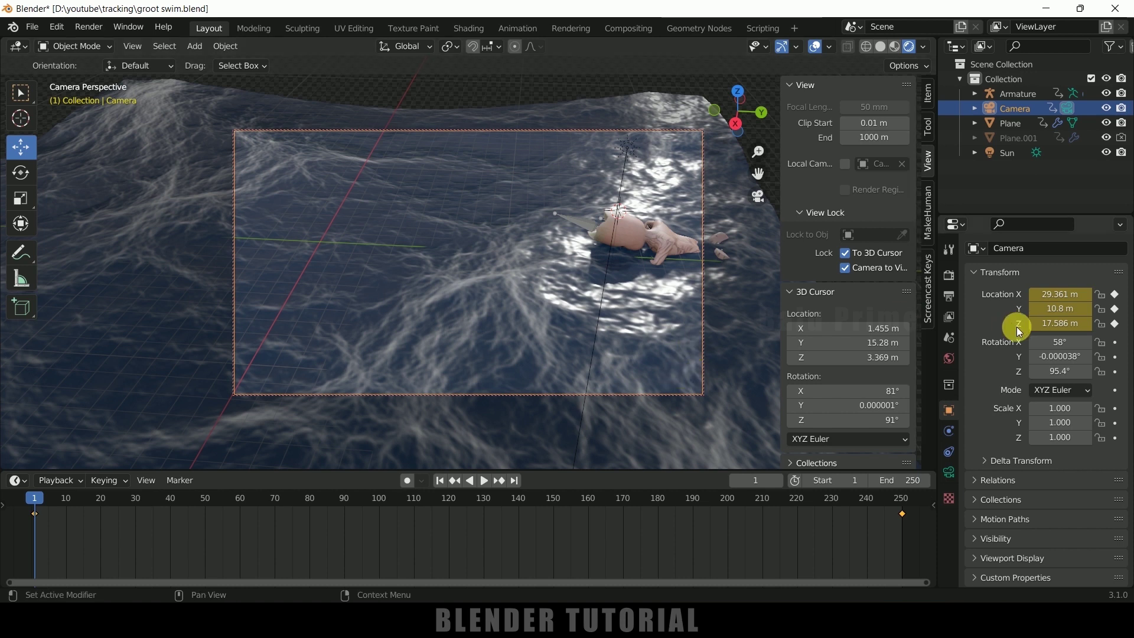
# - Try the Cycles render engine with the device set to GPU Compute
pyautogui.click(948, 276)
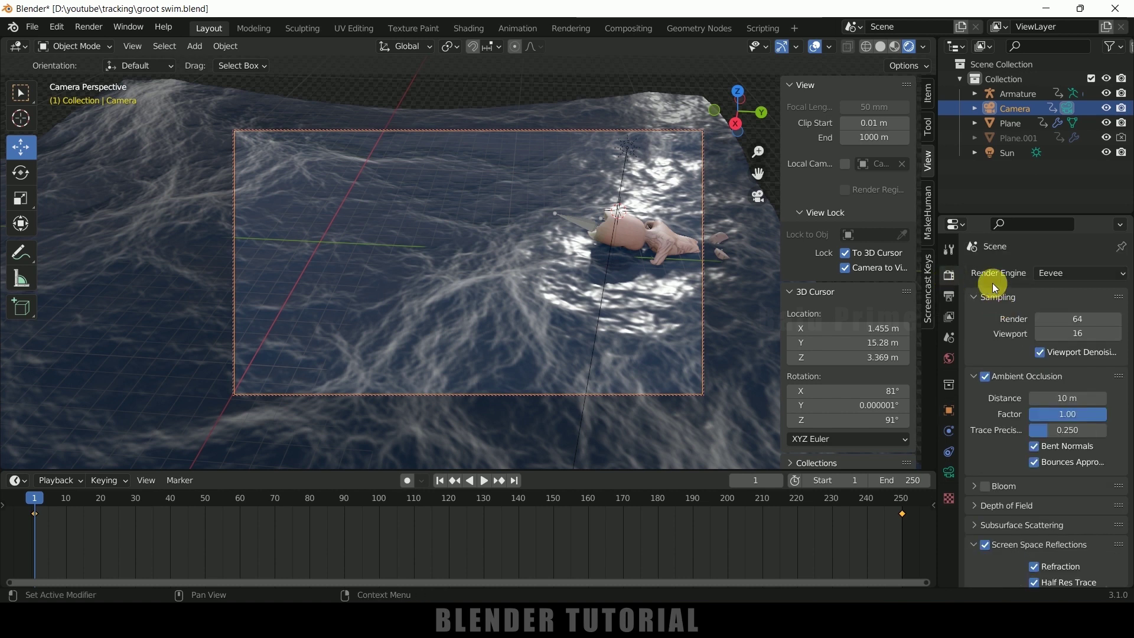
pyautogui.click(1054, 278)
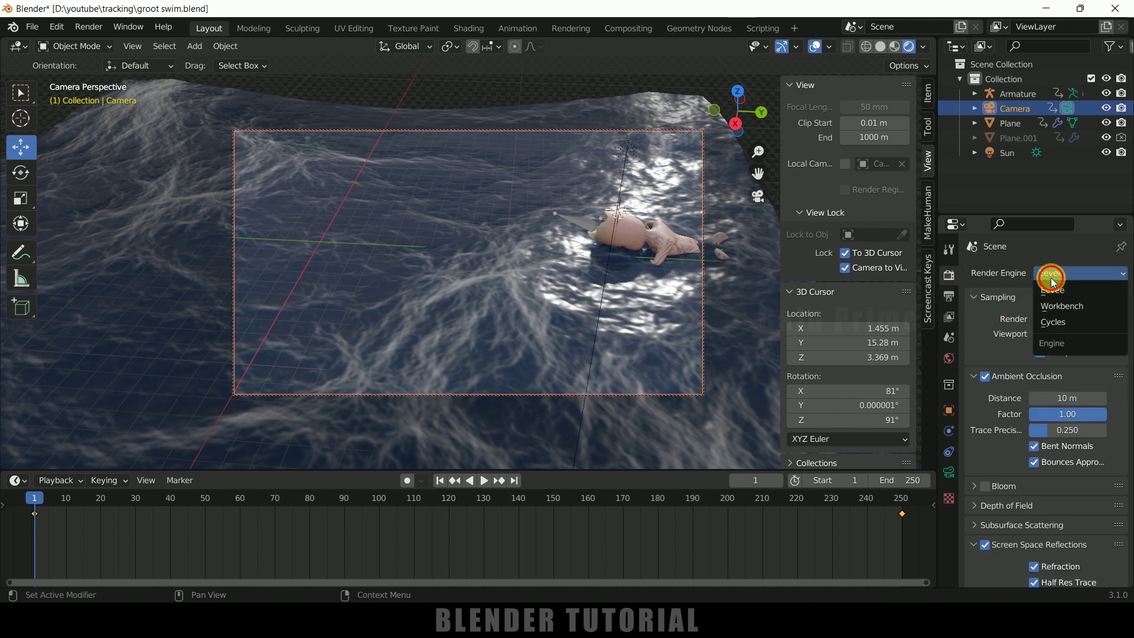
pyautogui.click(1054, 322)
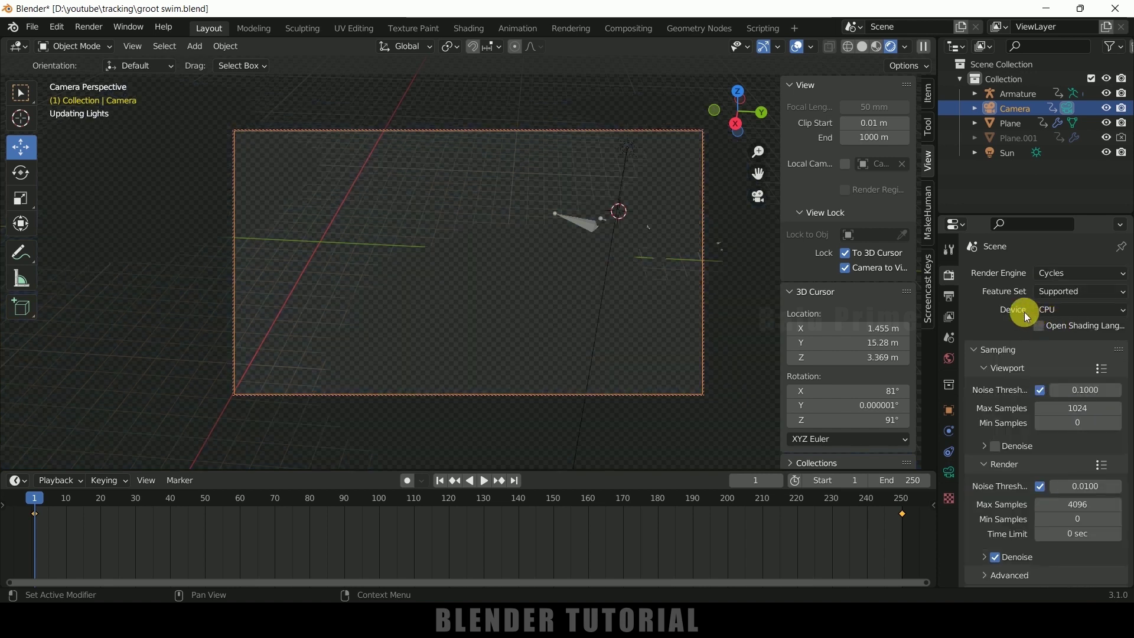
pyautogui.click(1058, 310)
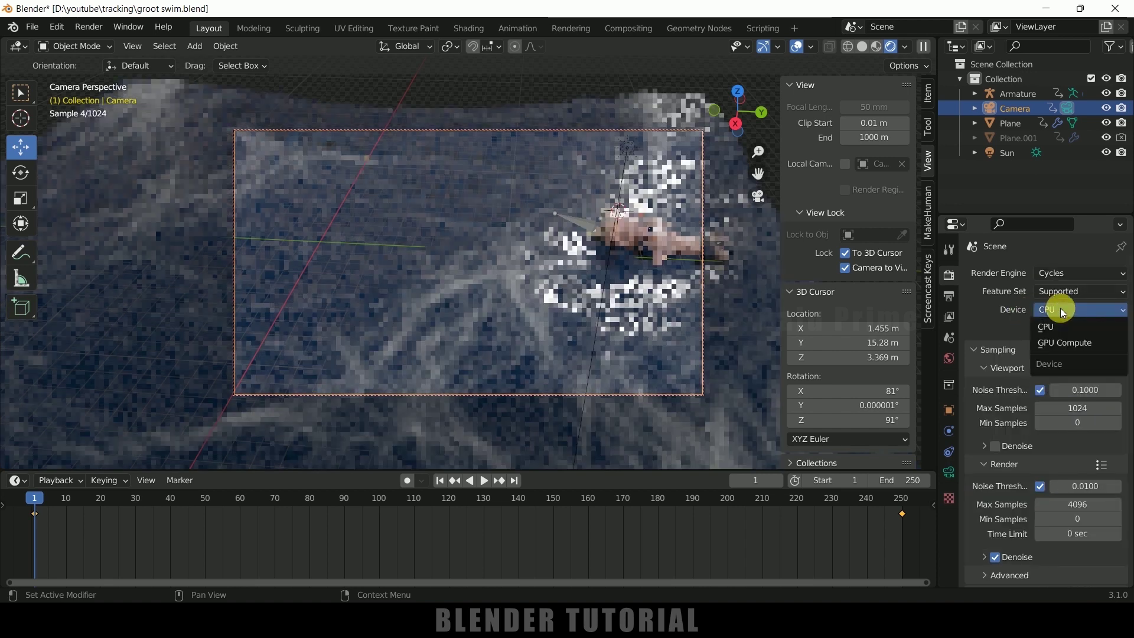
pyautogui.click(1065, 343)
# - Select the character's armature and hide it in the viewport
pyautogui.click(607, 303)
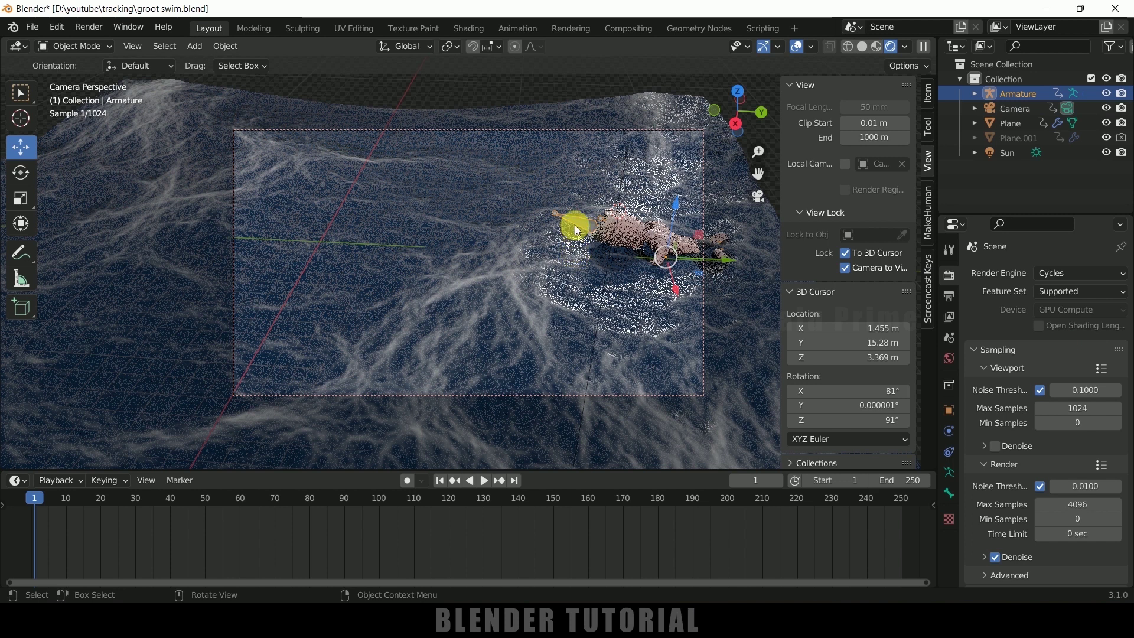
pyautogui.click(1106, 94)
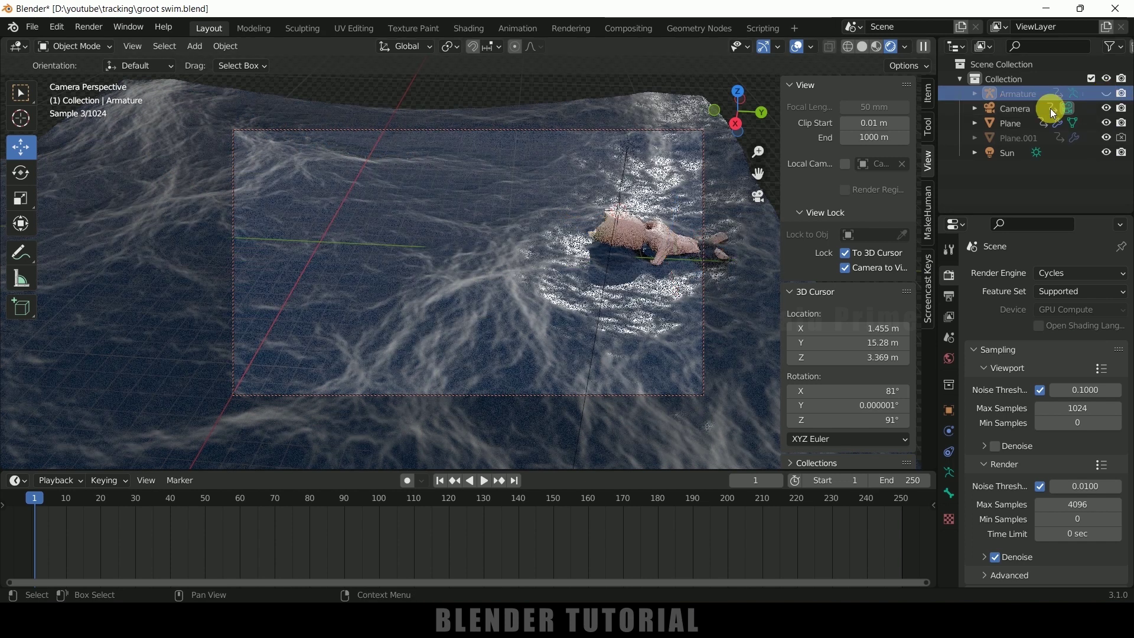
# - Set the render engine to Eevee and enable Bloom in the render settings
pyautogui.scroll(-4, 1046, 413)
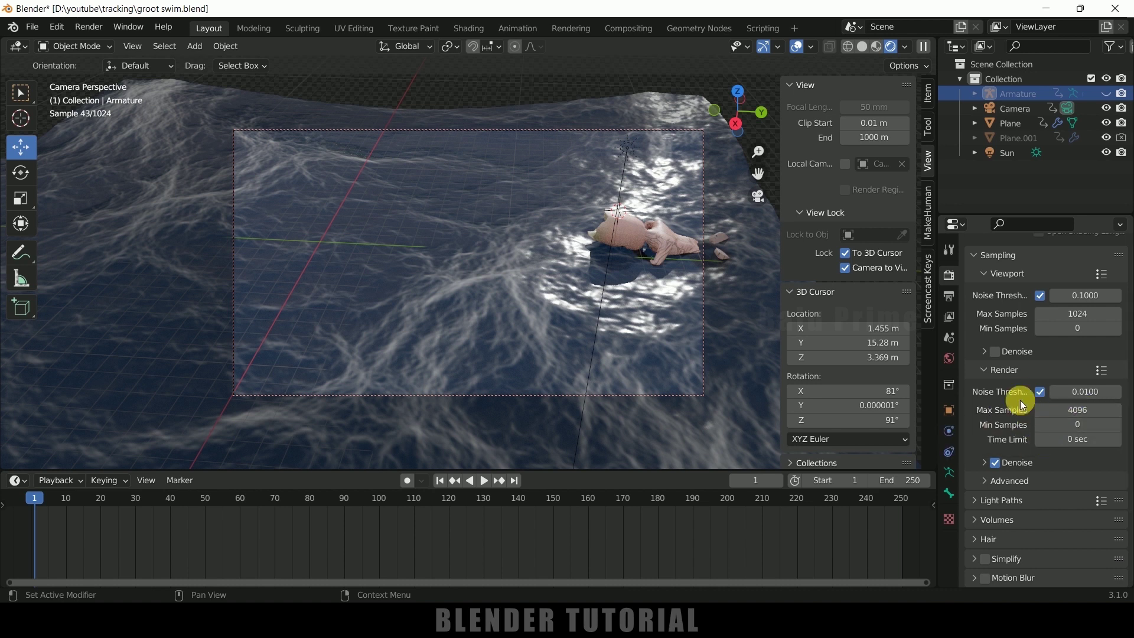
pyautogui.scroll(4, 1020, 412)
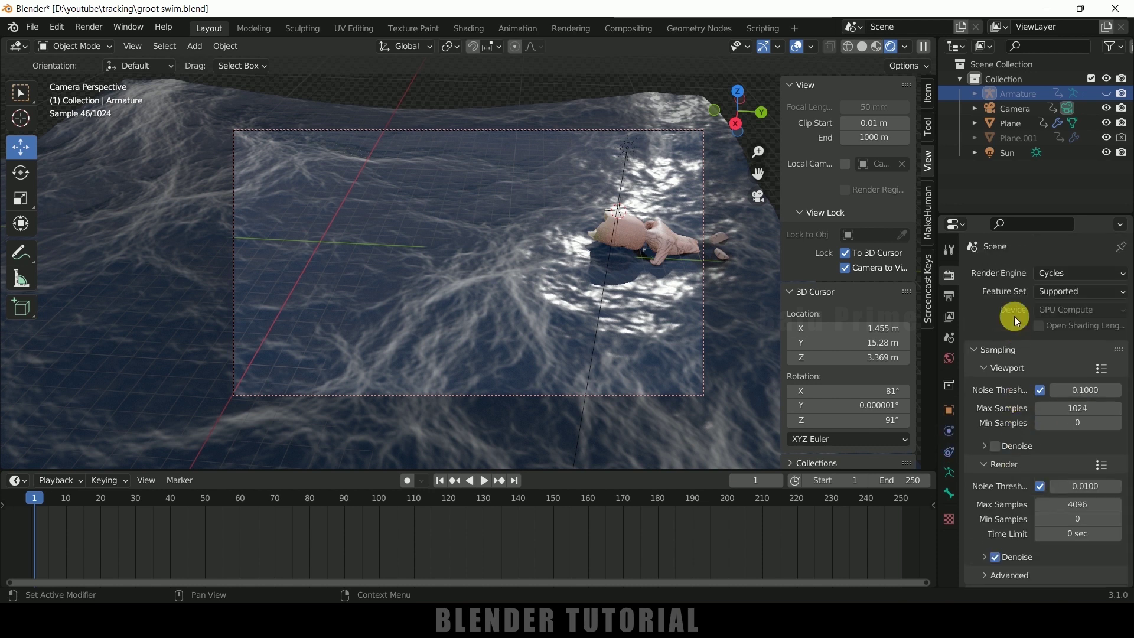
pyautogui.click(1047, 274)
pyautogui.click(1073, 292)
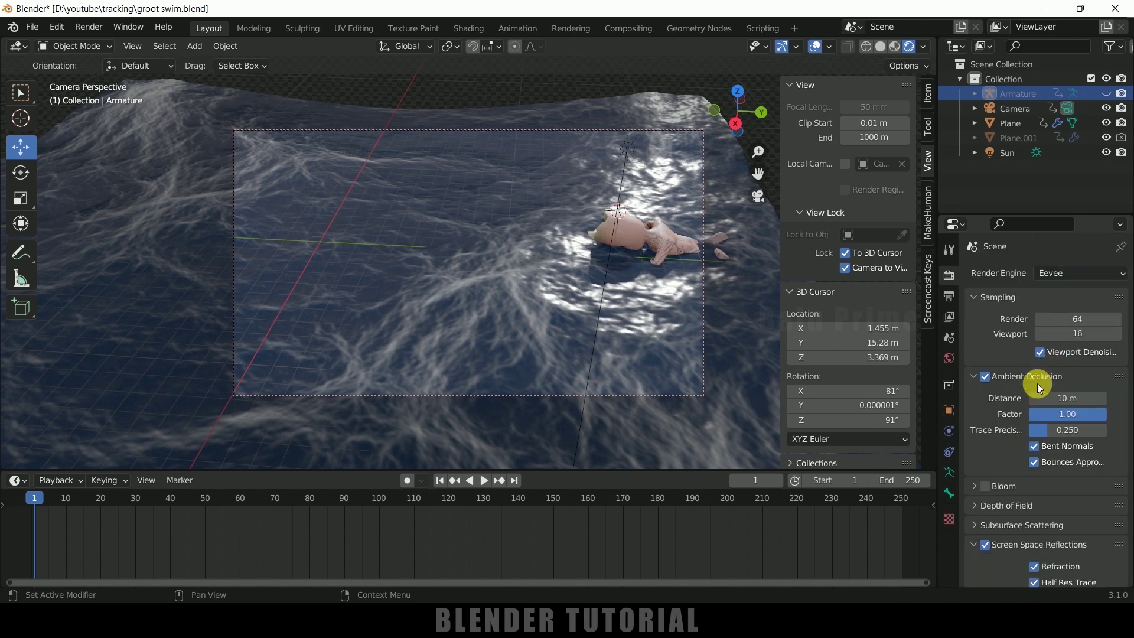
pyautogui.scroll(-4, 1029, 398)
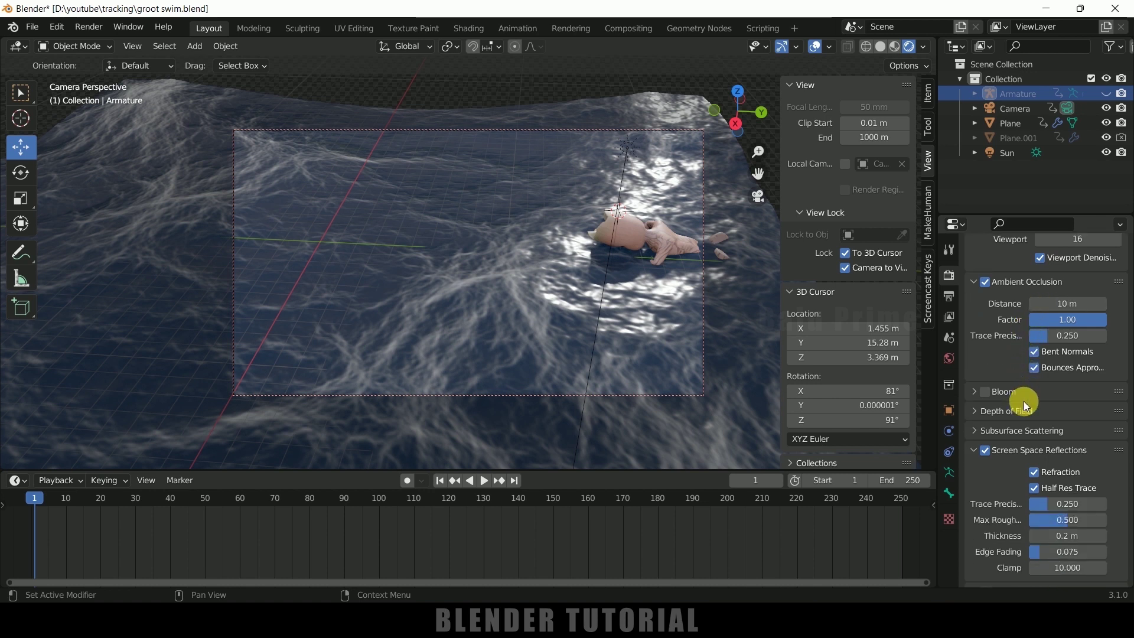
pyautogui.scroll(-9, 1022, 402)
pyautogui.scroll(8, 1022, 405)
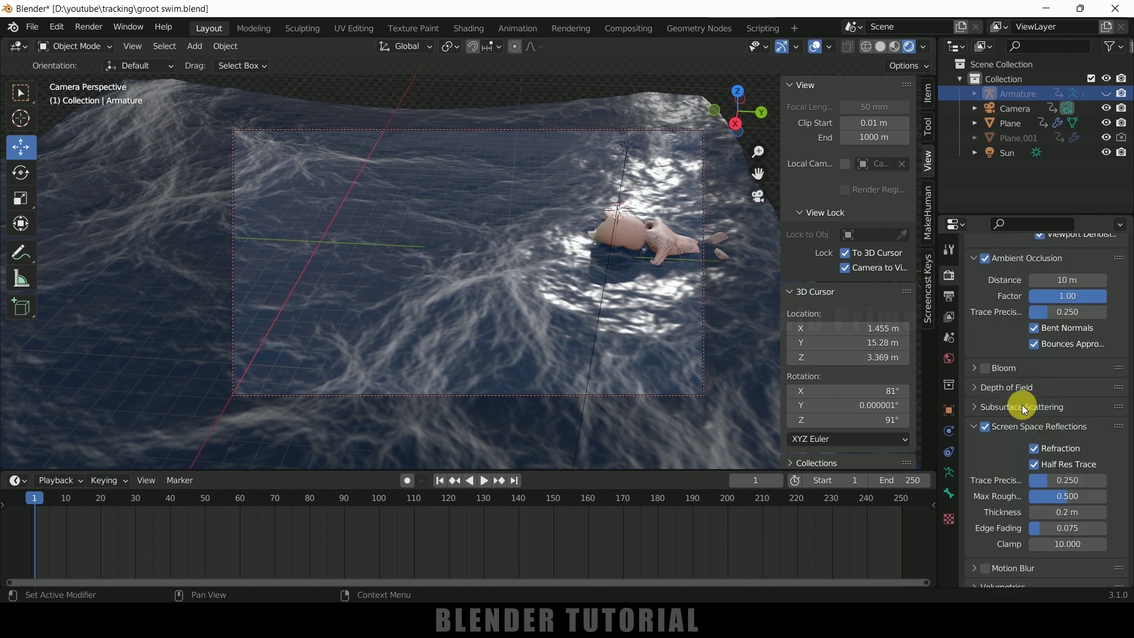
pyautogui.click(985, 368)
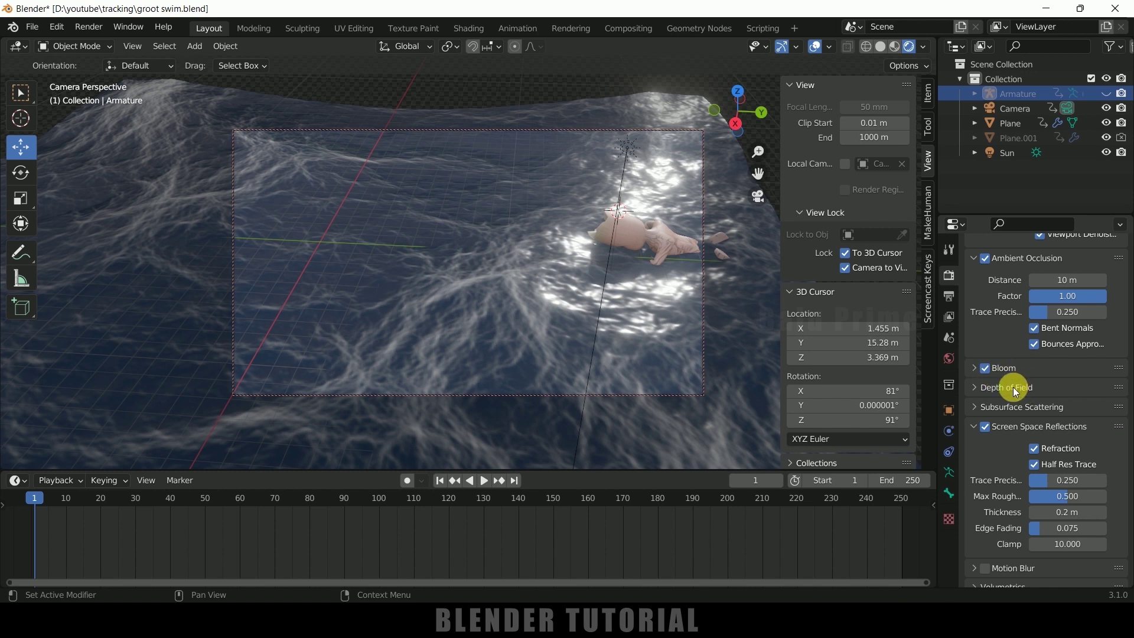
# - Enable Render Region and Crop to Render Region in the output format settings
pyautogui.click(949, 297)
pyautogui.scroll(5, 1001, 359)
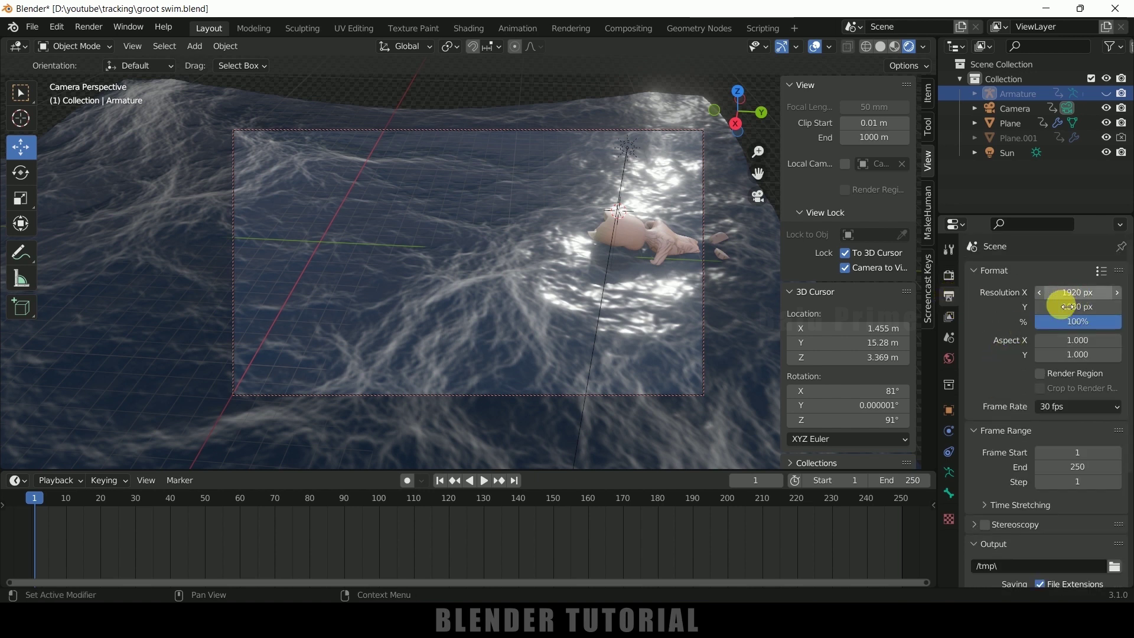
pyautogui.click(1040, 373)
pyautogui.click(1042, 389)
# - Set the output folder to D:\youtube\swimming\op\ and the file format to JPEG with 100% quality
pyautogui.scroll(-3, 987, 386)
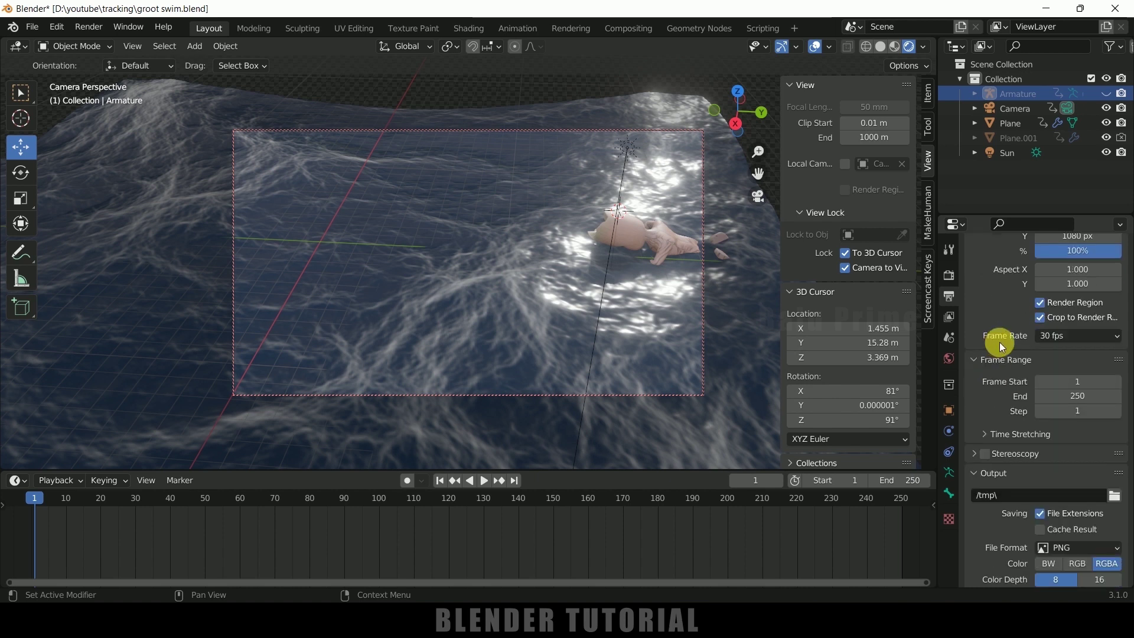
pyautogui.scroll(-2, 1011, 392)
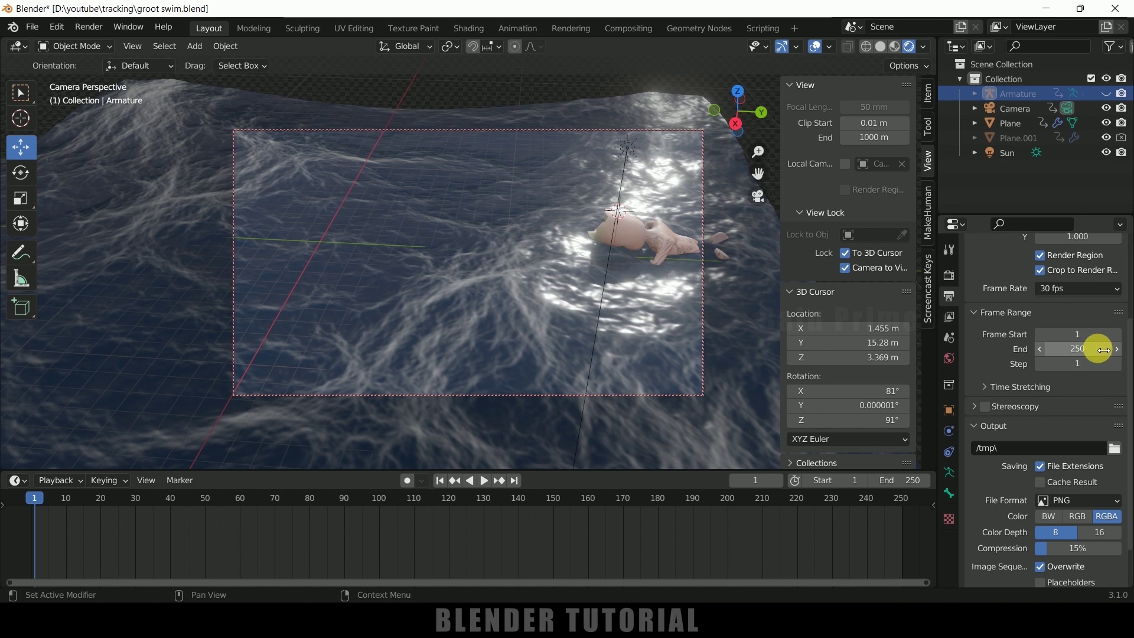
pyautogui.scroll(-2, 994, 419)
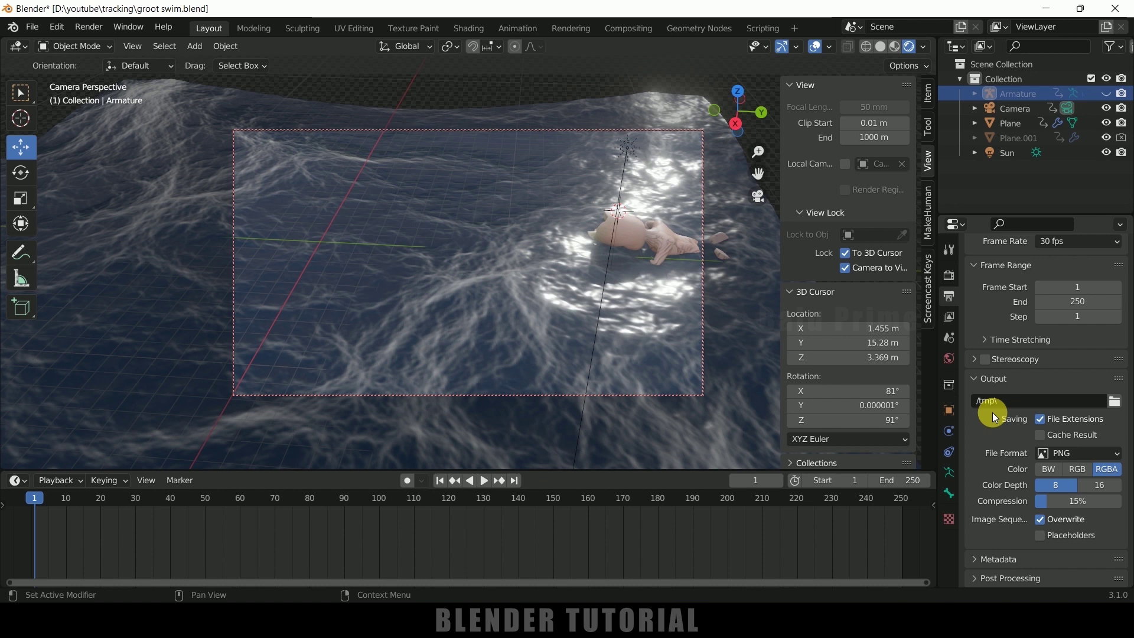
pyautogui.click(1115, 403)
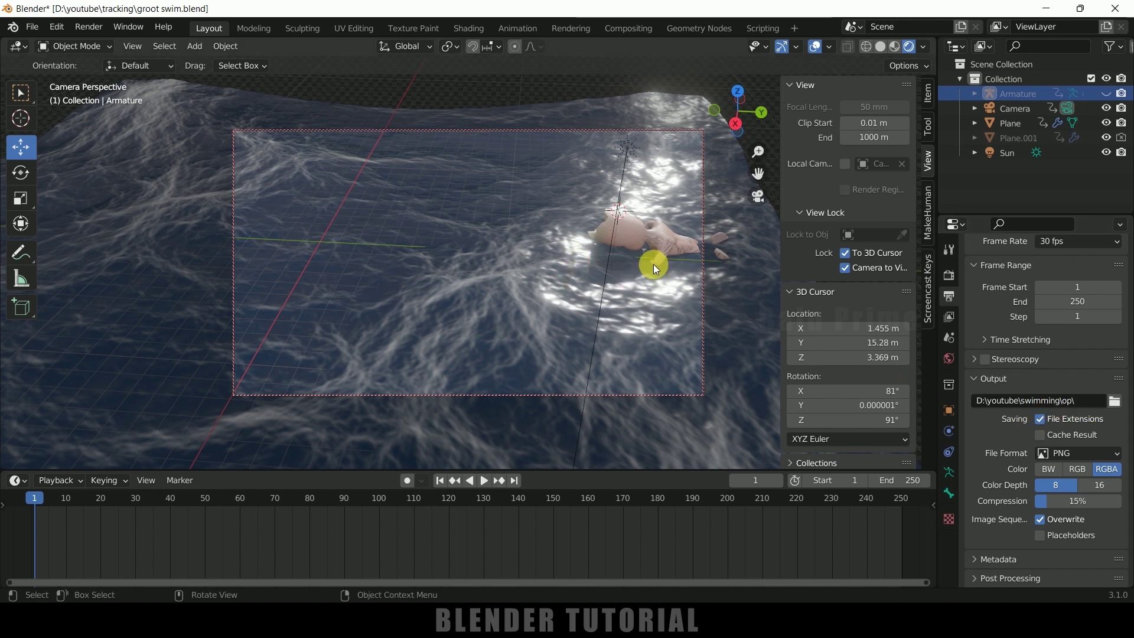
pyautogui.click(1056, 454)
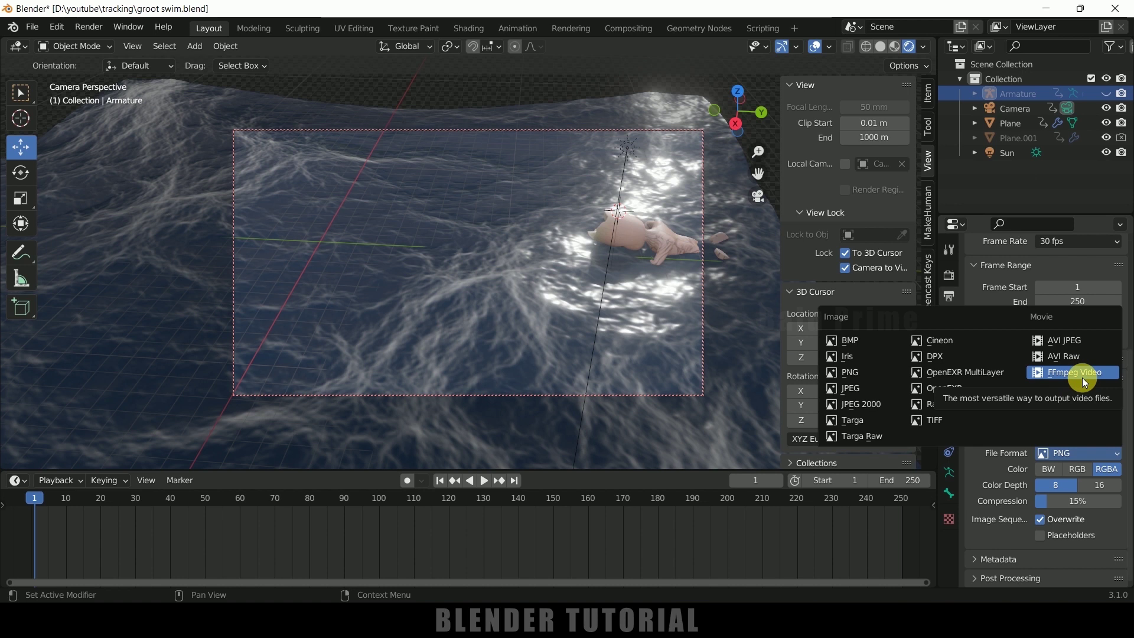
pyautogui.click(860, 387)
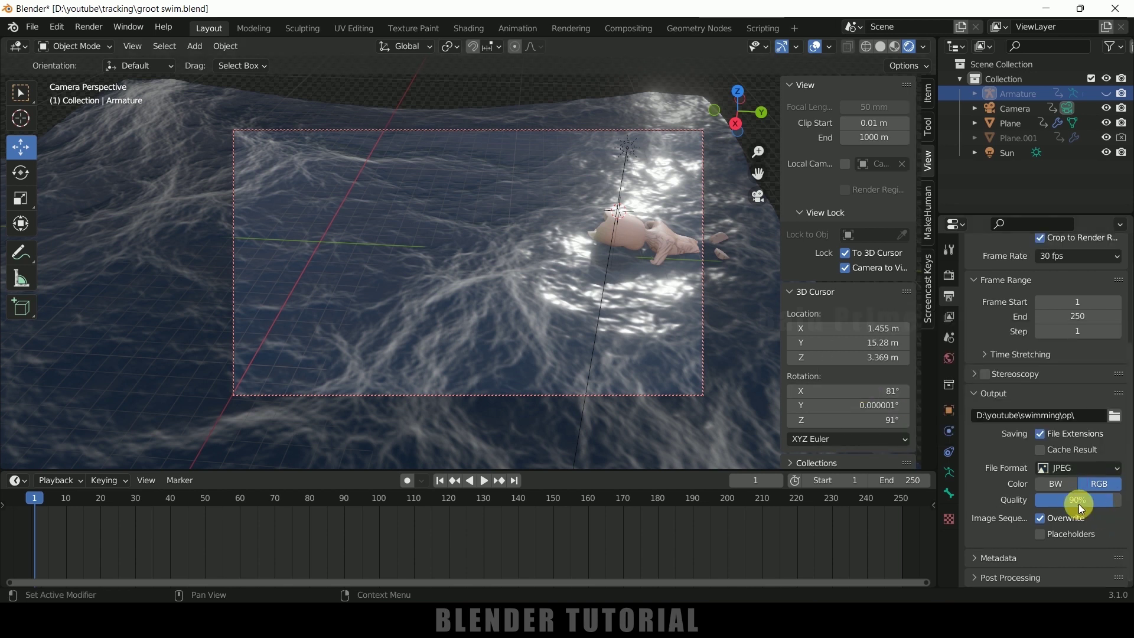
pyautogui.moveTo(1078, 500); pyautogui.dragTo(1122, 502)
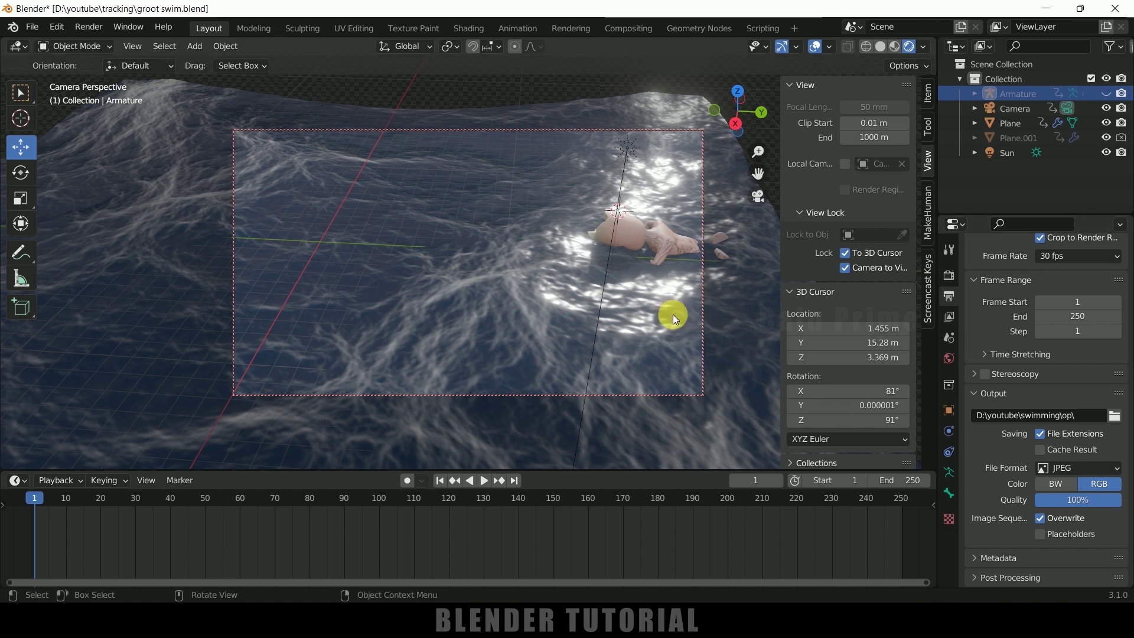
# - Render the animation
pyautogui.click(90, 30)
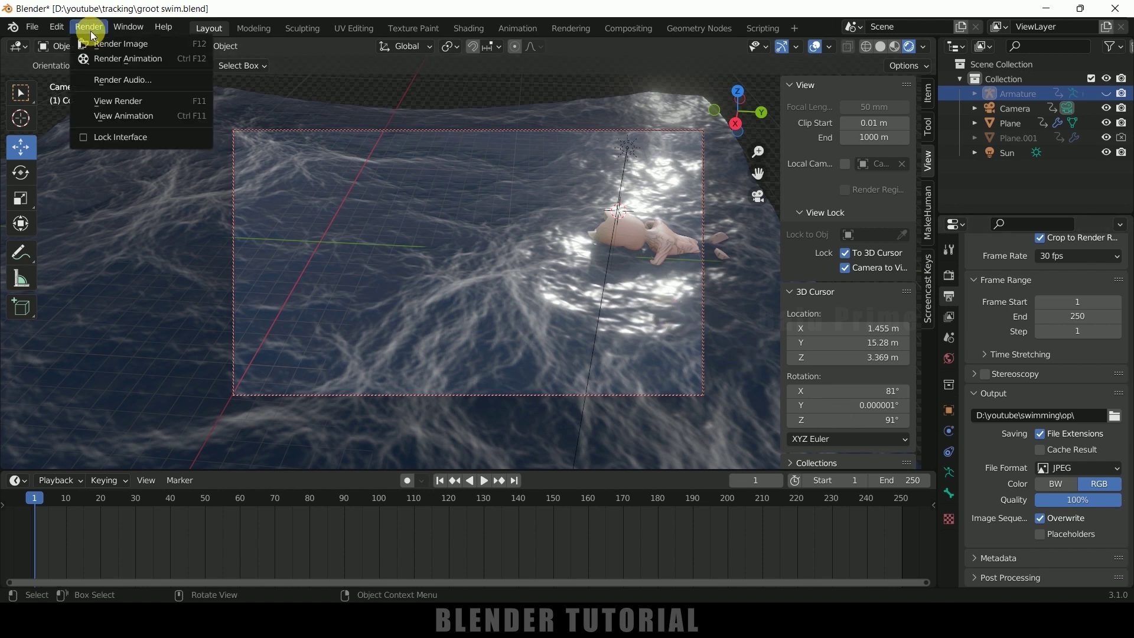